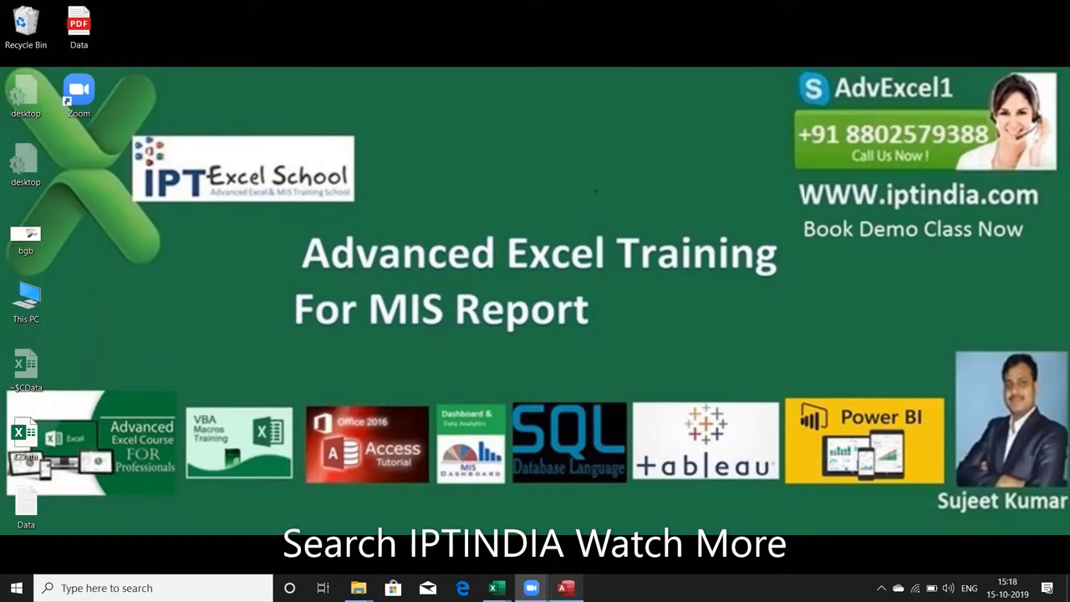
Bring the Access window with the Data table design to the front.
click(567, 588)
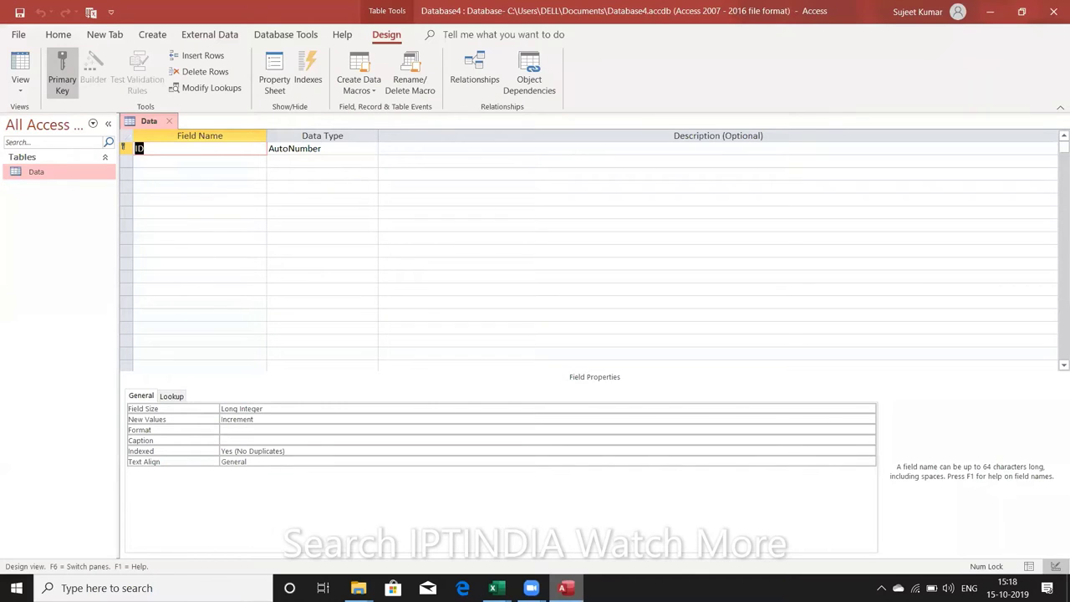
Enter 'Name' as the second field name below ID, triggering the reserved-word warning.
key(Tab)
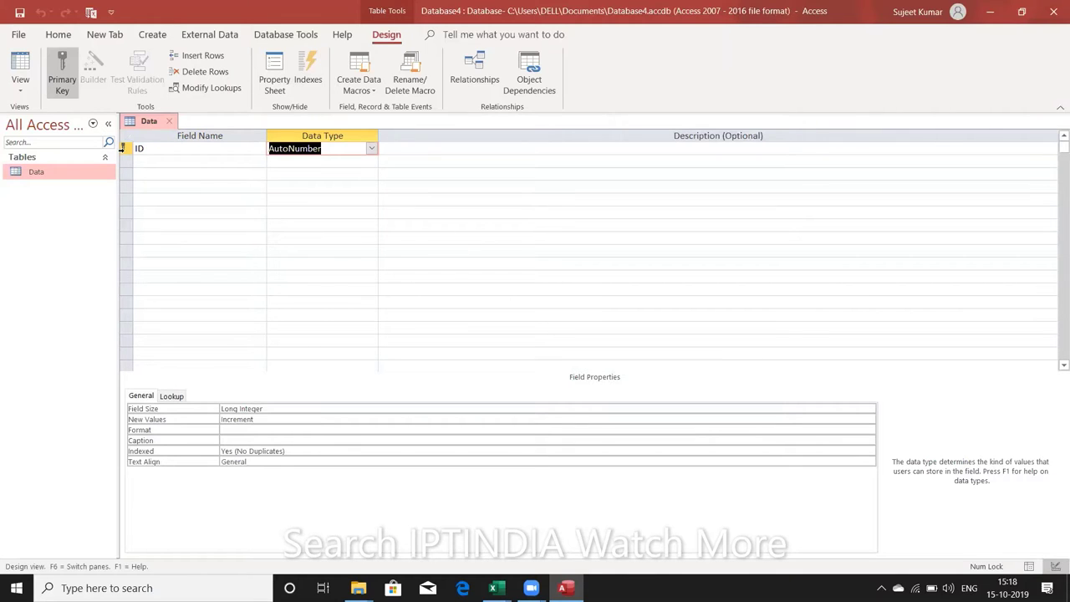
click(195, 170)
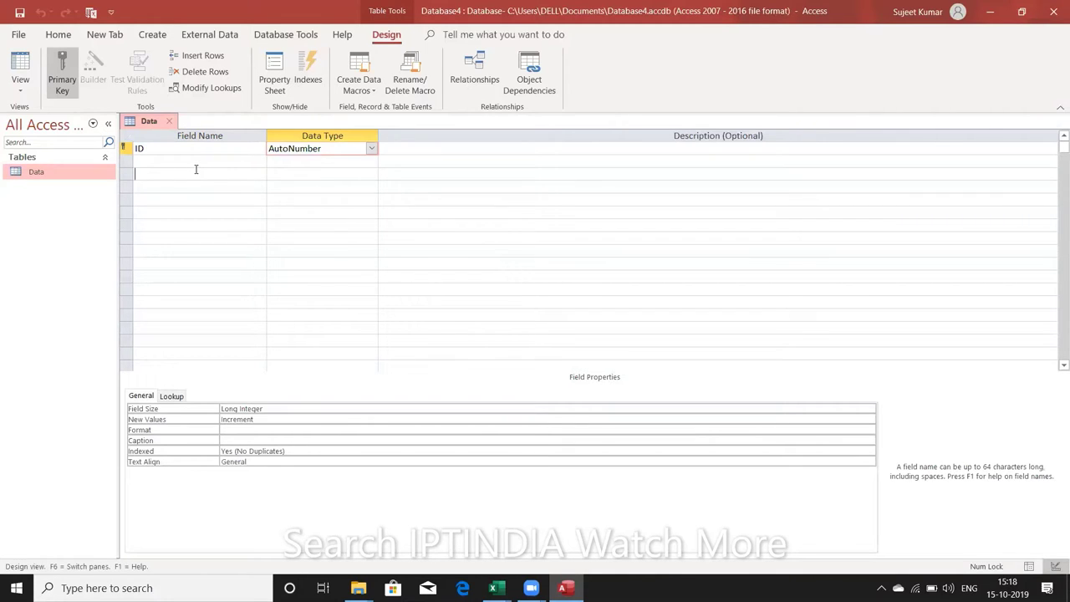
text(+++)
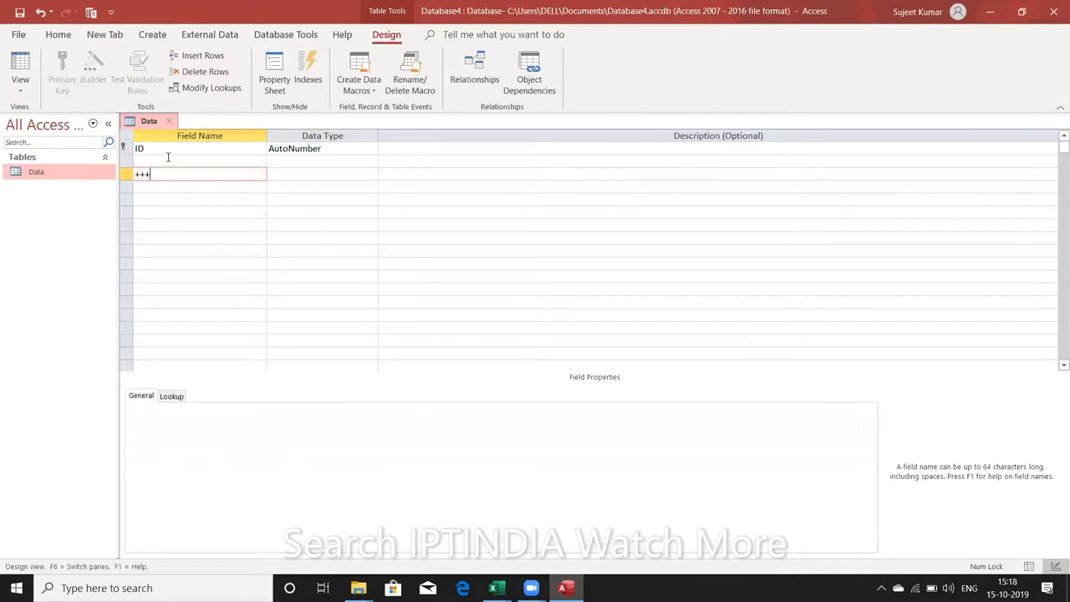
key(Tab)
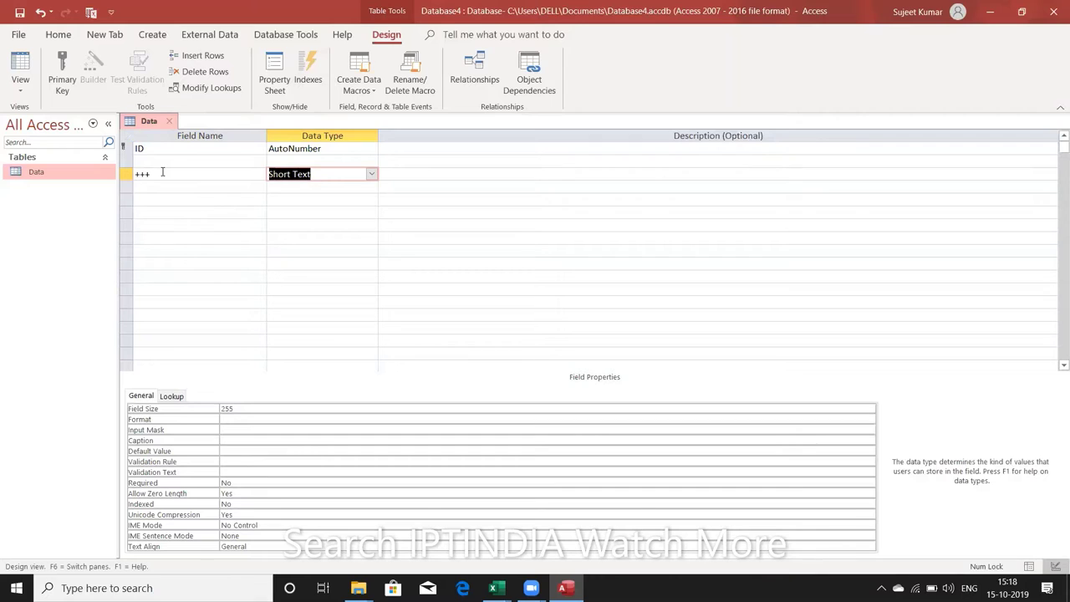
click(162, 172)
key(BackSpace)
key(BackSpace)
key(BackSpace)
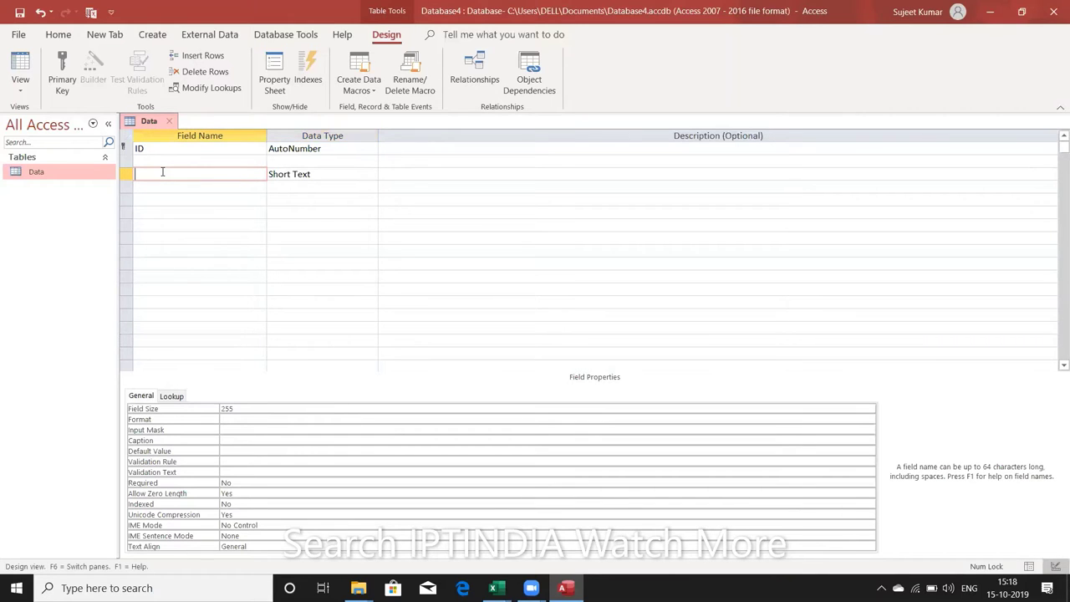
key(Up)
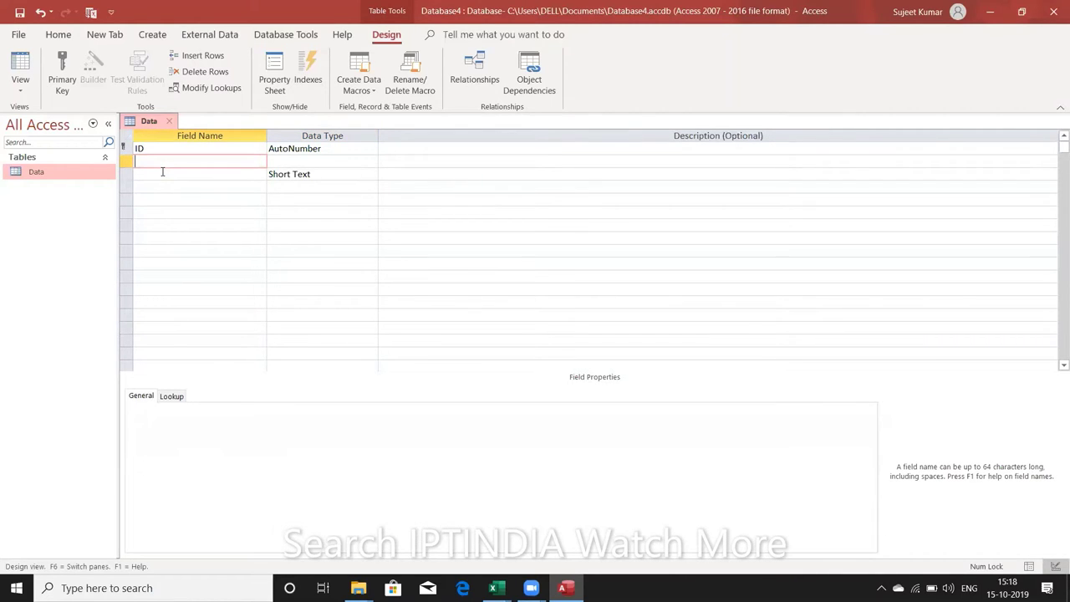
text(M)
key(BackSpace)
text(Name)
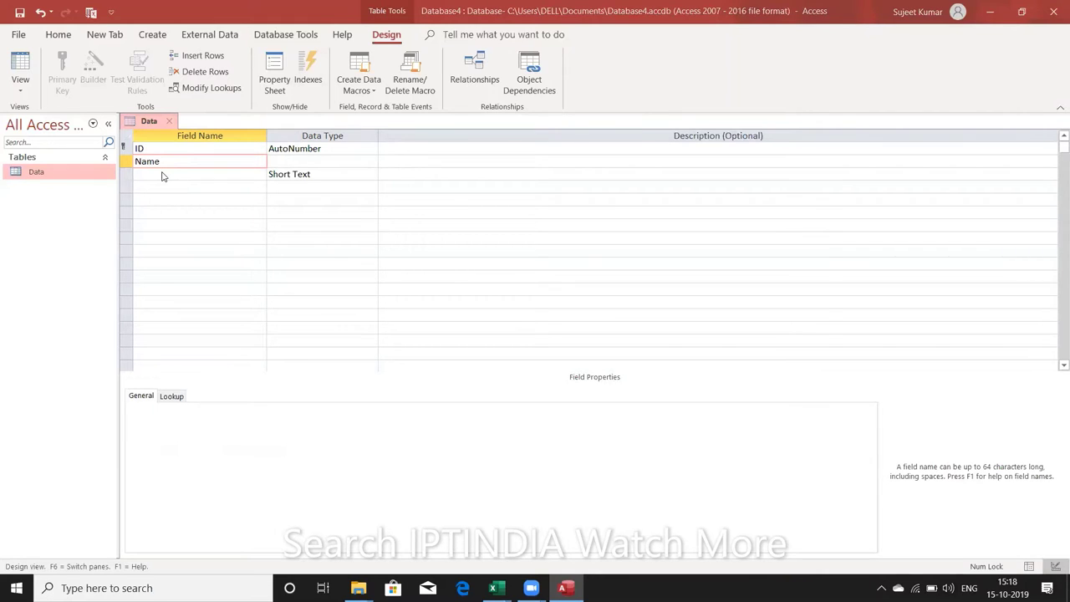
key(Tab)
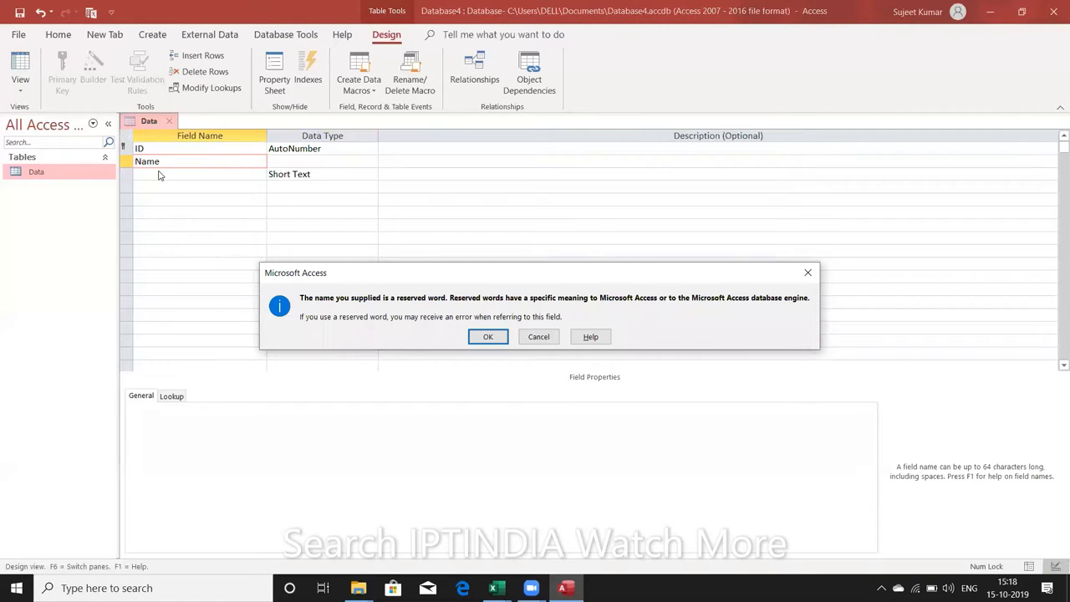
Dismiss the warning and rename the second field CName, keeping the Short Text data type.
key(Return)
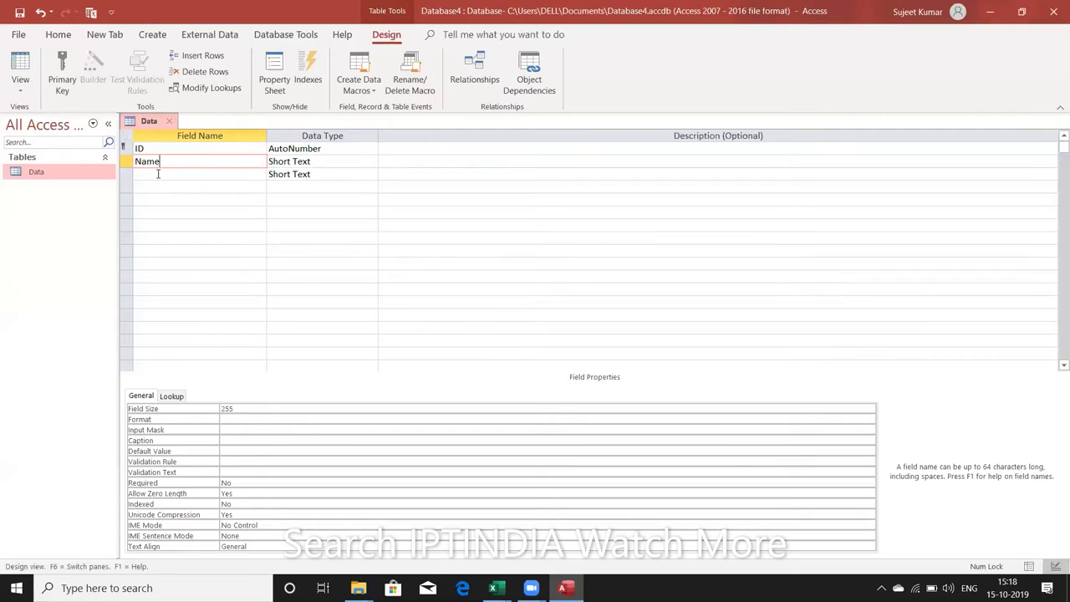
key(BackSpace)
key(BackSpace)
key(BackSpace)
text(C)
text(N)
text(am)
text(w)
key(BackSpace)
text(e)
key(Tab)
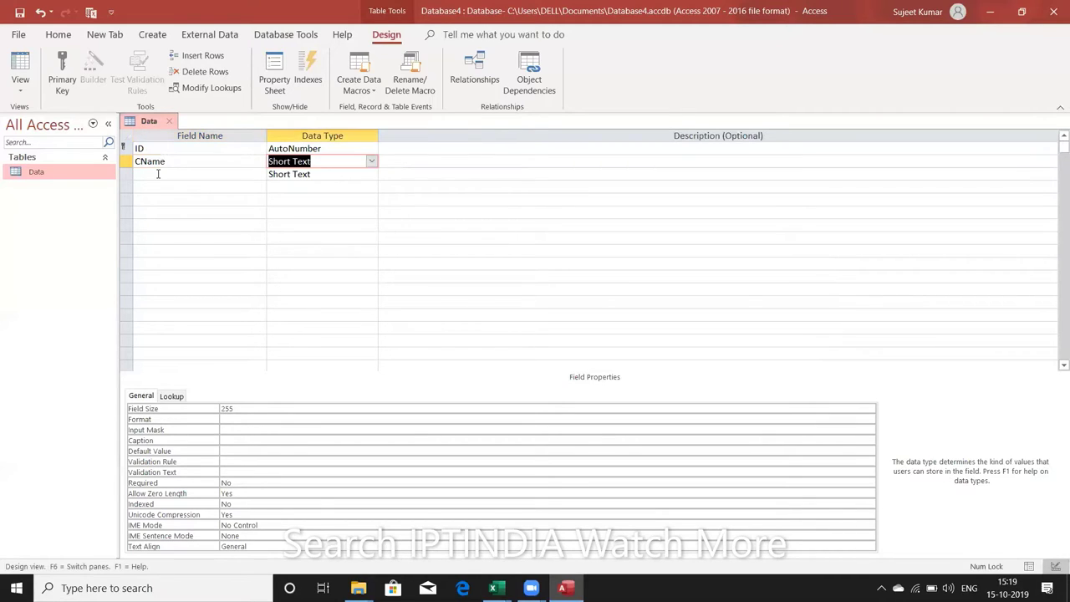
click(372, 164)
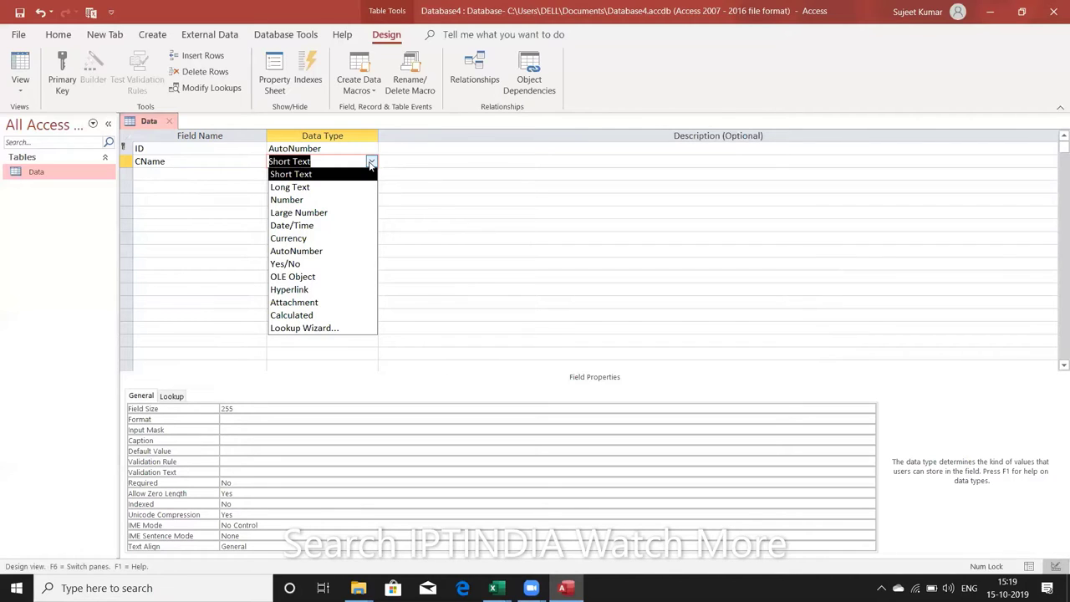
key(Return)
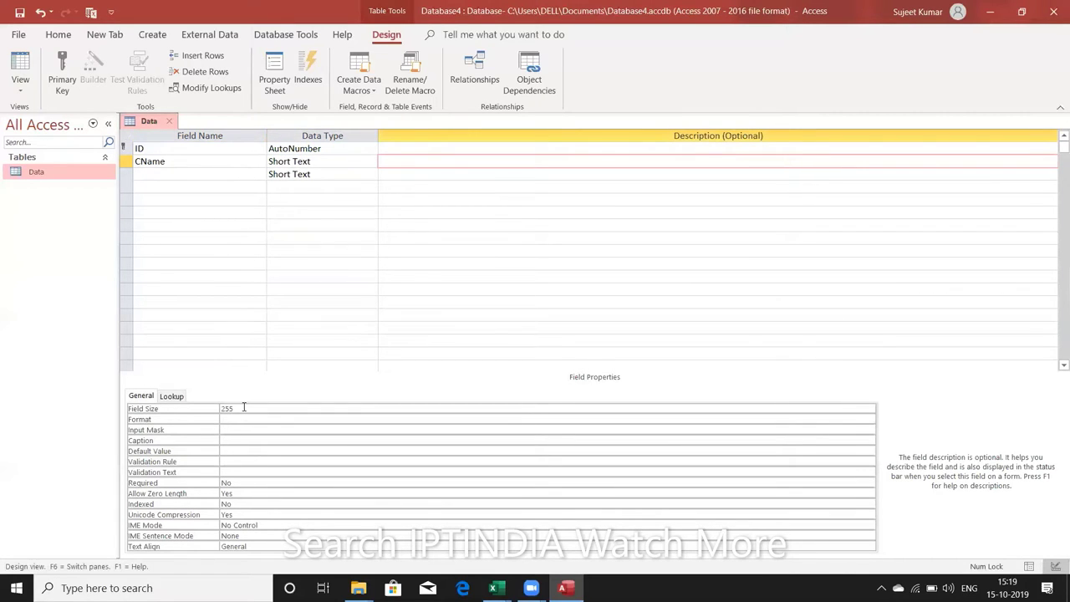
click(245, 407)
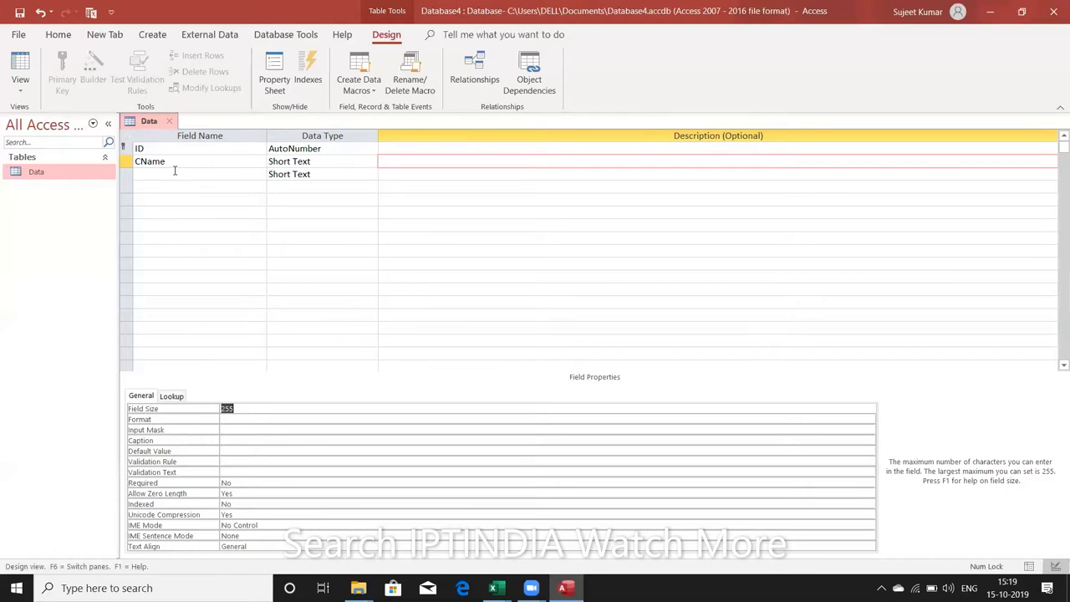
Add a third field, Mobile, as Short Text with field size 10.
click(175, 173)
text(M)
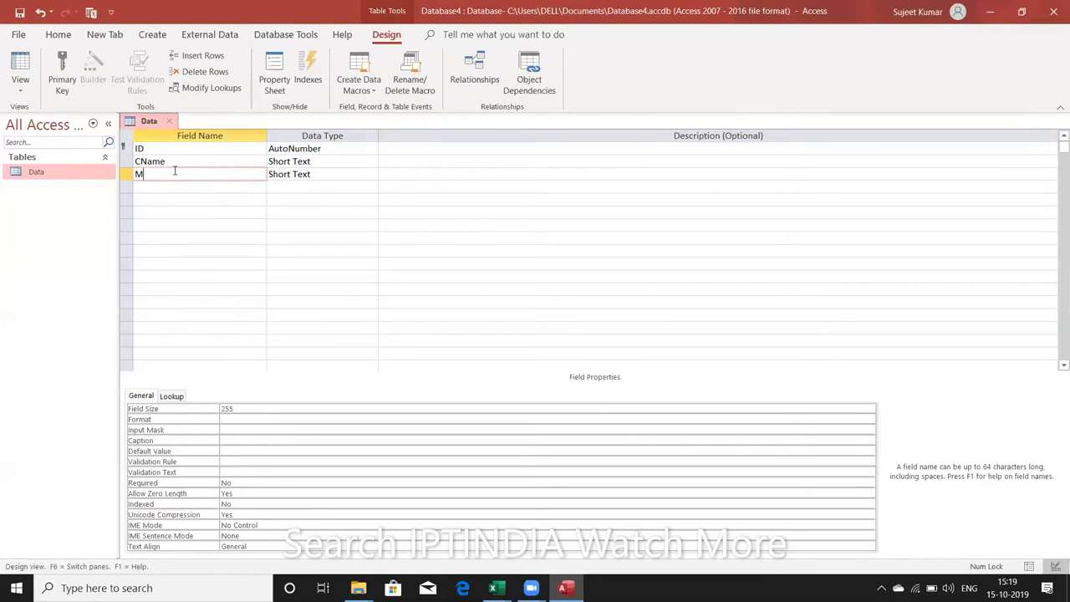
text(obile)
key(Tab)
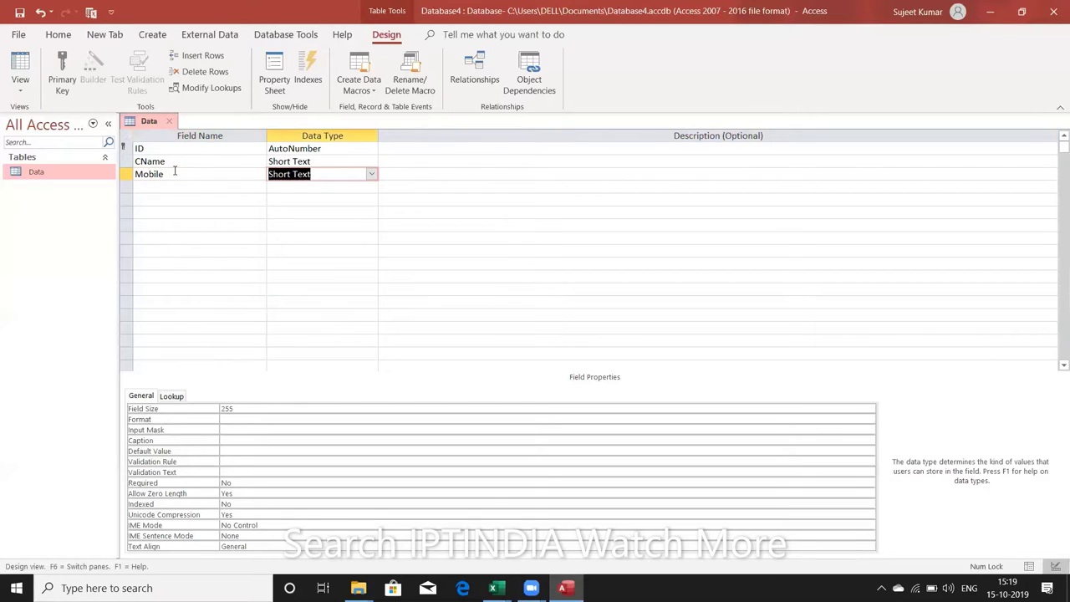
click(240, 412)
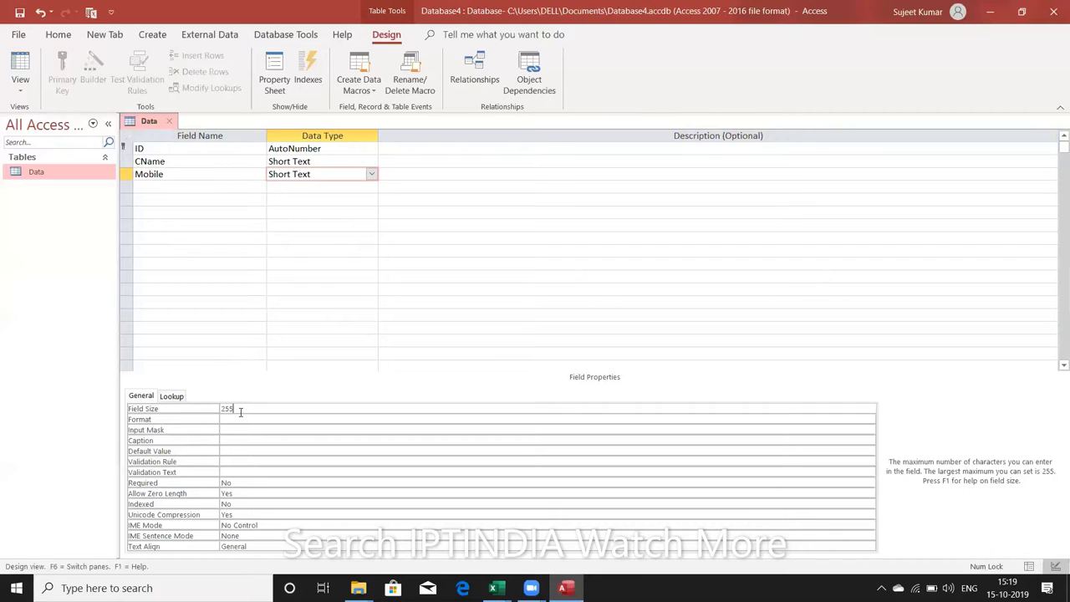
key(BackSpace)
key(BackSpace)
key(BackSpace)
text(10)
key(Return)
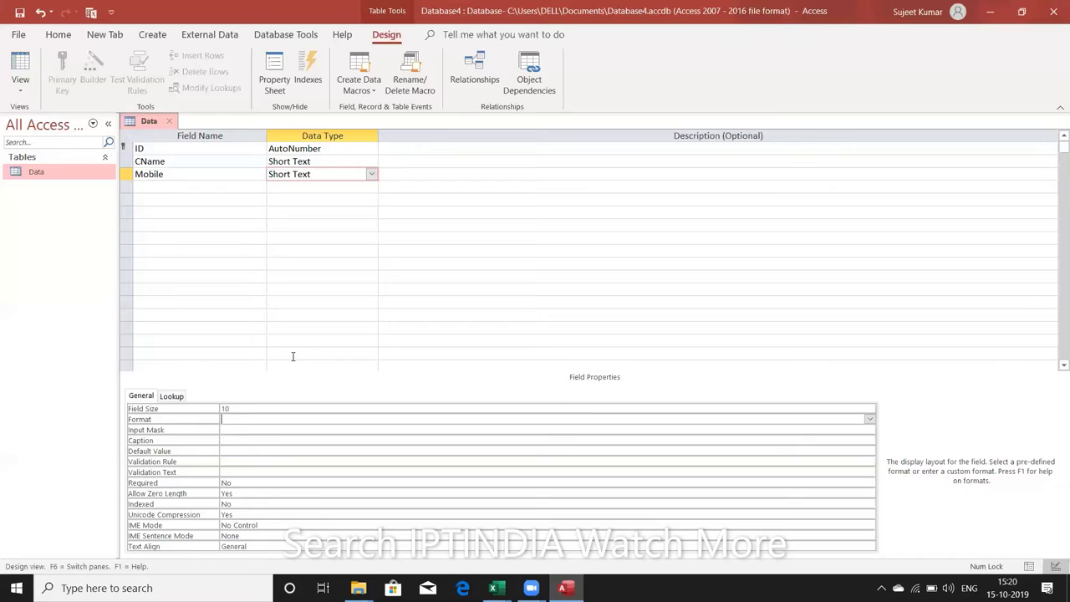
Set the Mobile field's Format to @.
click(224, 418)
text(@)
click(234, 429)
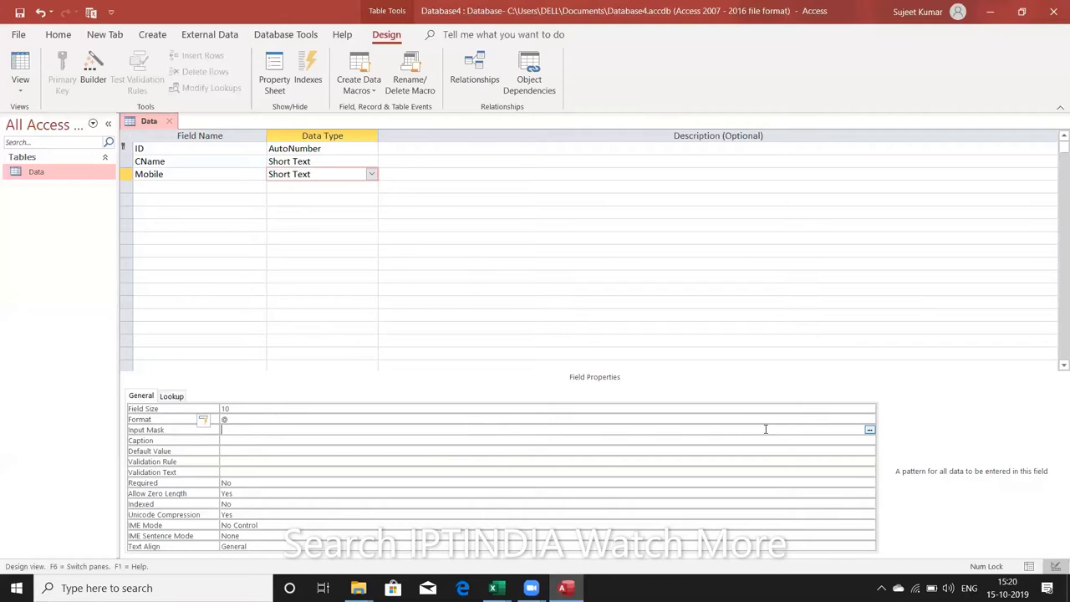
Launch the Input Mask wizard, save the table when prompted, then cancel the wizard.
click(869, 429)
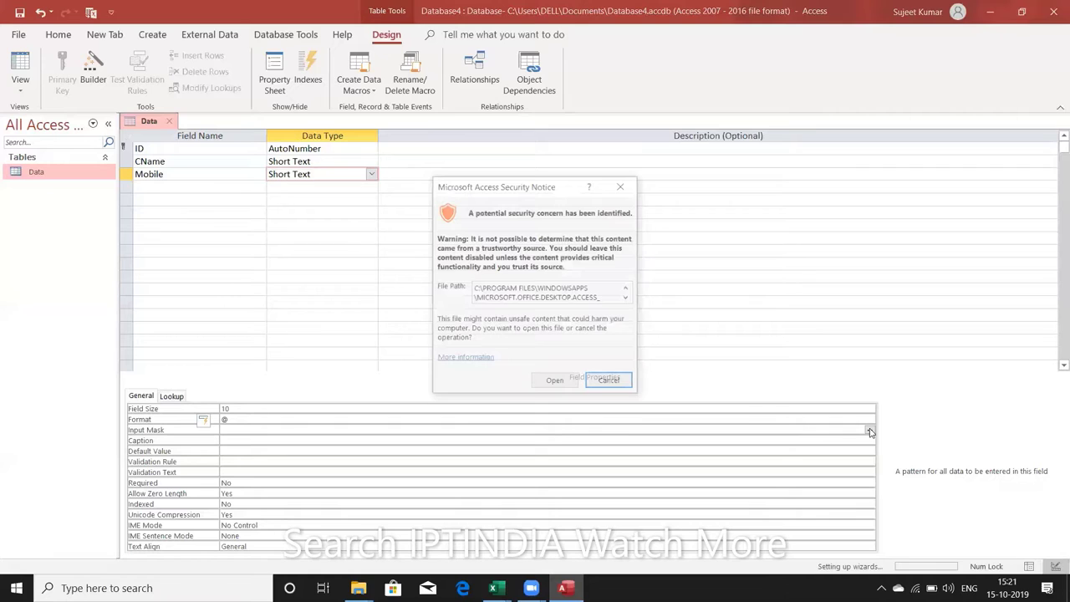
click(559, 382)
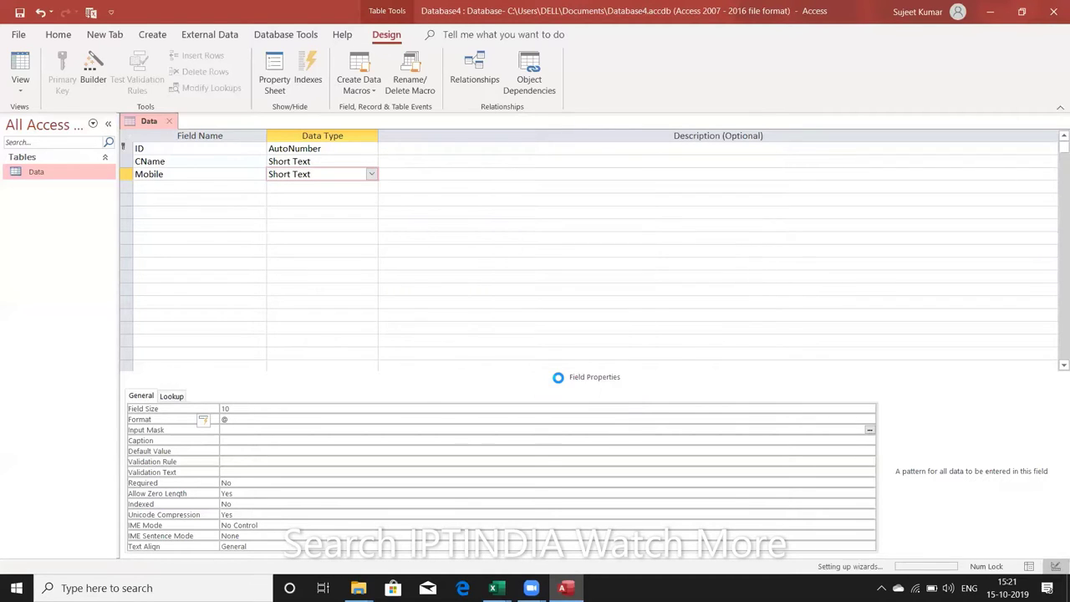
click(516, 333)
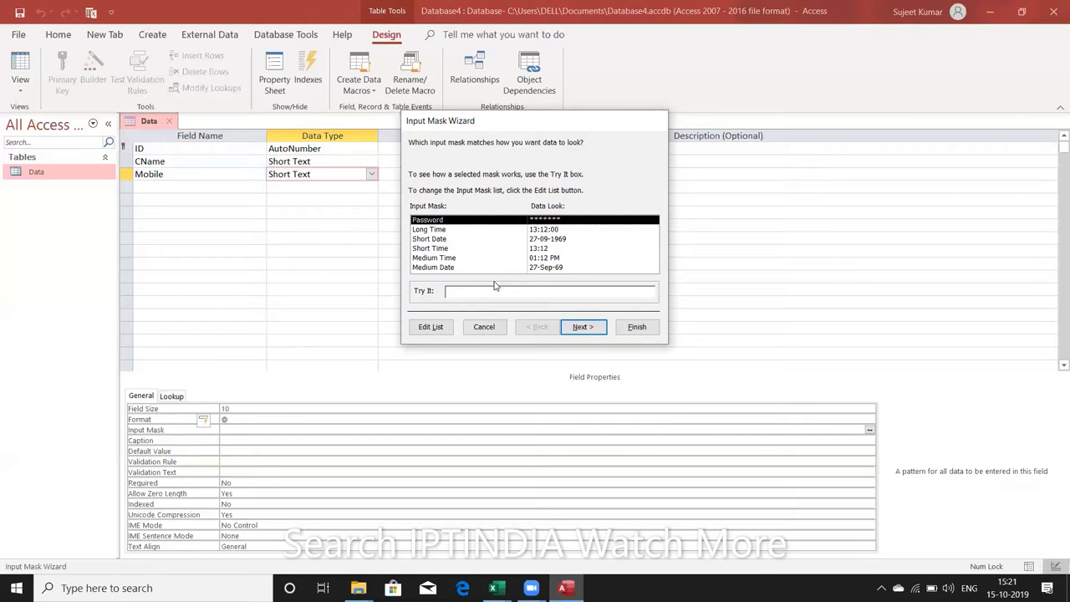
key(Escape)
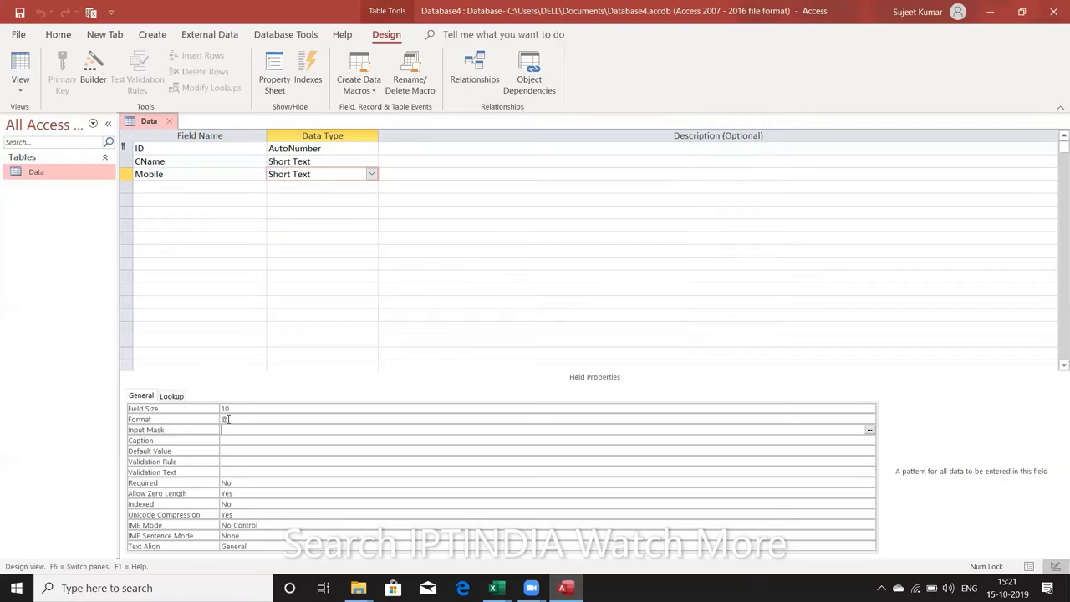
Change the Mobile field's Format to "+91"@.
click(226, 419)
key(BackSpace)
text(+91)
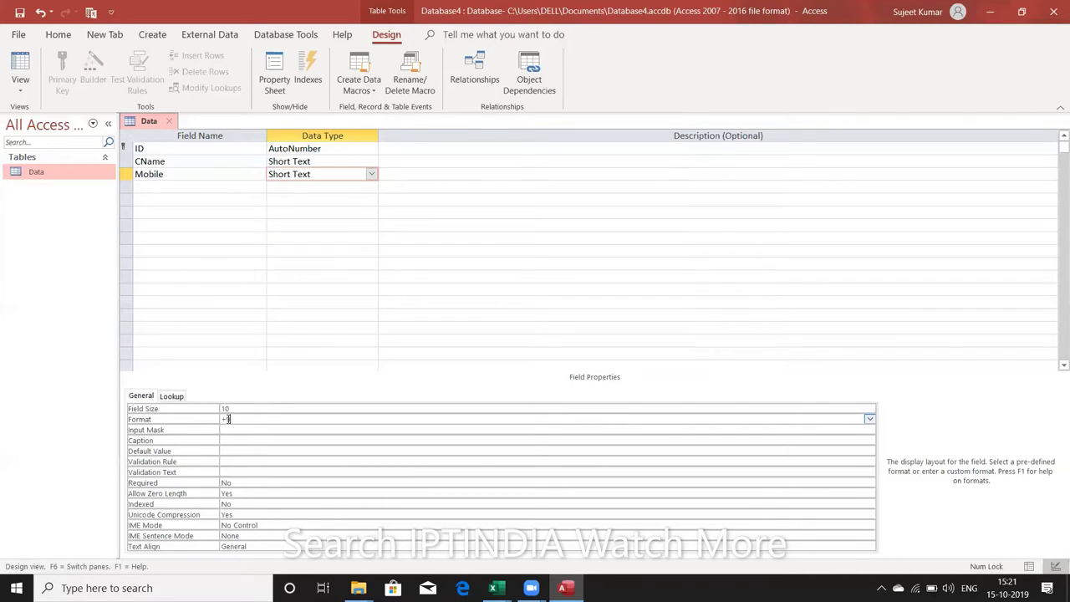
text(@)
click(232, 441)
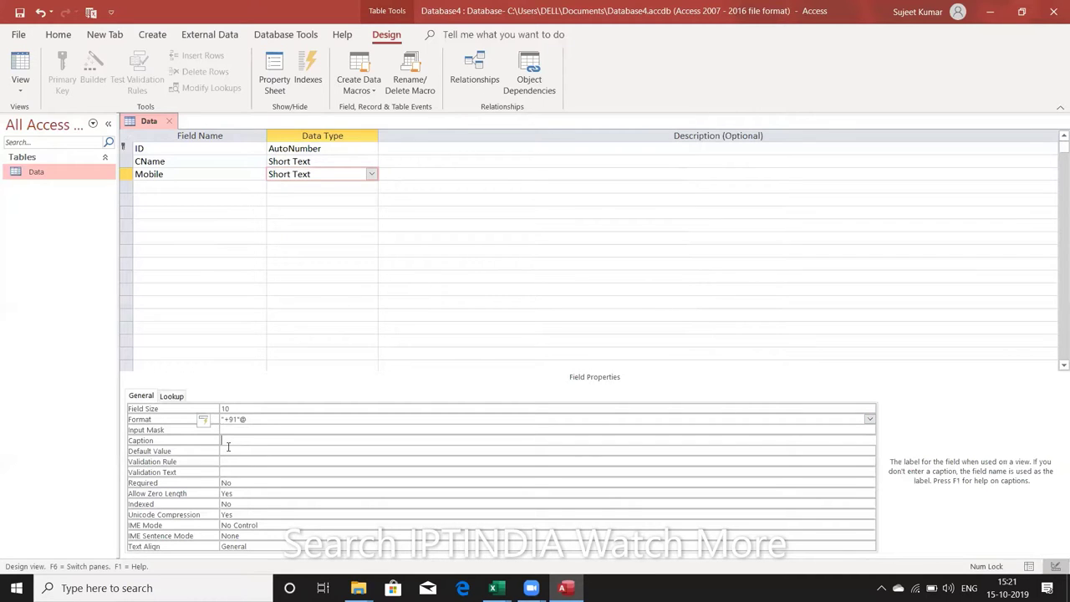
Type the validation rule =Len([mobile])=10 for the Mobile field.
click(232, 452)
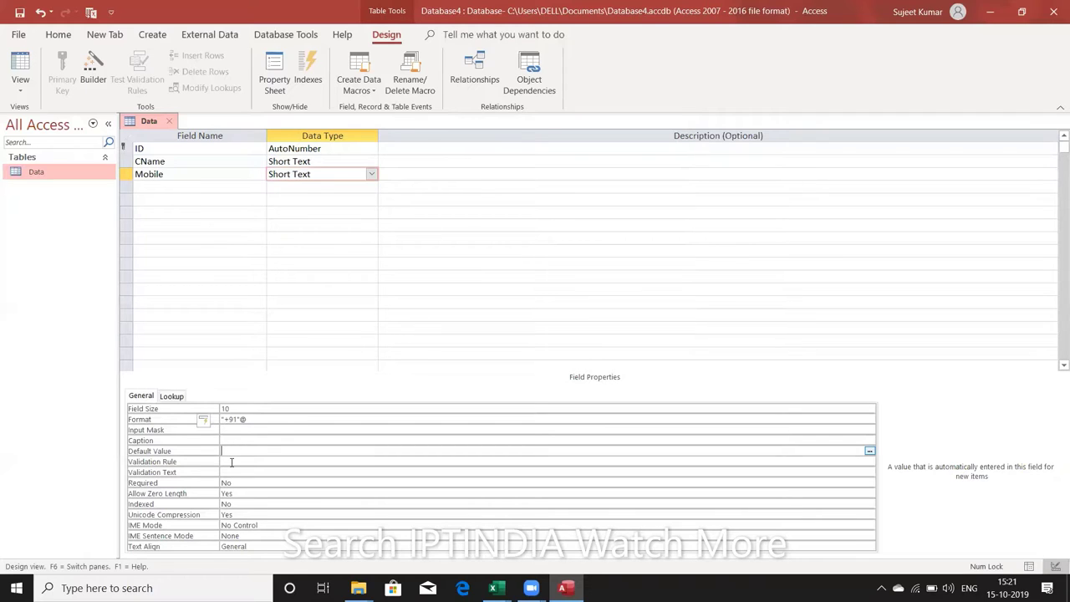
click(231, 462)
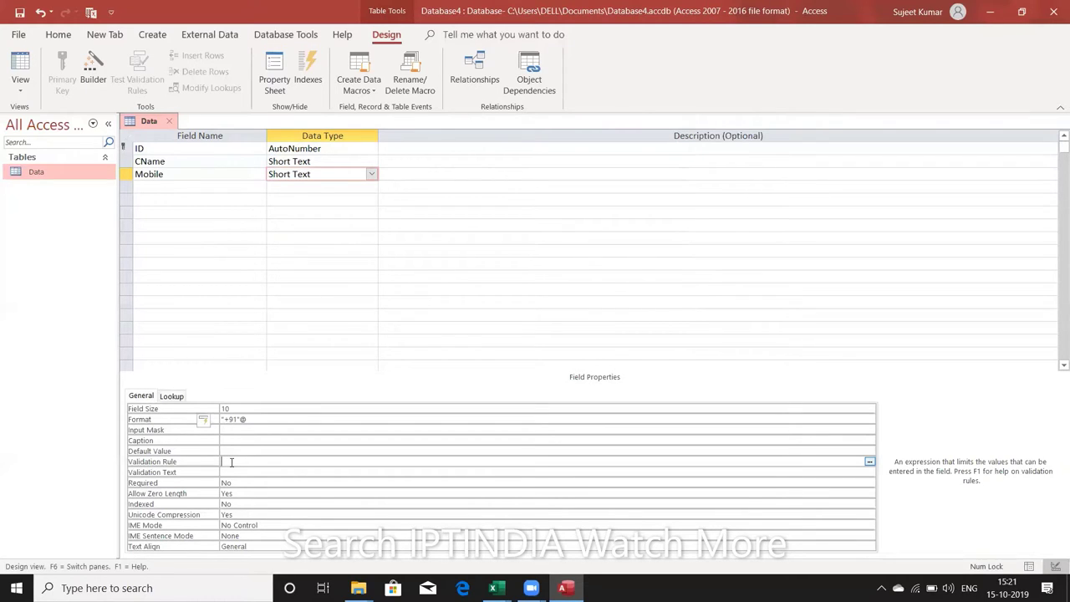
text(=)
text(len()
text([mob)
text(ile)
text())
text(=)
text(10)
Give the Mobile field the validation text 'Please Enter 10 Digite Number'.
key(Return)
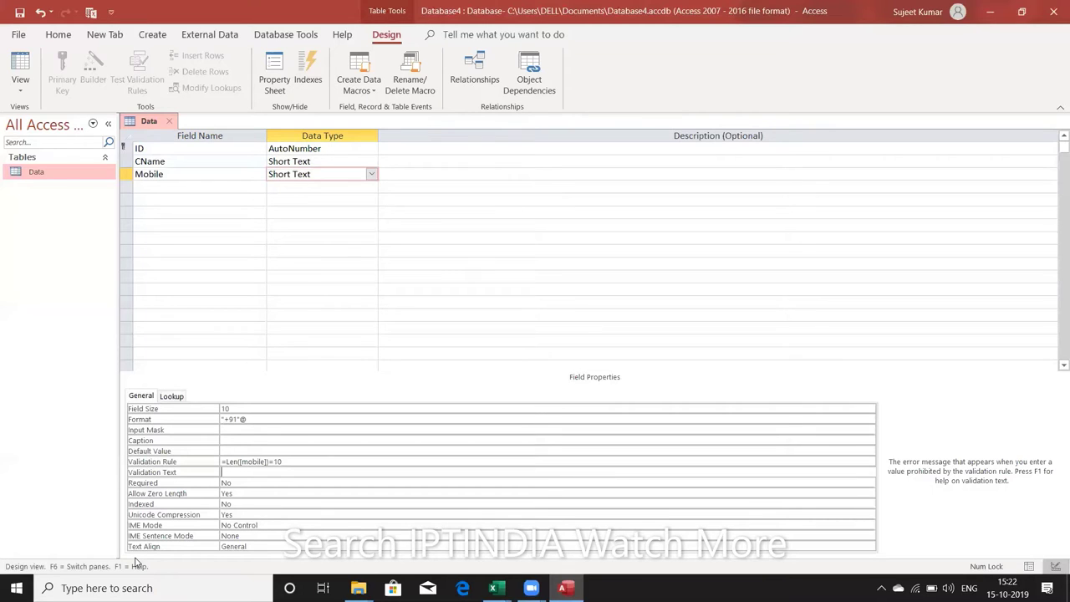
text(Y)
key(BackSpace)
text(Ple)
text(ase Enter T)
text(10)
key(BackSpace)
key(BackSpace)
key(BackSpace)
text(10)
text( Di)
text(gite)
text( Numbe)
text(r)
key(Return)
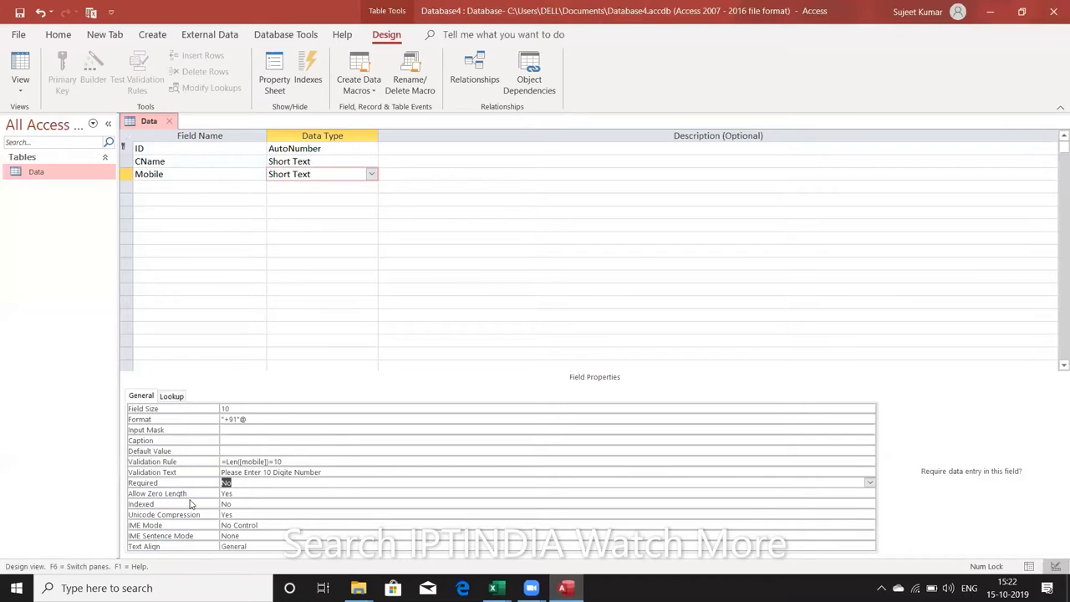
click(233, 493)
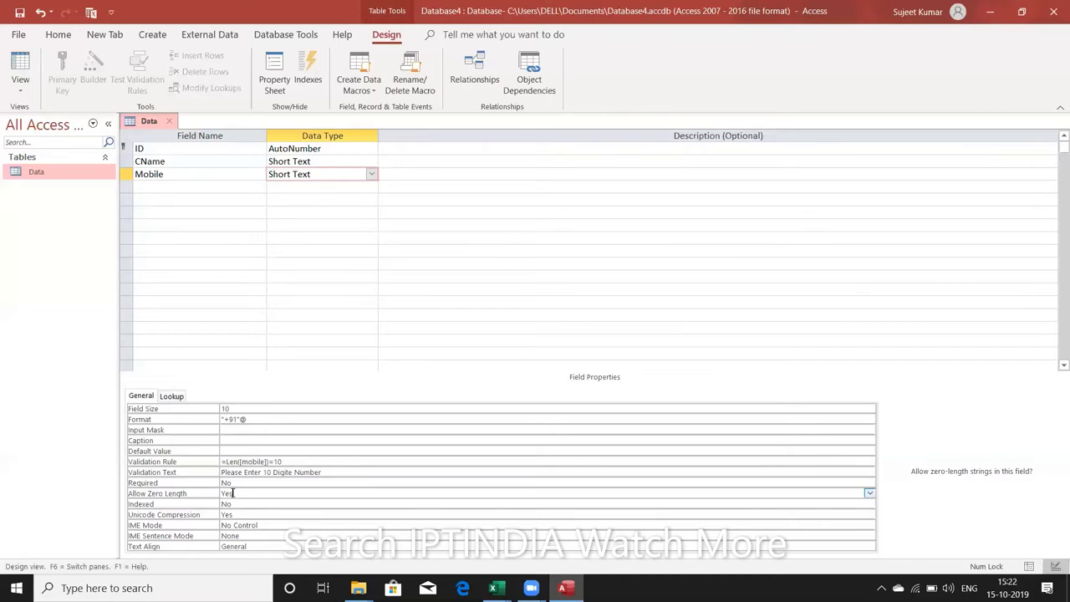
click(233, 483)
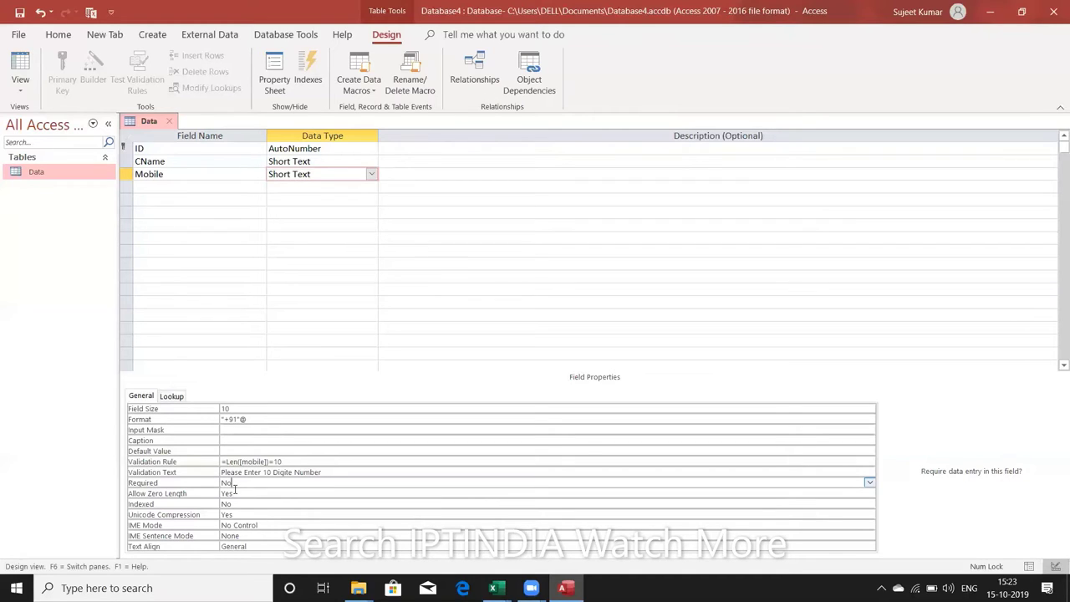
click(235, 492)
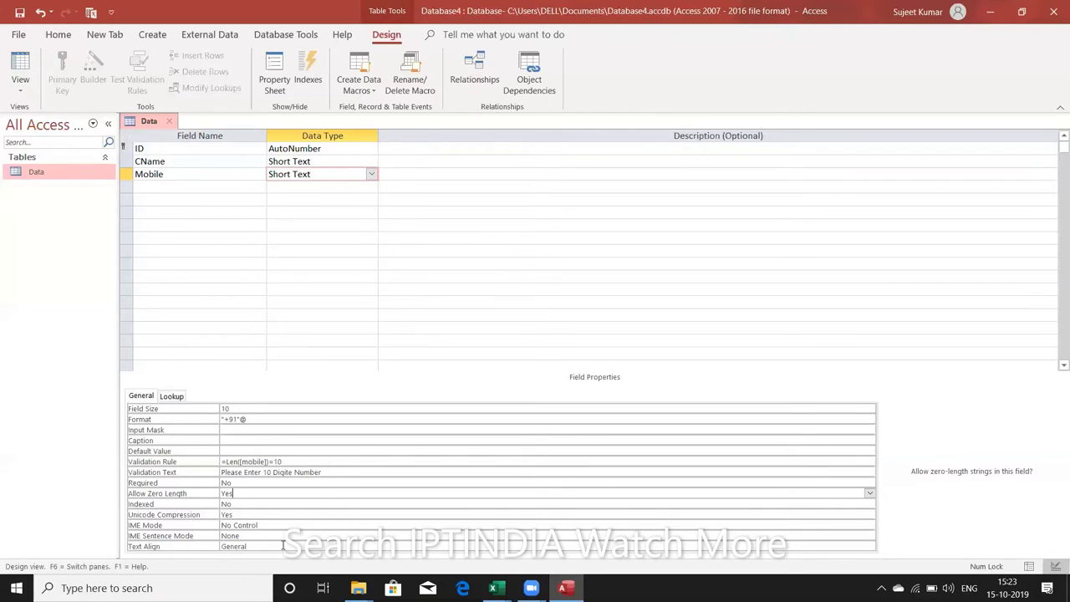
click(282, 546)
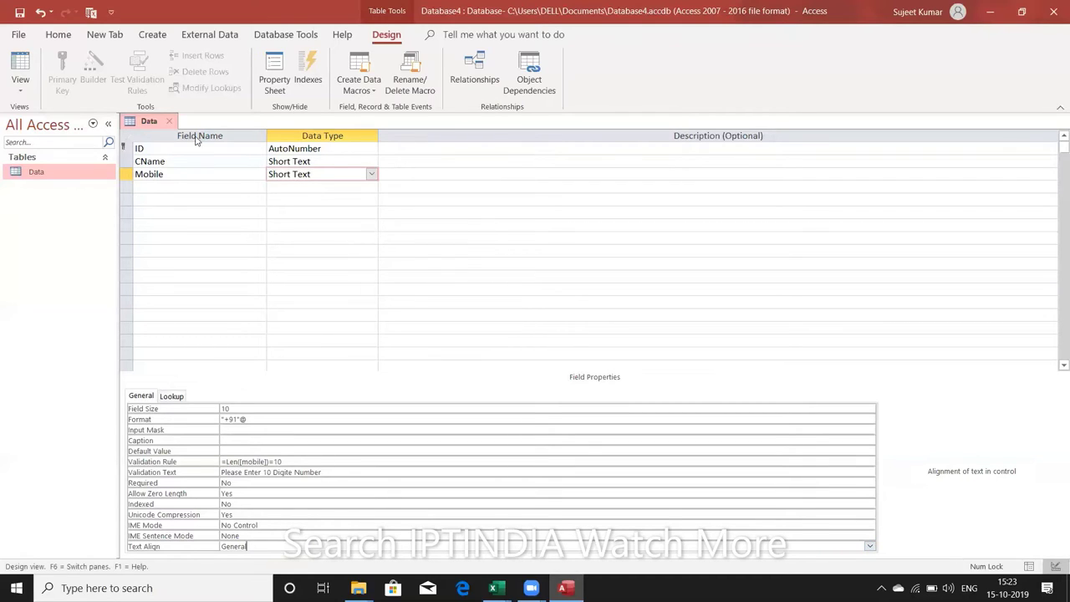
Save the Data table design and open its datasheet.
click(169, 122)
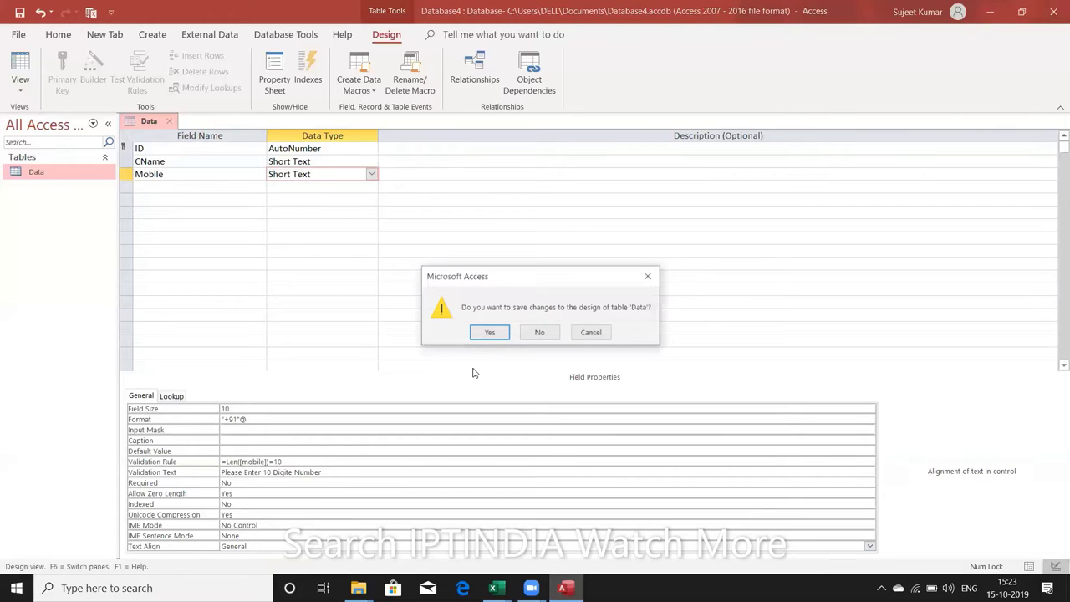
click(490, 334)
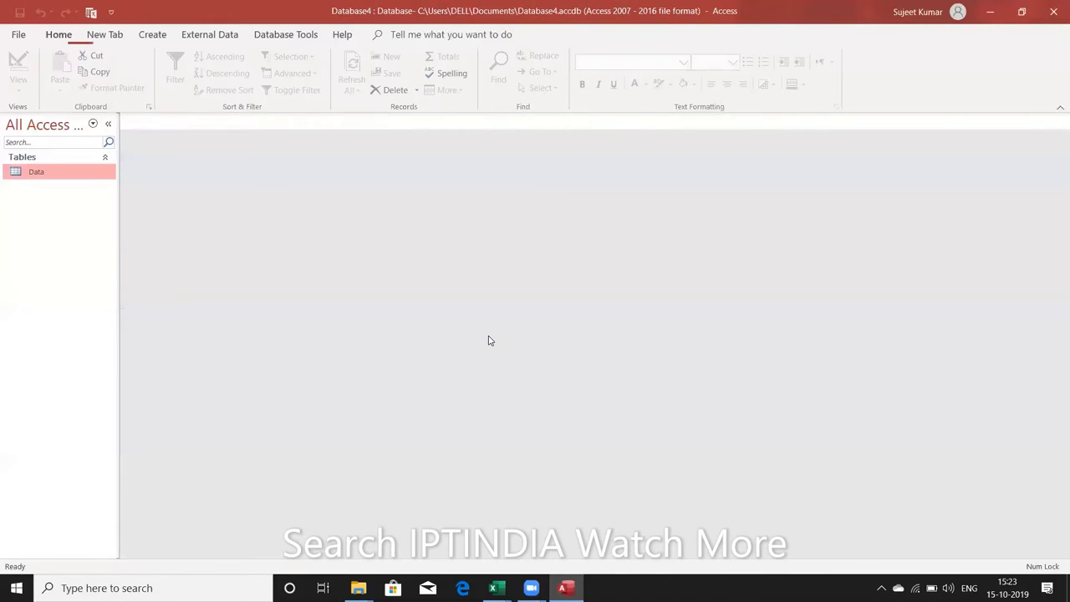
double_click(84, 181)
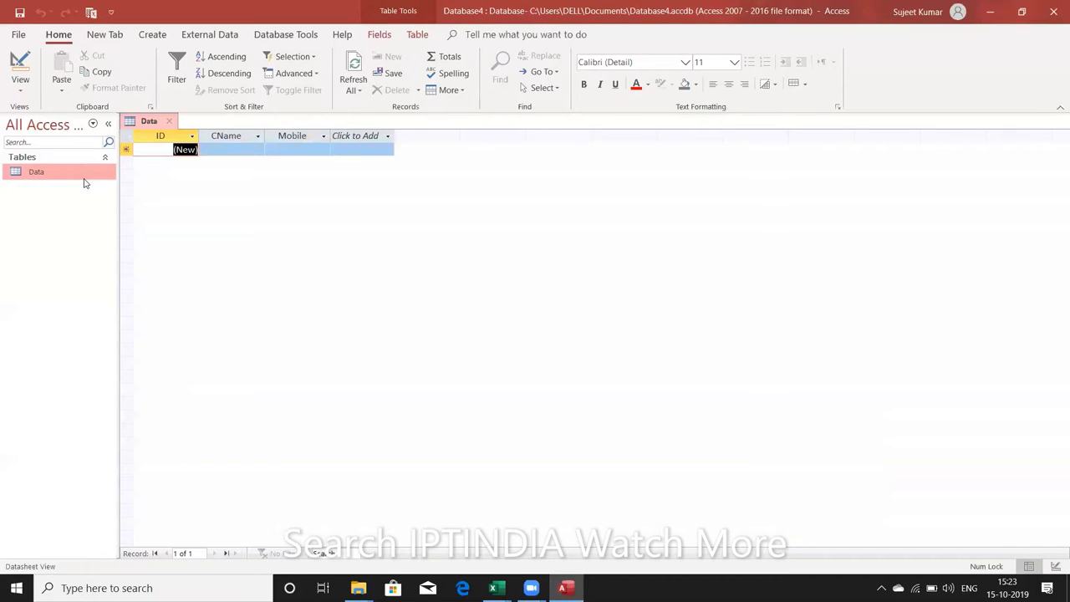
Enter a customer name and a 10-digit mobile number in record 1, dismissing the validation warnings.
key(Tab)
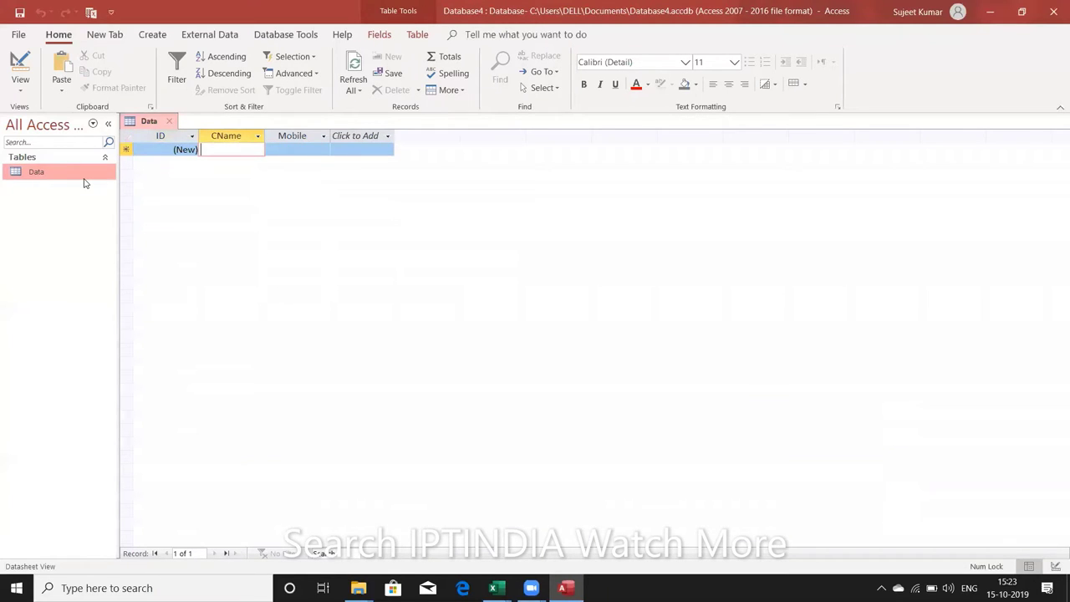
text(Puja)
key(Tab)
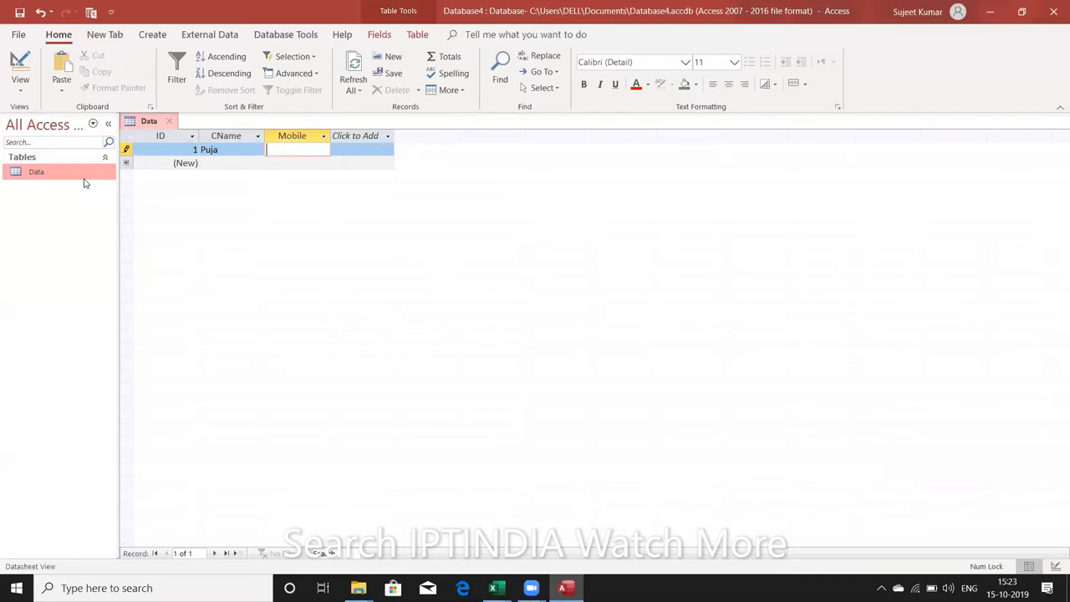
key(Tab)
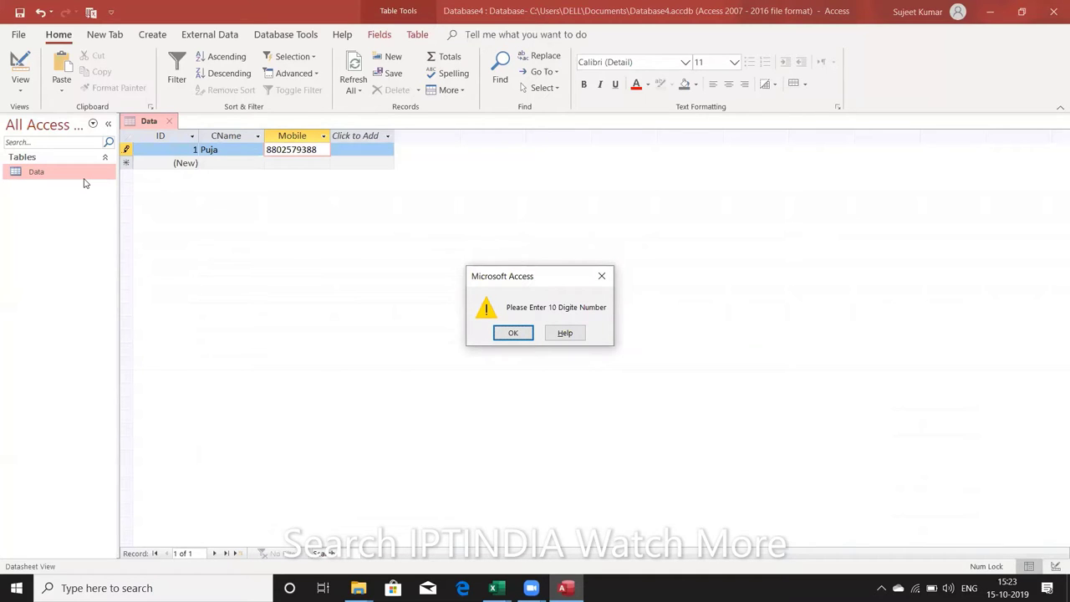
key(Return)
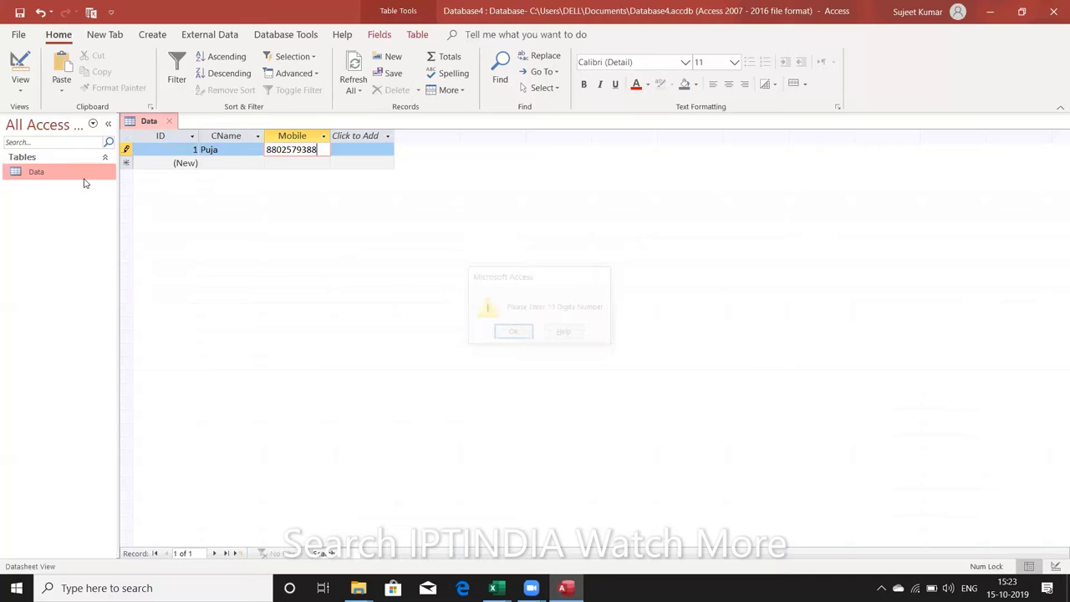
key(Return)
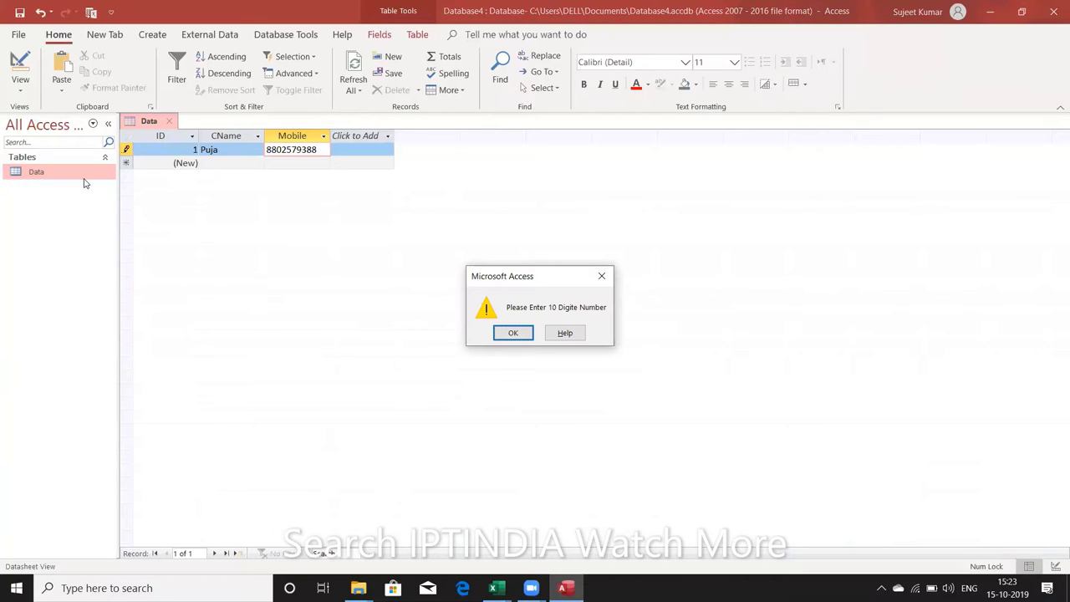
key(Return)
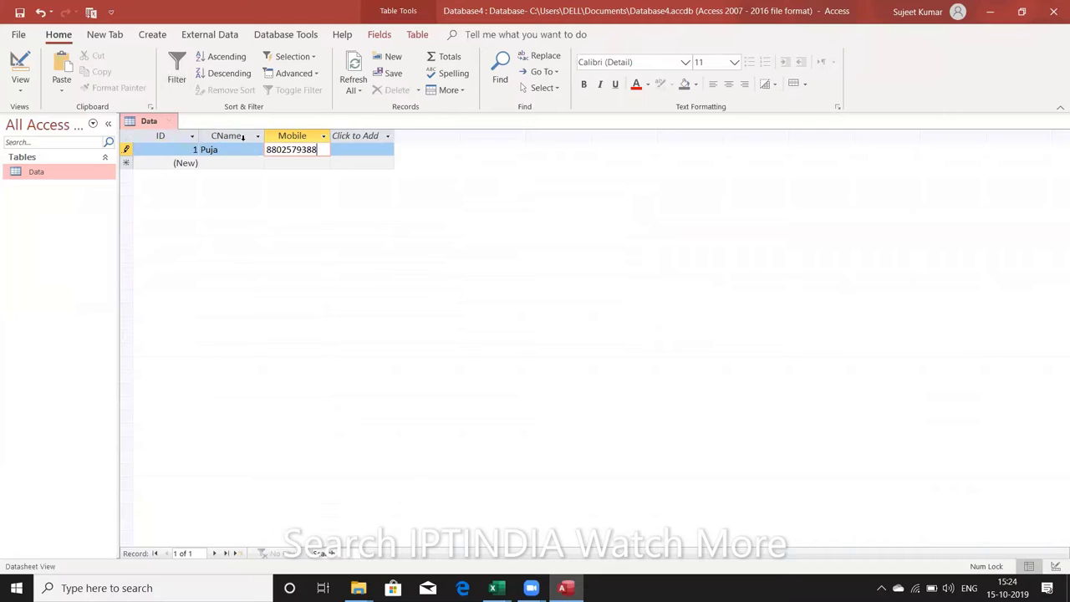
Clear the rejected Mobile value and close the Data datasheet.
key(BackSpace)
key(BackSpace)
key(BackSpace)
key(BackSpace)
text(')
key(BackSpace)
key(ctrl+w)
Open the Data table in Design view and select the Mobile field.
right_click(85, 178)
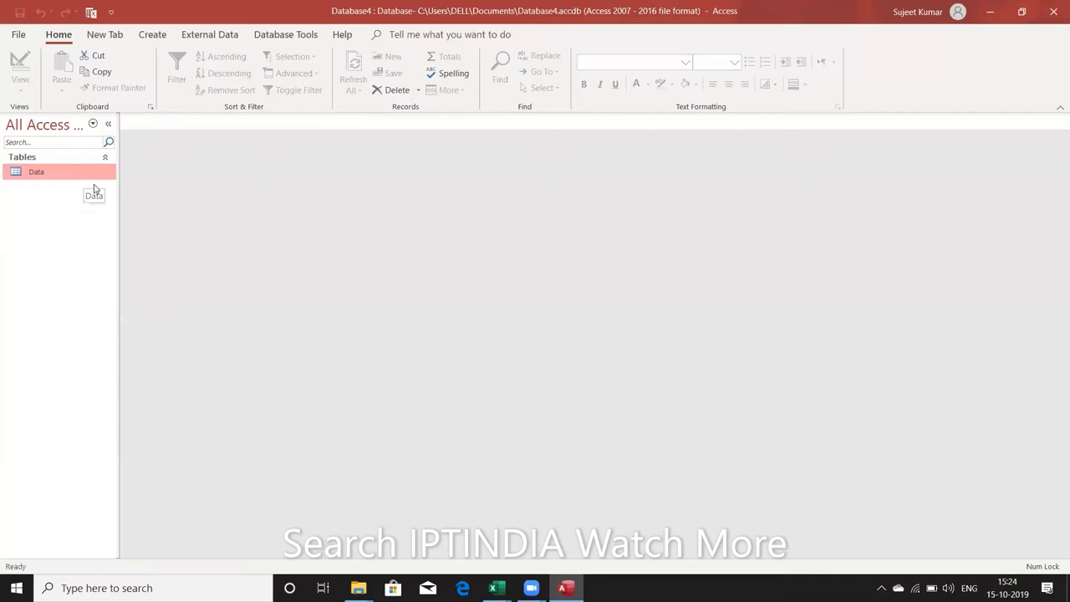
click(102, 206)
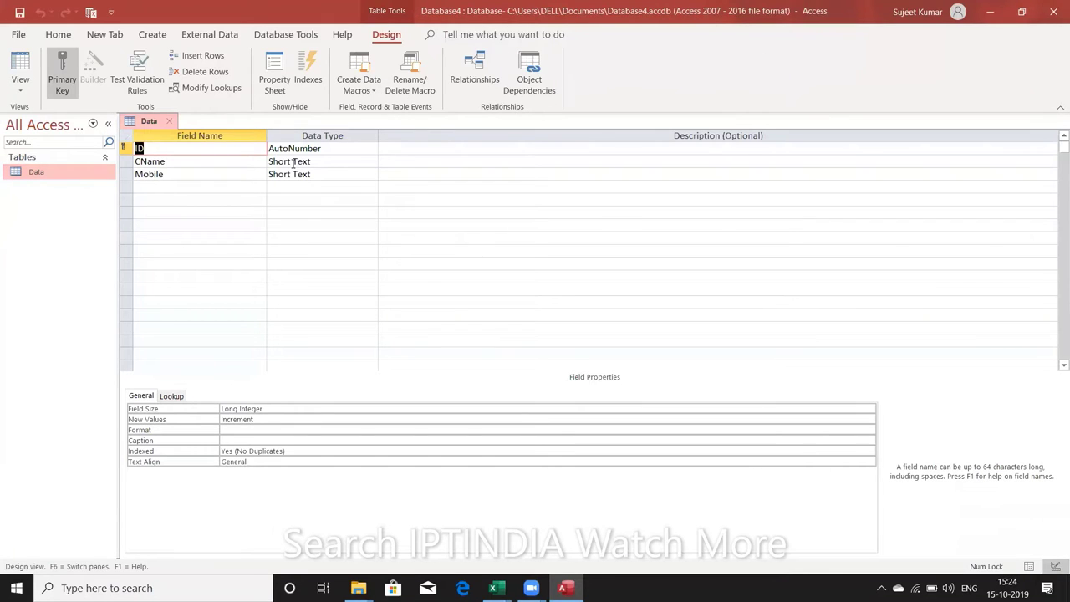
click(292, 163)
click(288, 175)
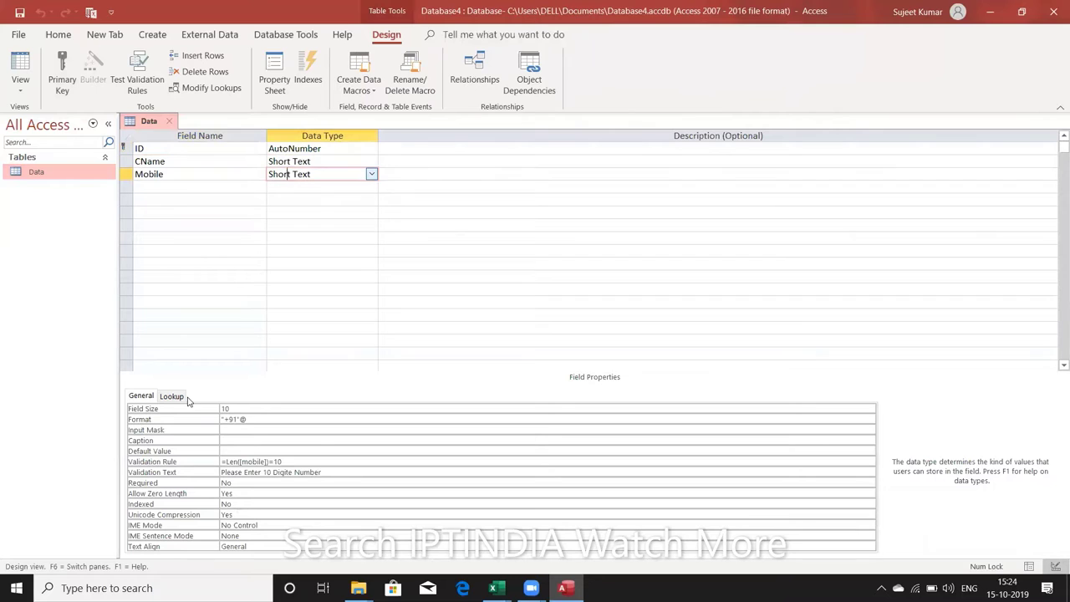
Change Mobile's field size to 13 and its validation rule to =Len([mobile])=13.
click(239, 408)
key(BackSpace)
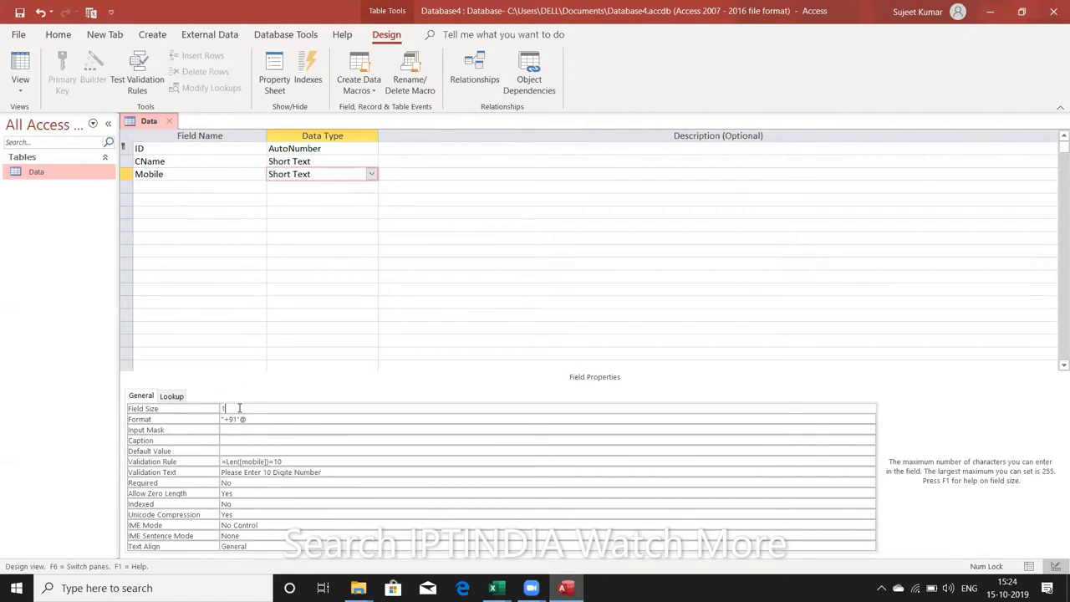
text(2)
double_click(296, 461)
click(296, 461)
text(3)
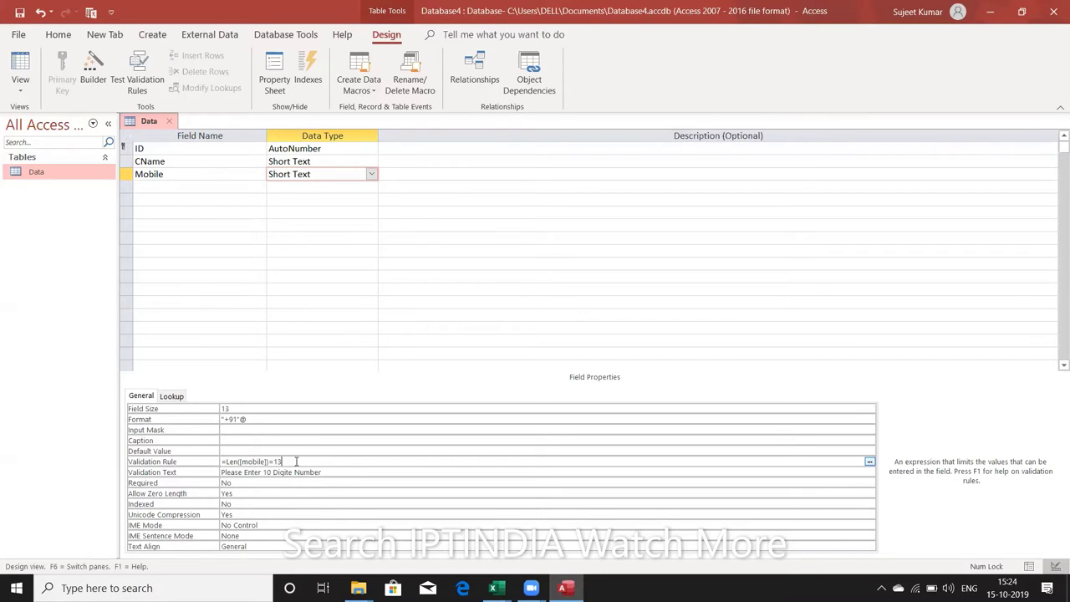
key(Return)
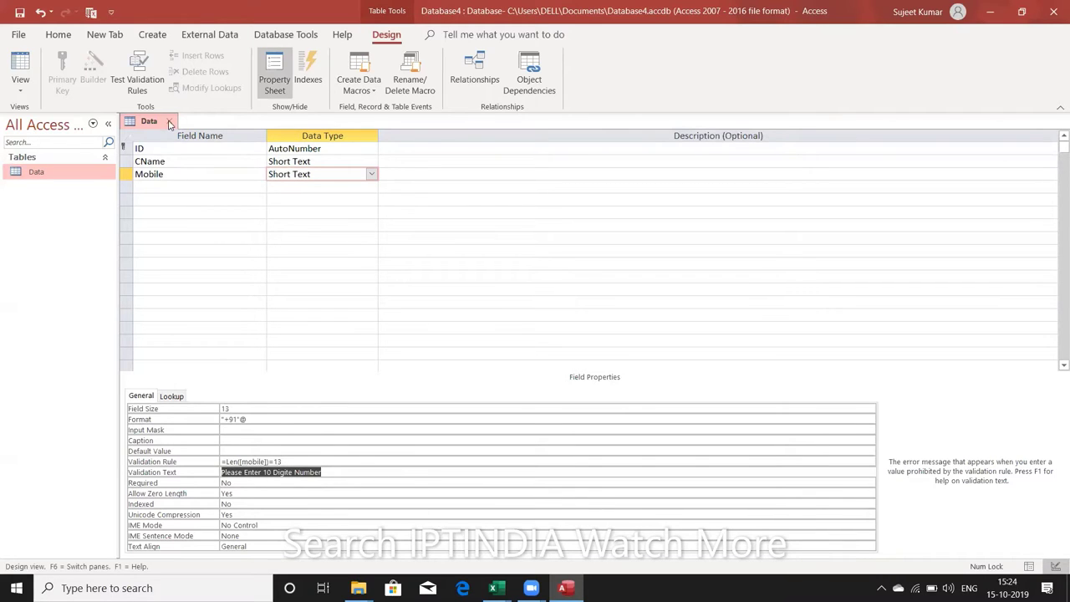
Close the design, saving changes and confirming the data-validation prompts.
key(ctrl+w)
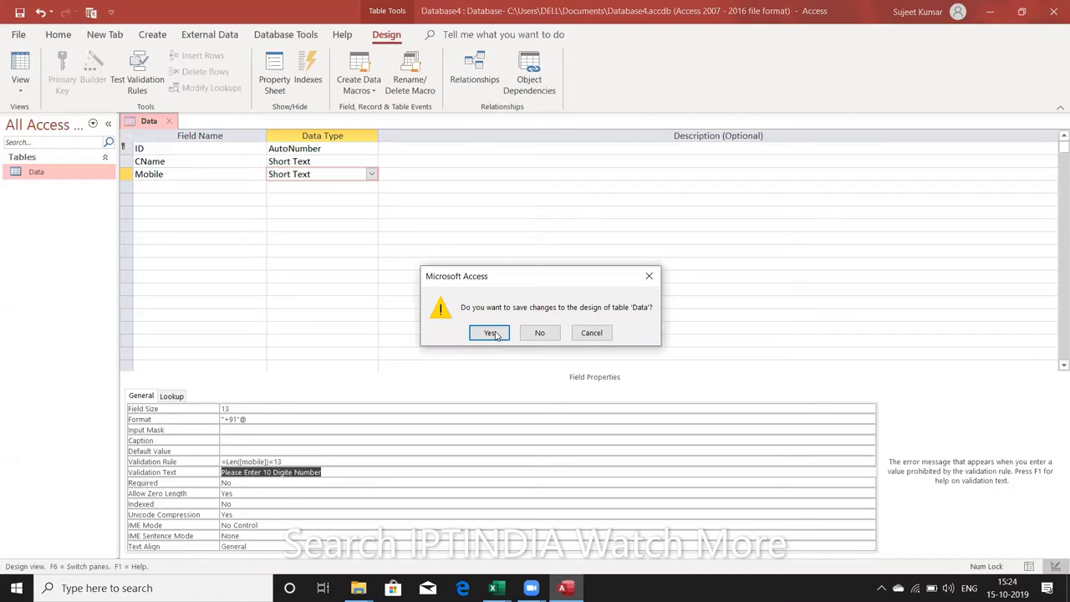
click(491, 334)
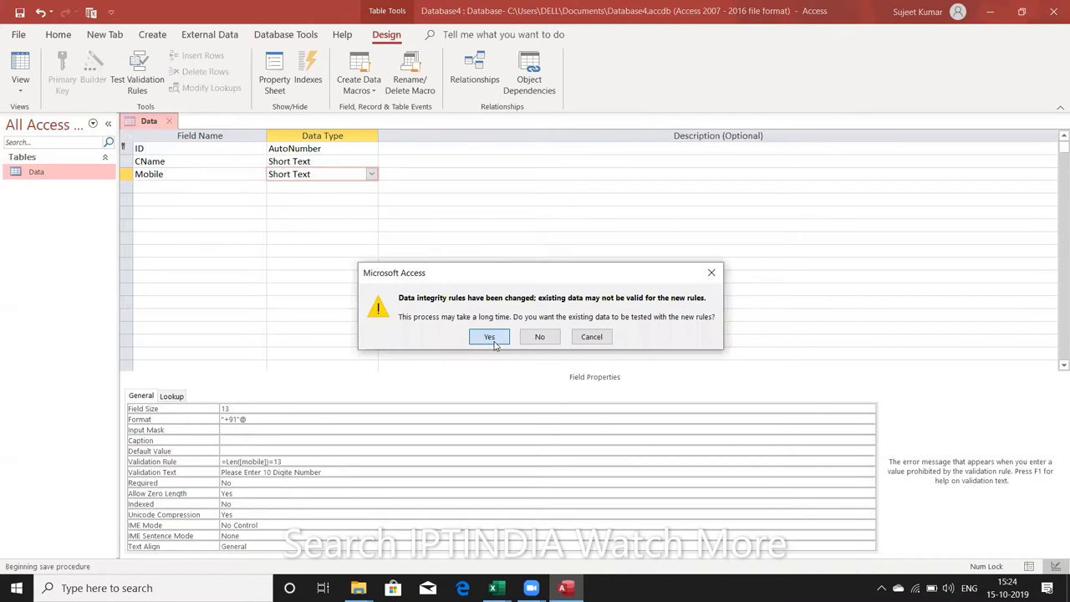
click(494, 336)
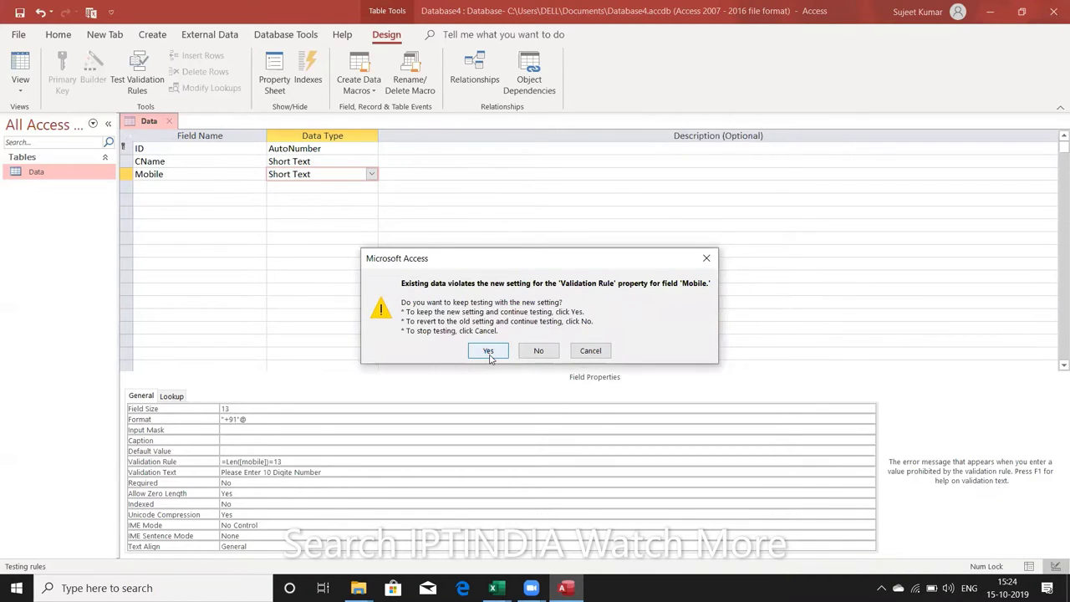
click(490, 352)
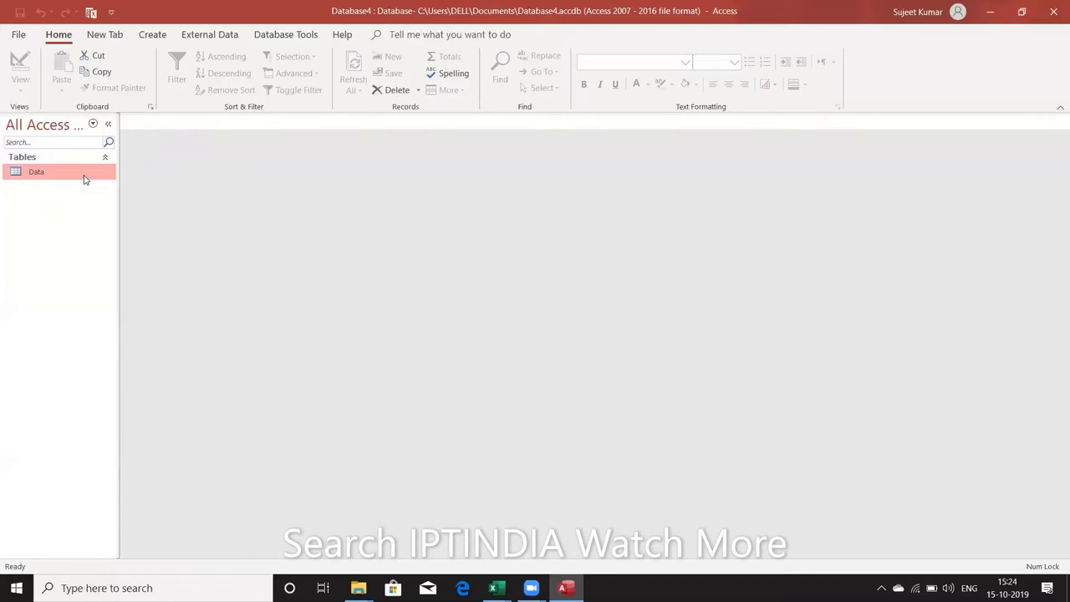
Open the Data datasheet and enter a 10-digit mobile number in record 1, which is rejected.
double_click(87, 179)
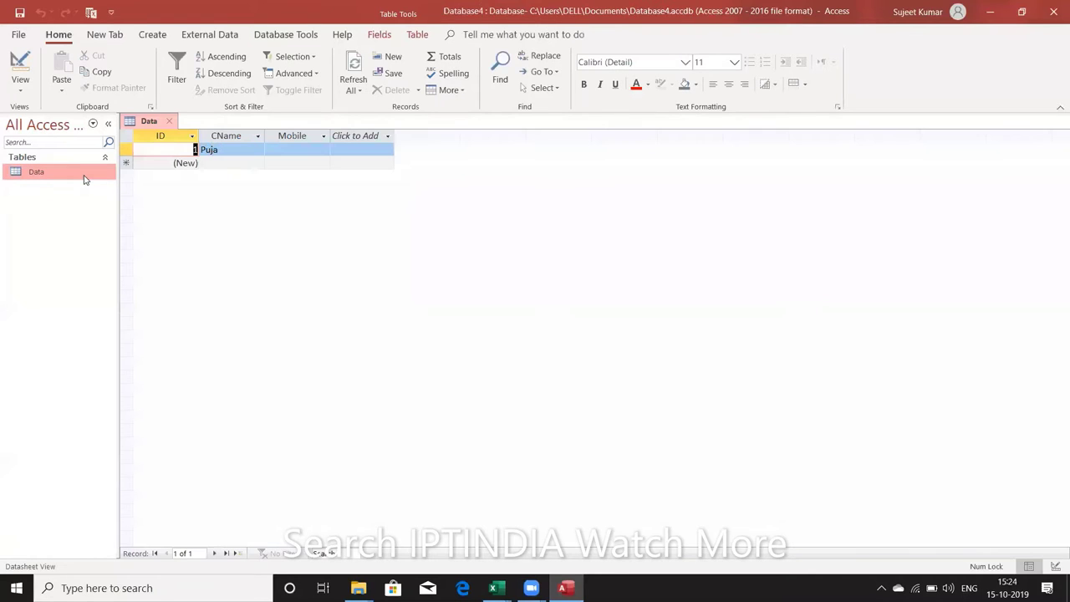
click(288, 146)
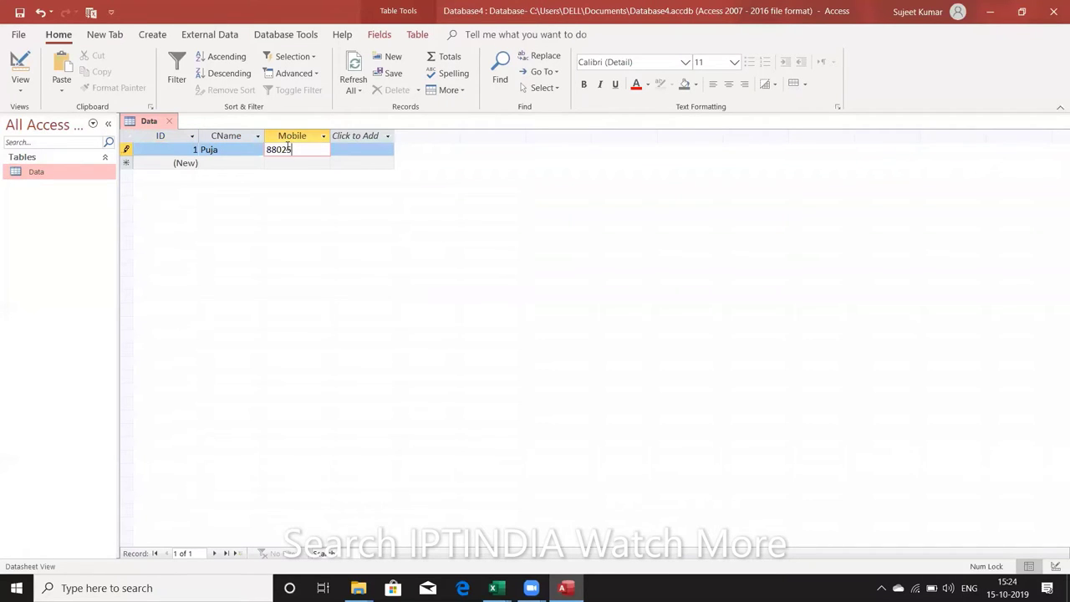
key(Return)
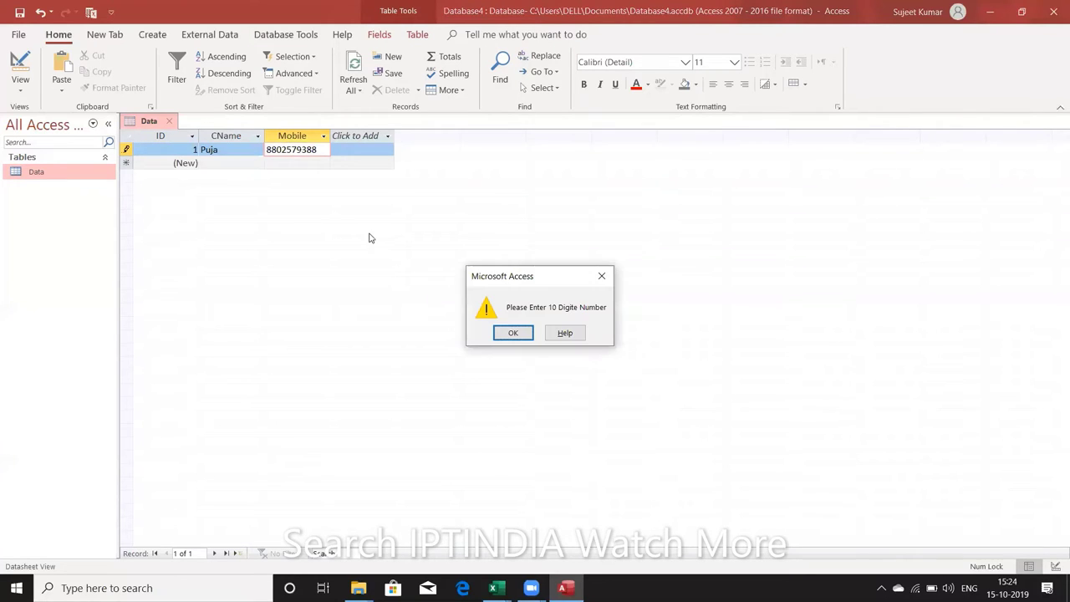
click(513, 333)
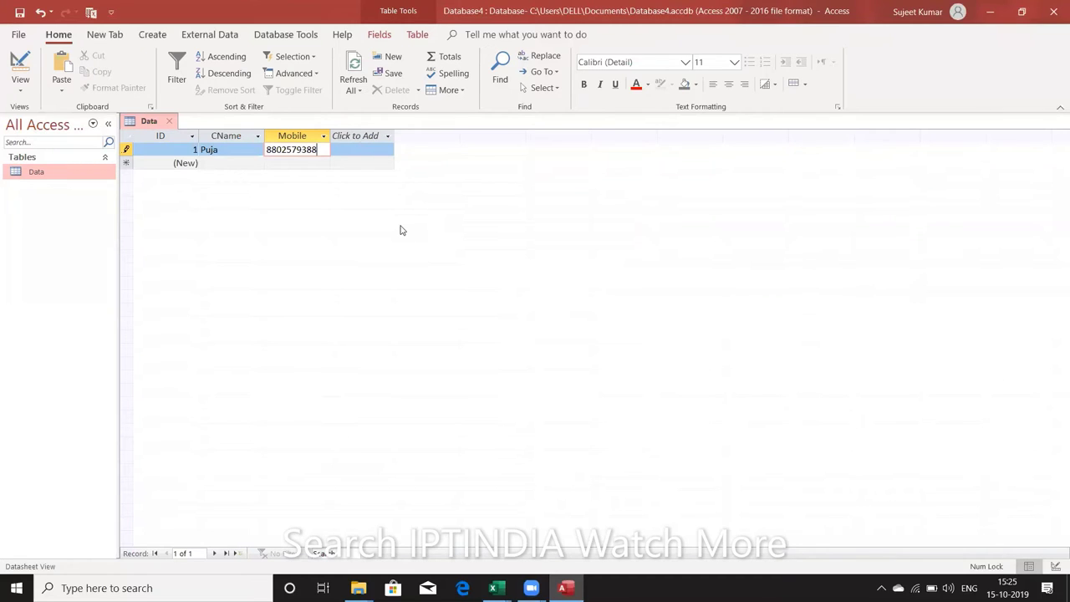
Retry the Mobile entry with shortened numbers, dismissing each validation warning.
key(BackSpace)
key(Tab)
key(Return)
key(BackSpace)
key(Tab)
key(Return)
text(8)
key(BackSpace)
key(BackSpace)
key(BackSpace)
key(BackSpace)
Enter the number with a +91 prefix, discard the rejected entry, and close the table.
key(Return)
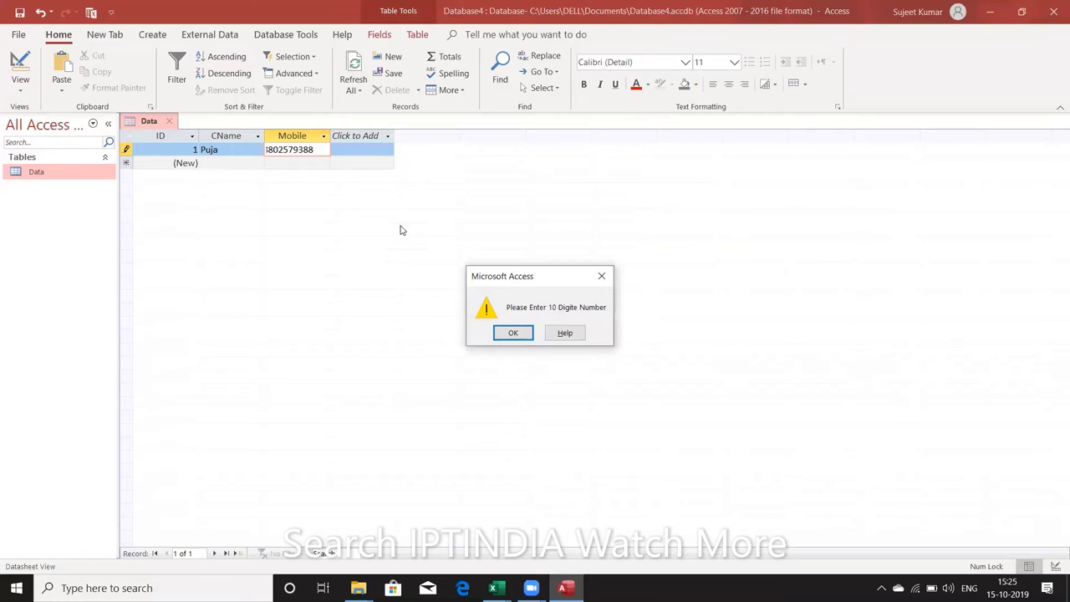
key(Escape)
key(Escape)
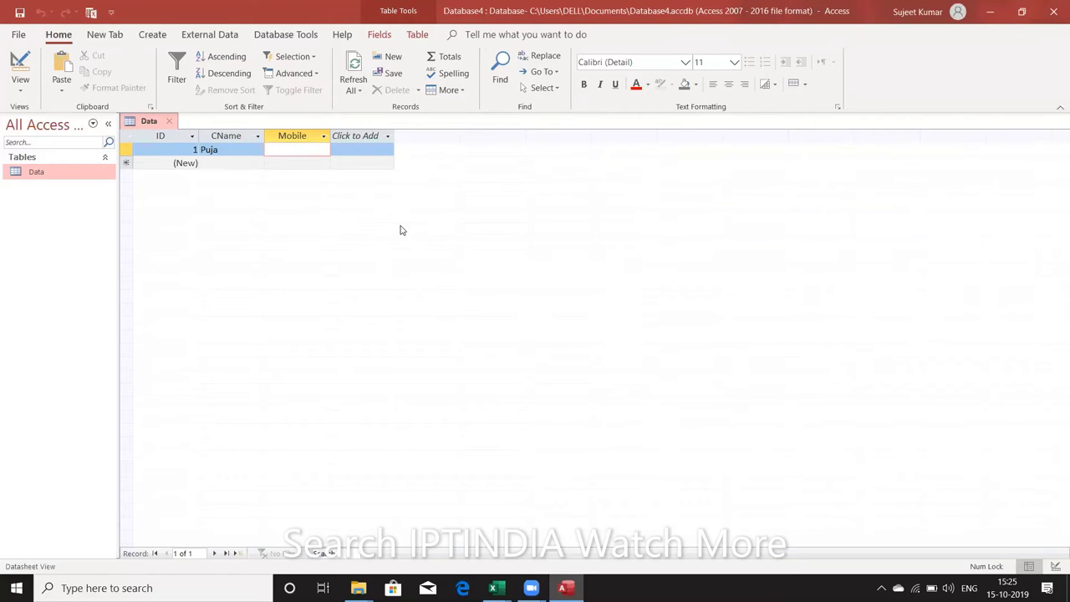
click(169, 121)
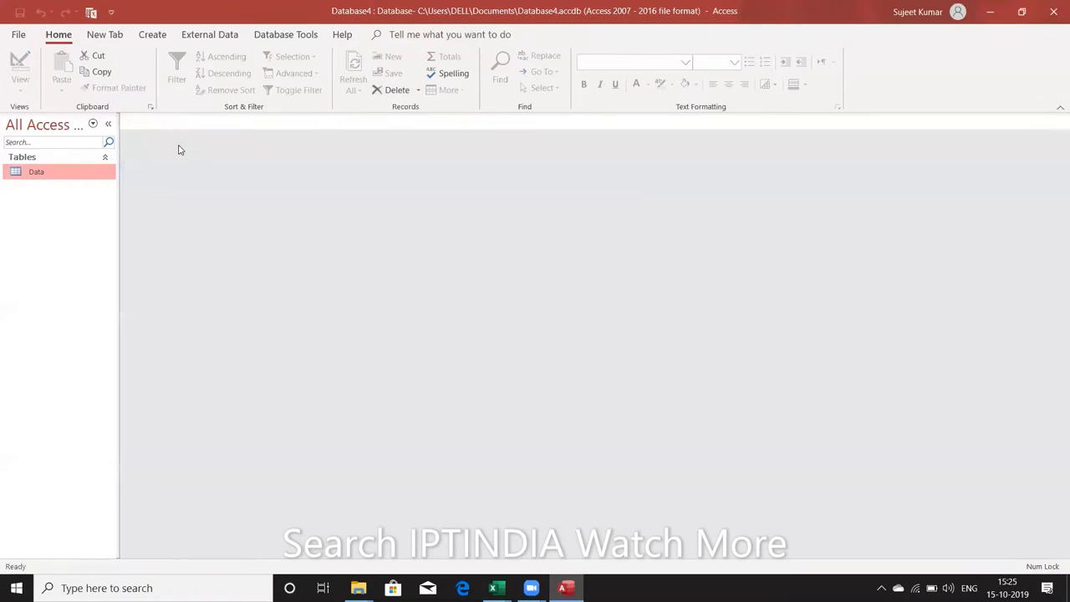
Delete the Mobile field's validation rule, keeping Field Size 13 and Format "+91"@, and save the design.
right_click(74, 173)
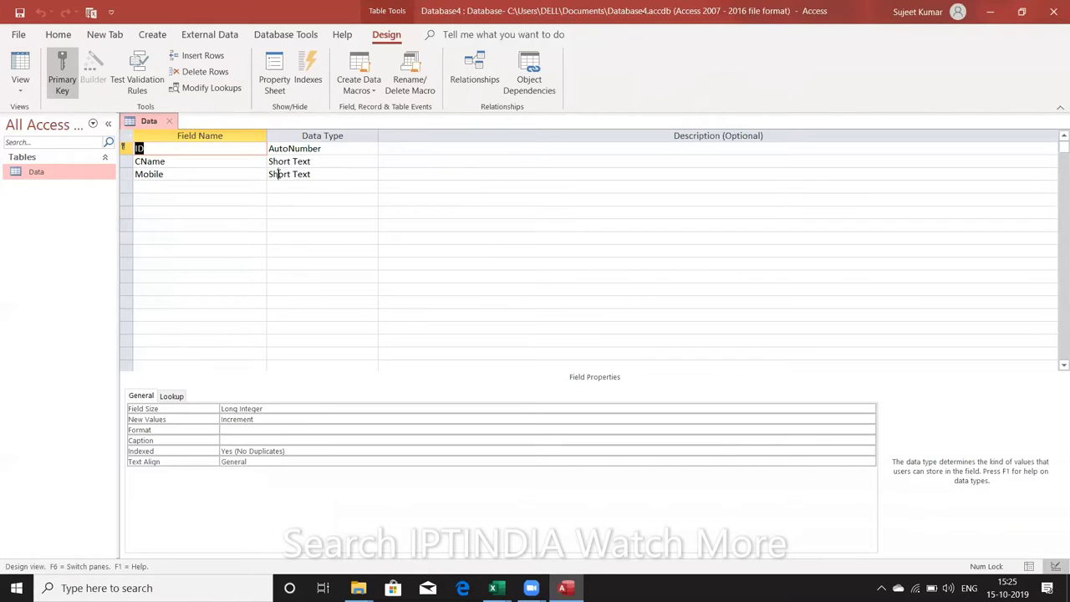
click(279, 173)
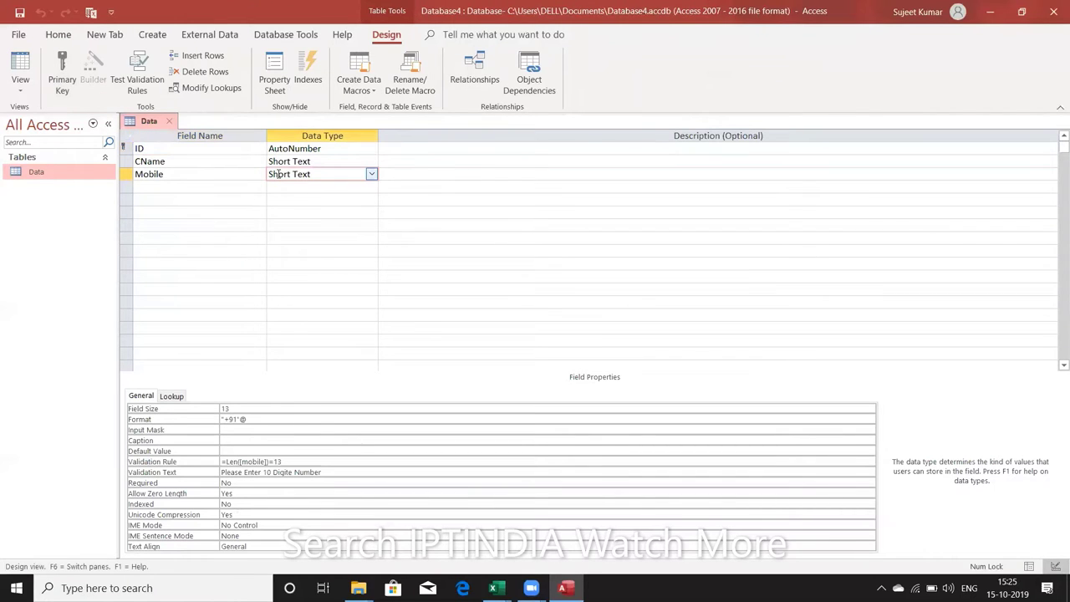
click(288, 460)
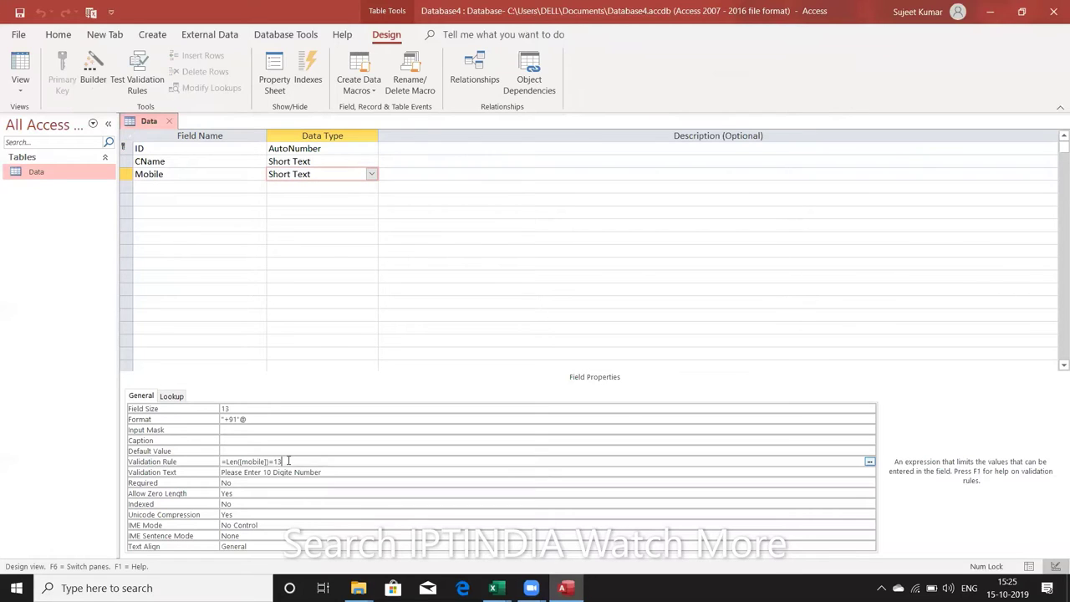
key(BackSpace)
key(BackSpace)
key(BackSpace)
key(BackSpace)
key(BackSpace)
key(BackSpace)
click(281, 354)
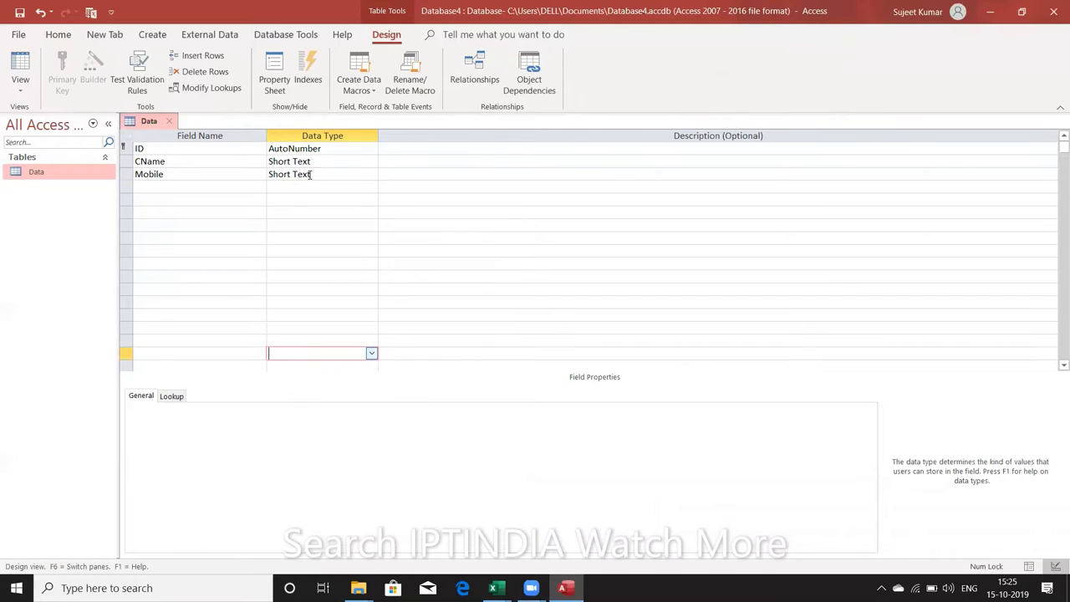
click(310, 174)
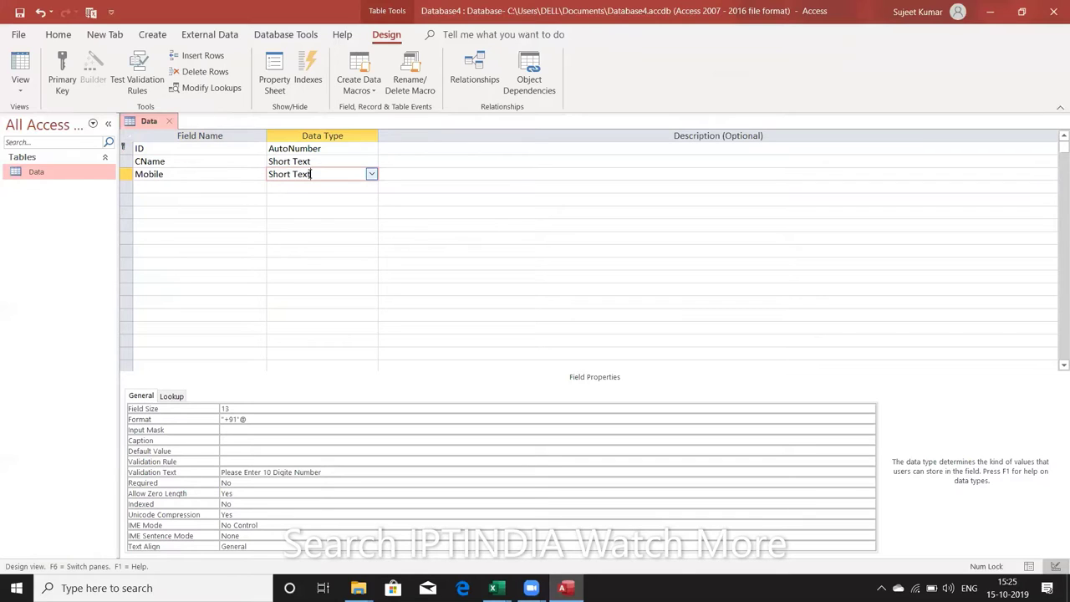
click(169, 122)
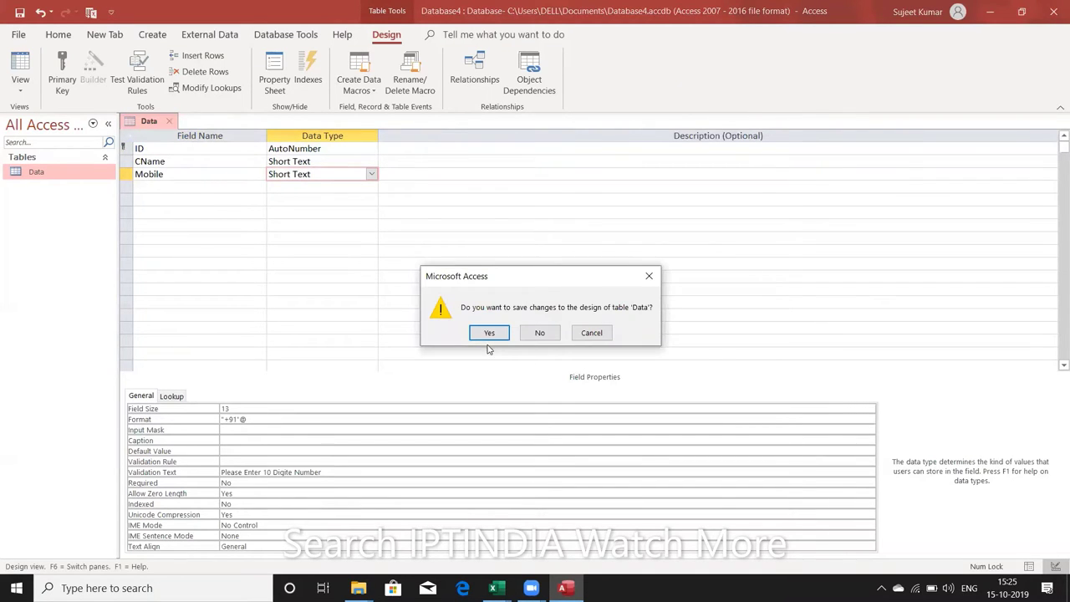
click(489, 335)
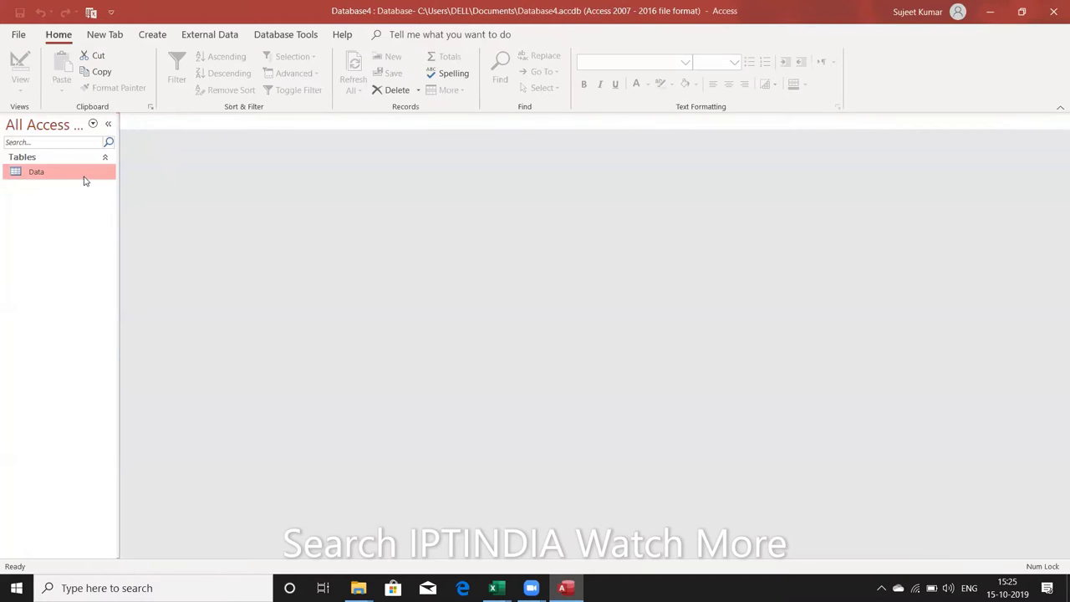
double_click(83, 180)
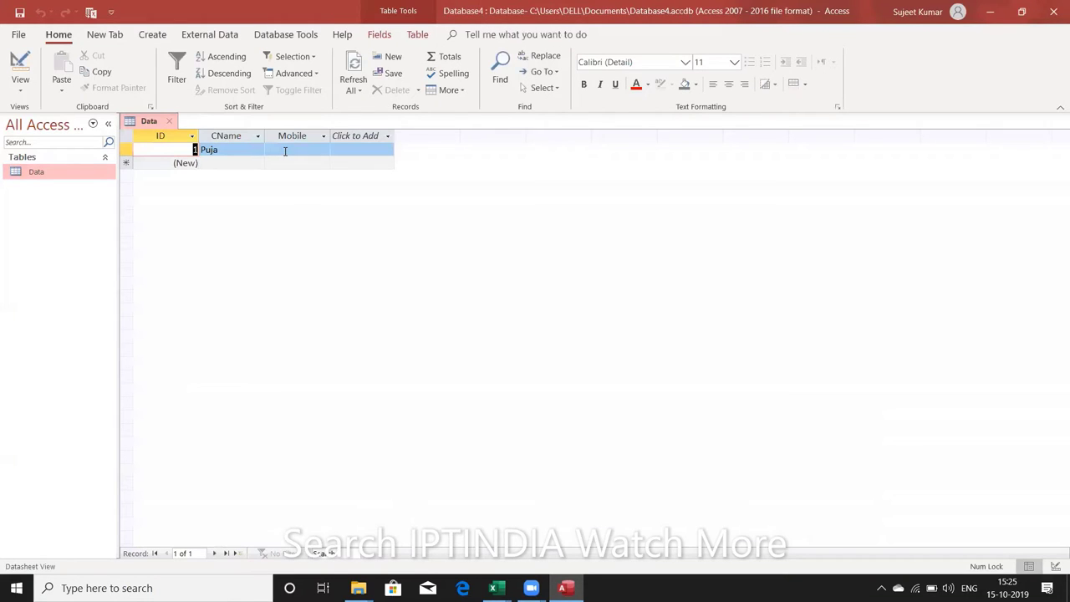
Enter a mobile number in record 1's Mobile cell, widen the Mobile column, and close the table.
click(285, 151)
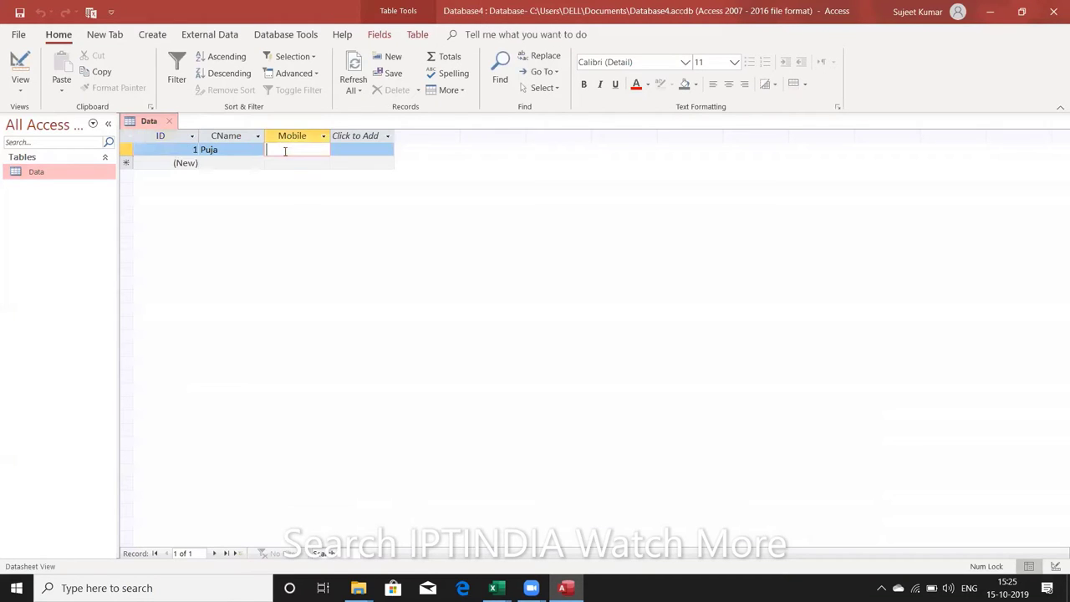
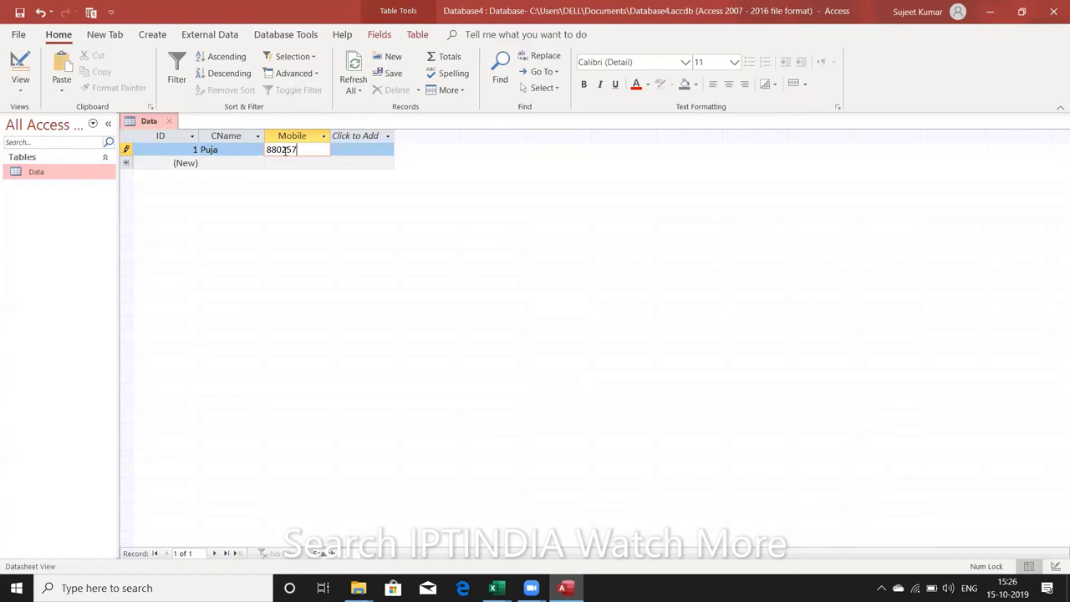
key(Tab)
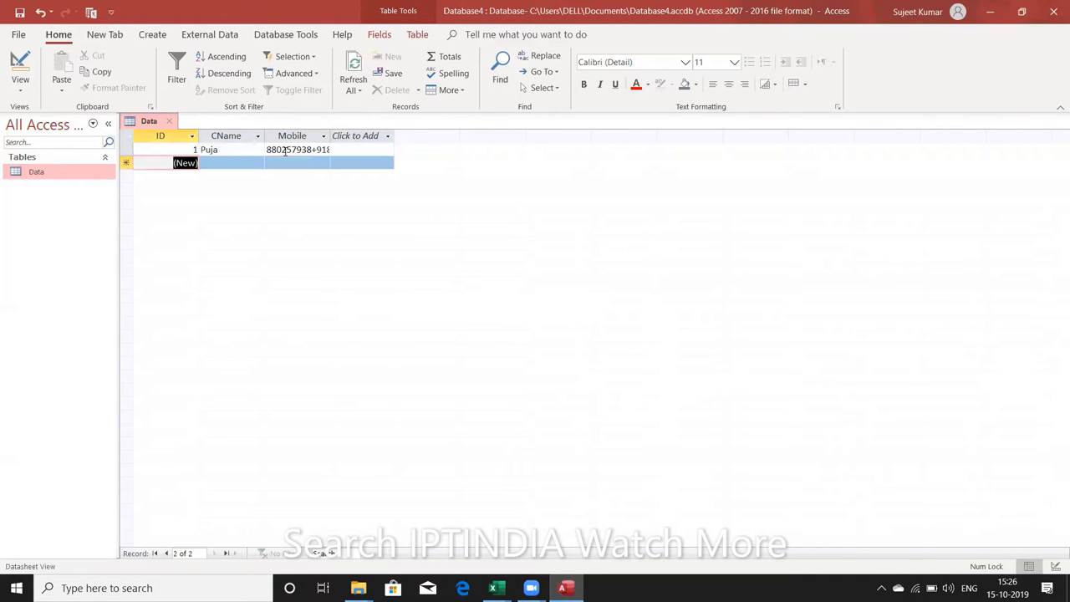
key(Up)
click(291, 150)
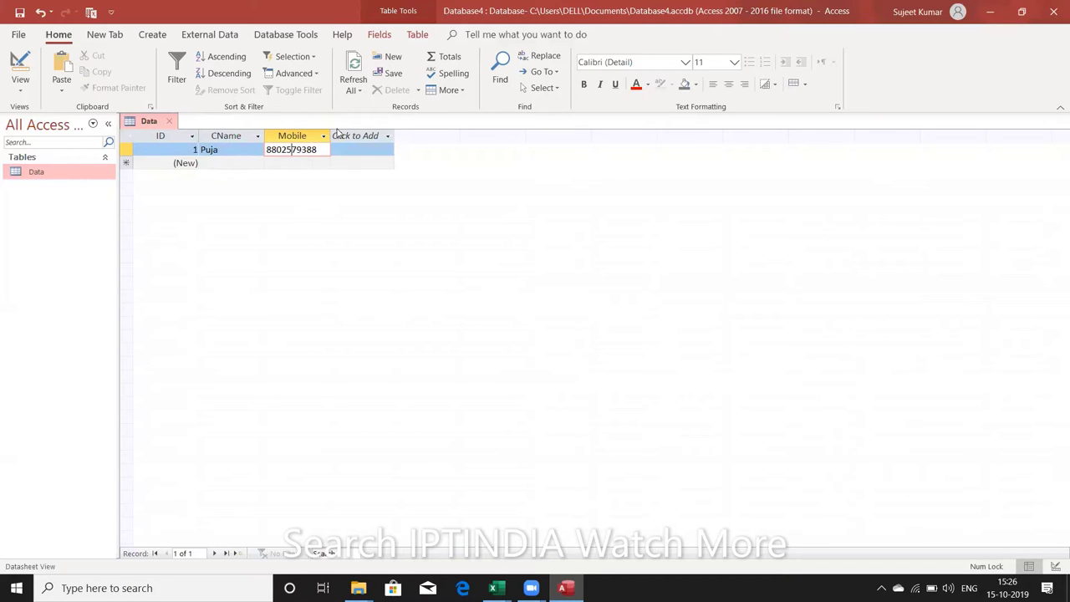
key(Down)
drag(331, 134, 403, 134)
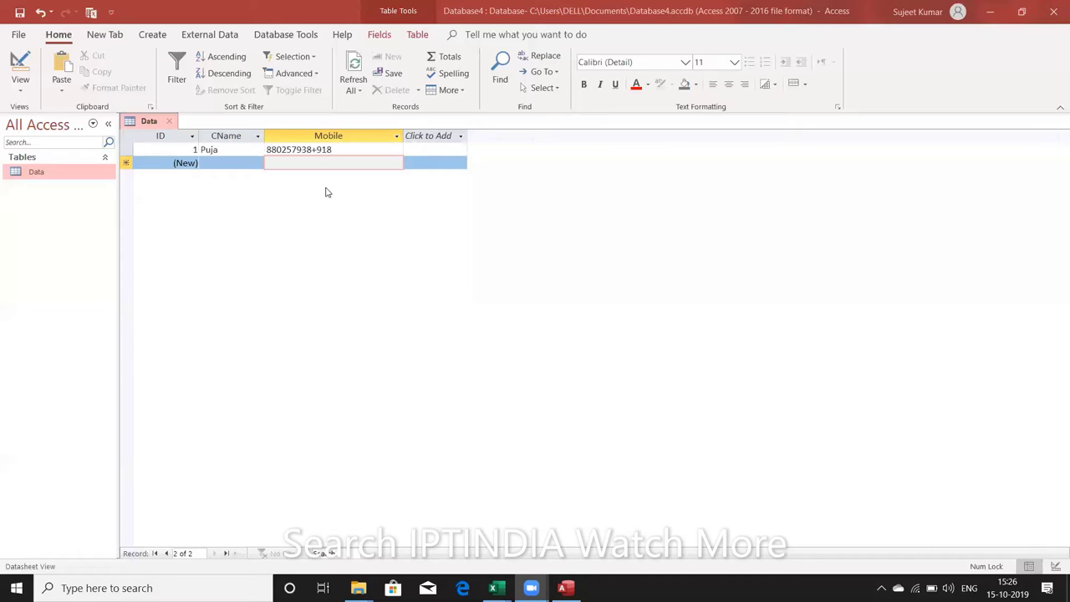
key(ctrl+w)
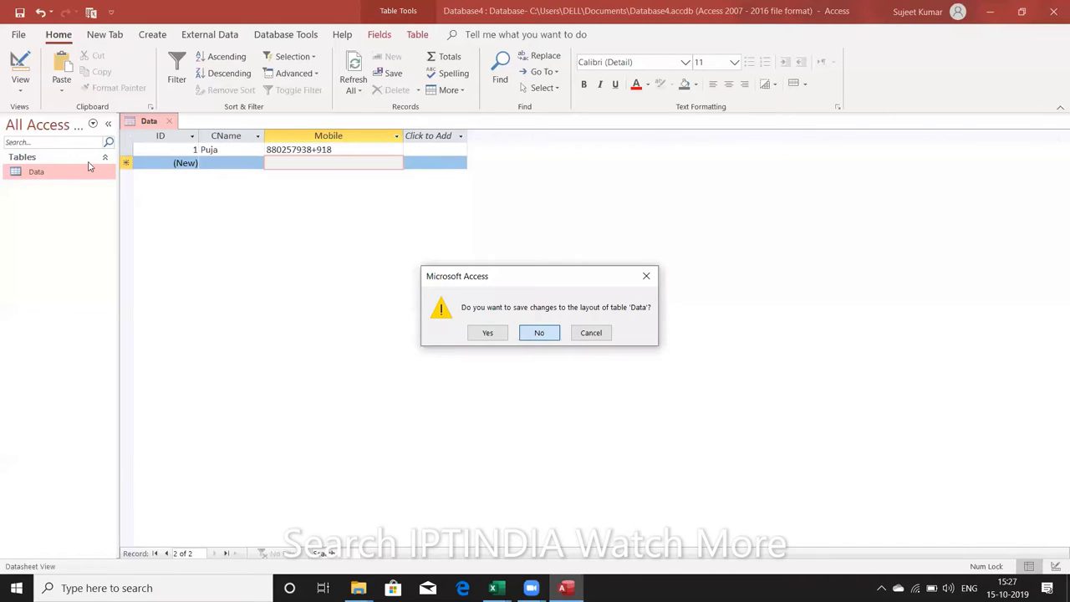
Discard the layout change, then extend Mobile's Format to "+91"@@@@@@@@@@ and save the design.
key(Return)
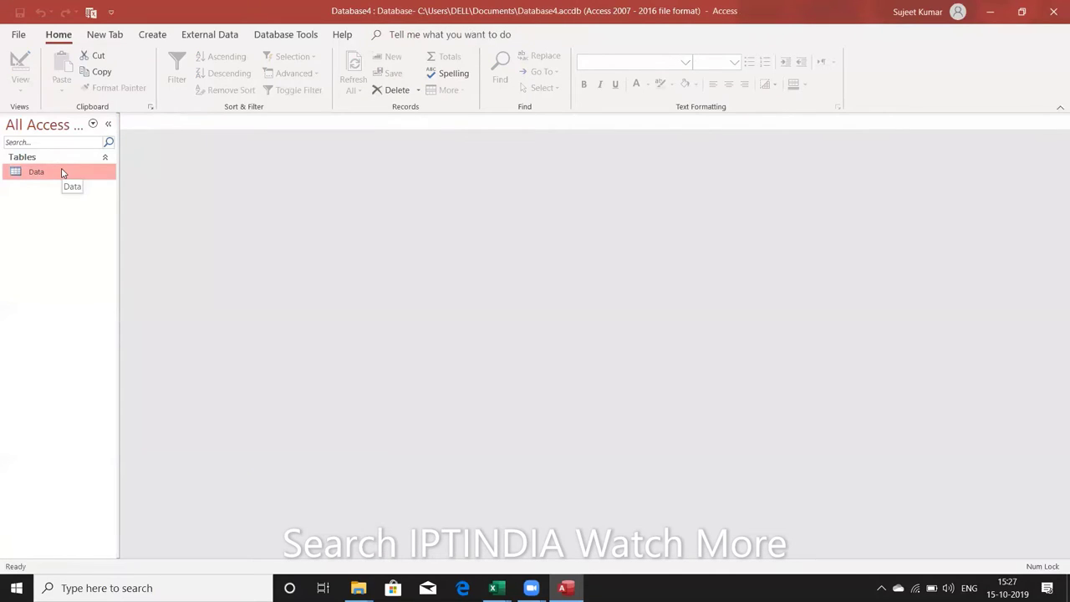
right_click(61, 172)
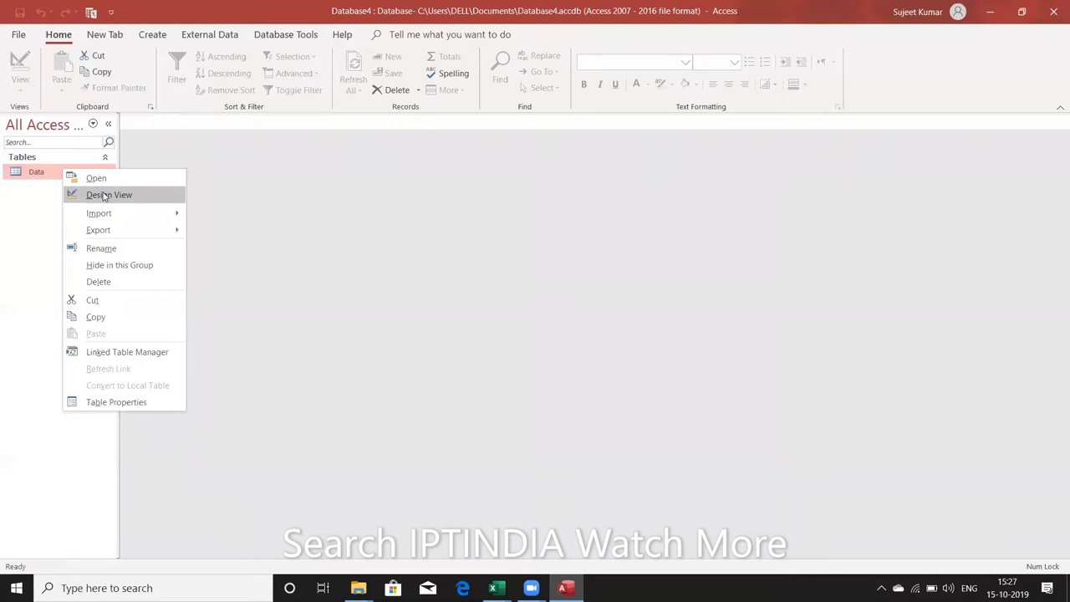
click(104, 195)
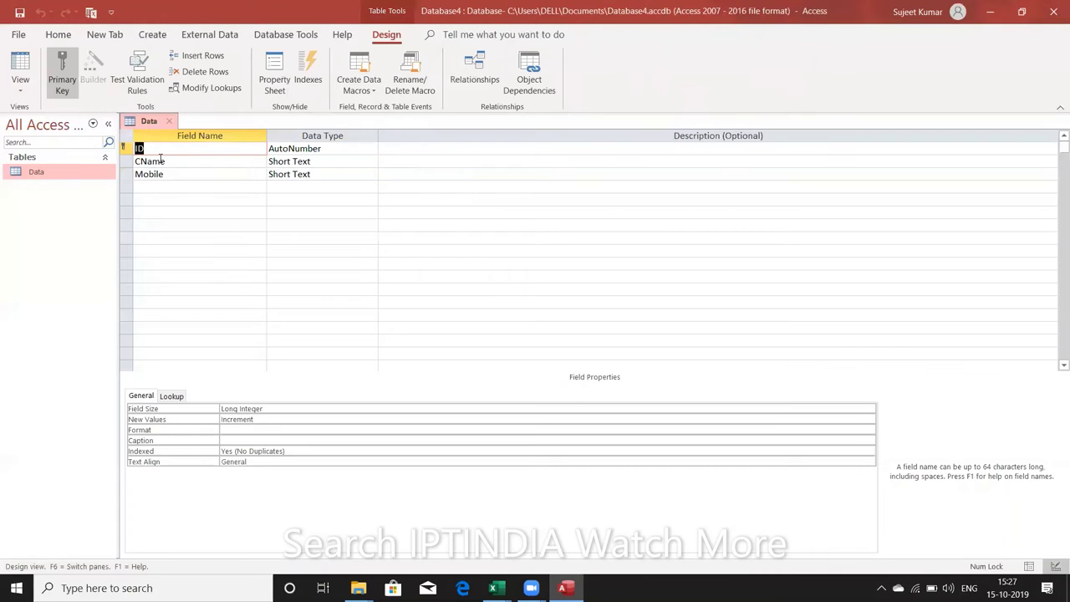
click(285, 173)
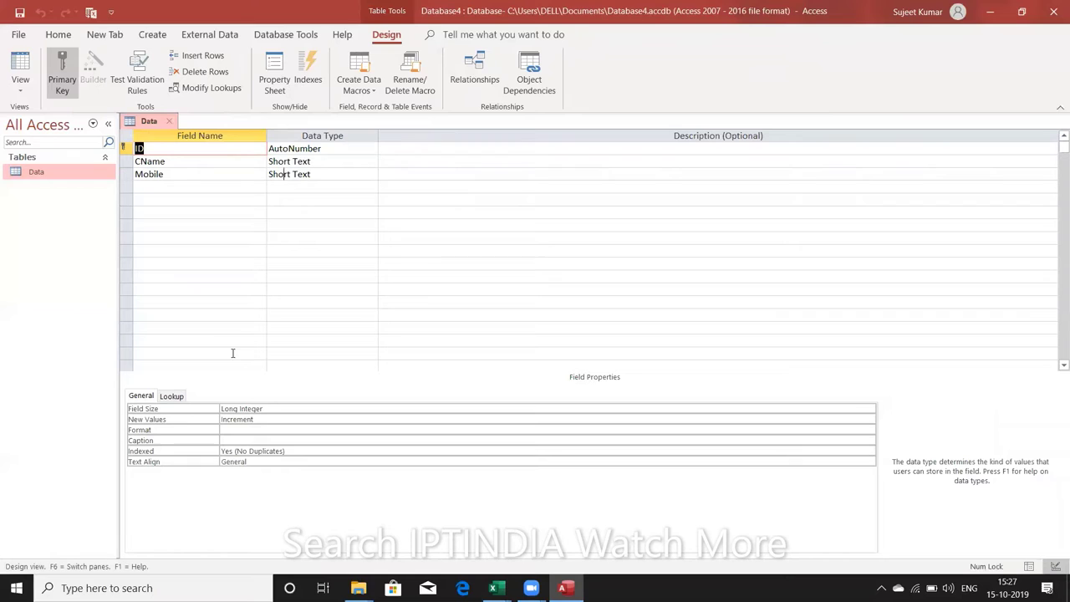
click(264, 422)
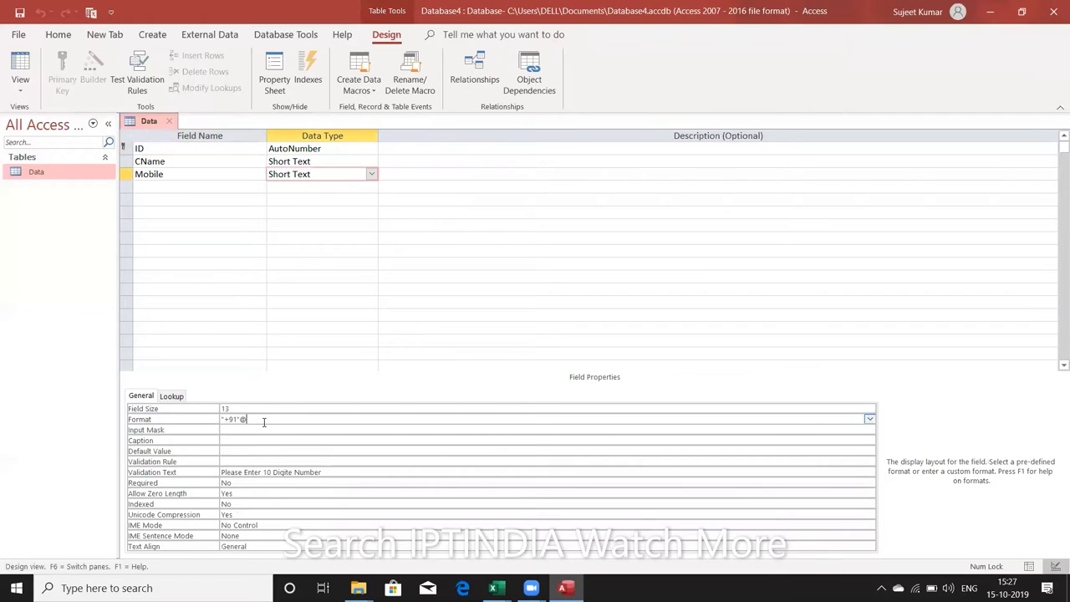
text(@@@)
text(@@@@)
text(@@@)
click(170, 122)
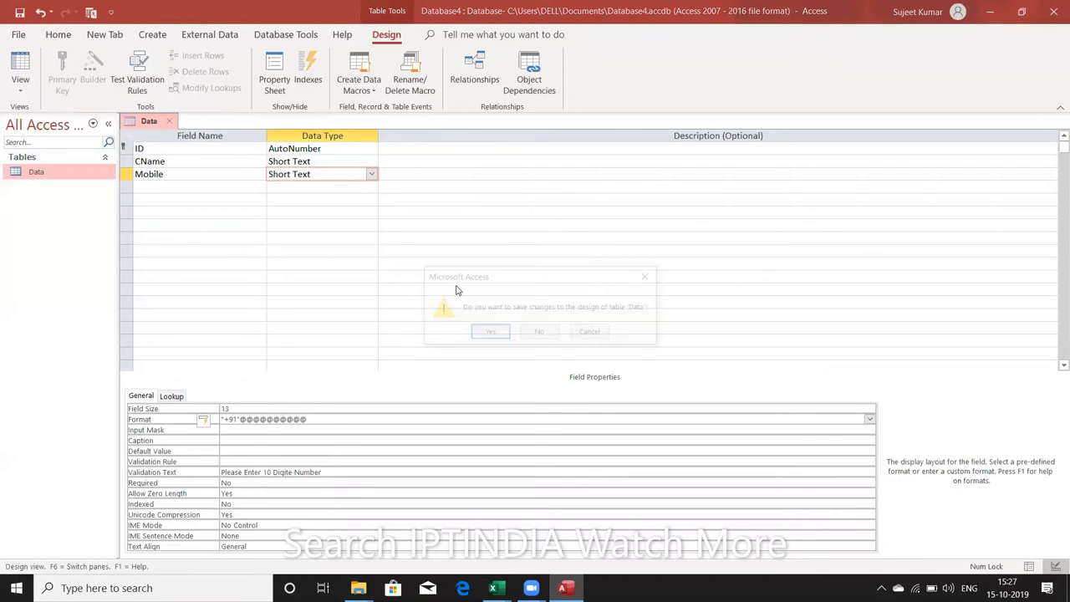
click(495, 336)
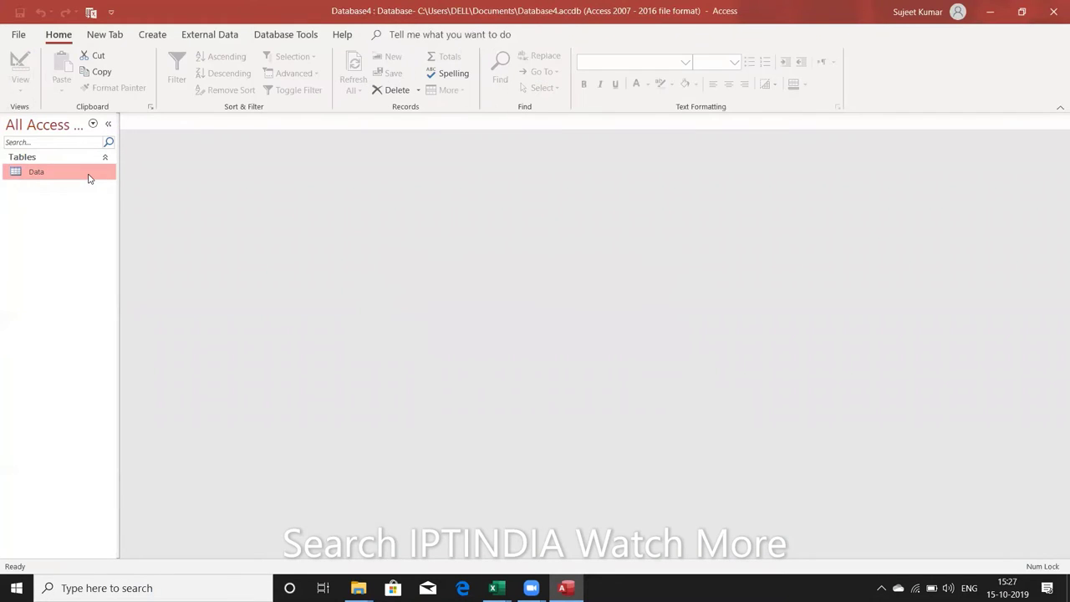
double_click(89, 176)
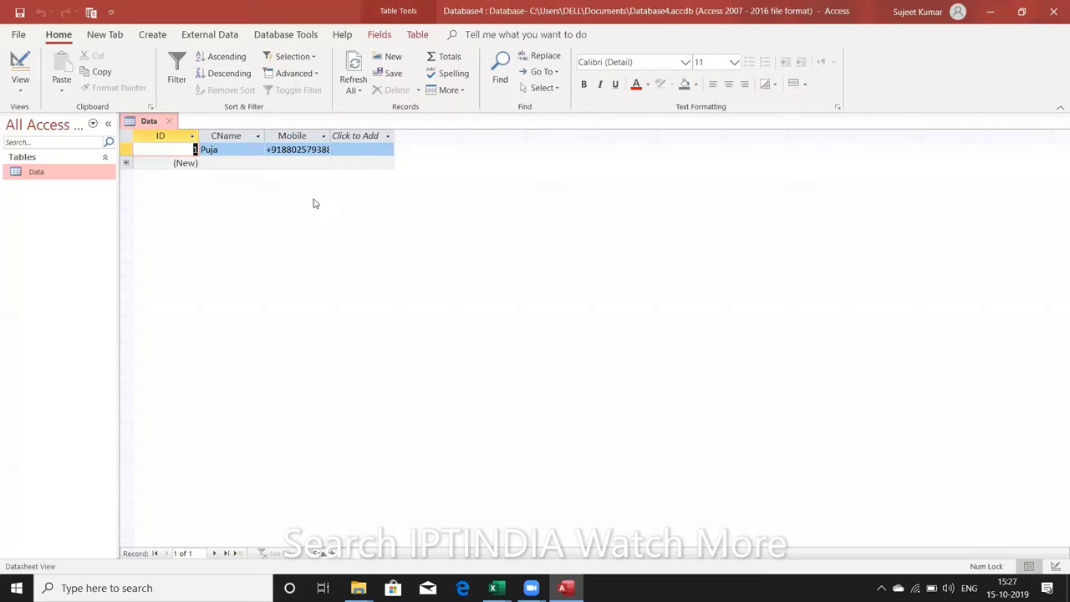
Check that record 1's mobile number now shows the +91 prefix, then close without saving the layout.
key(Tab)
key(Tab)
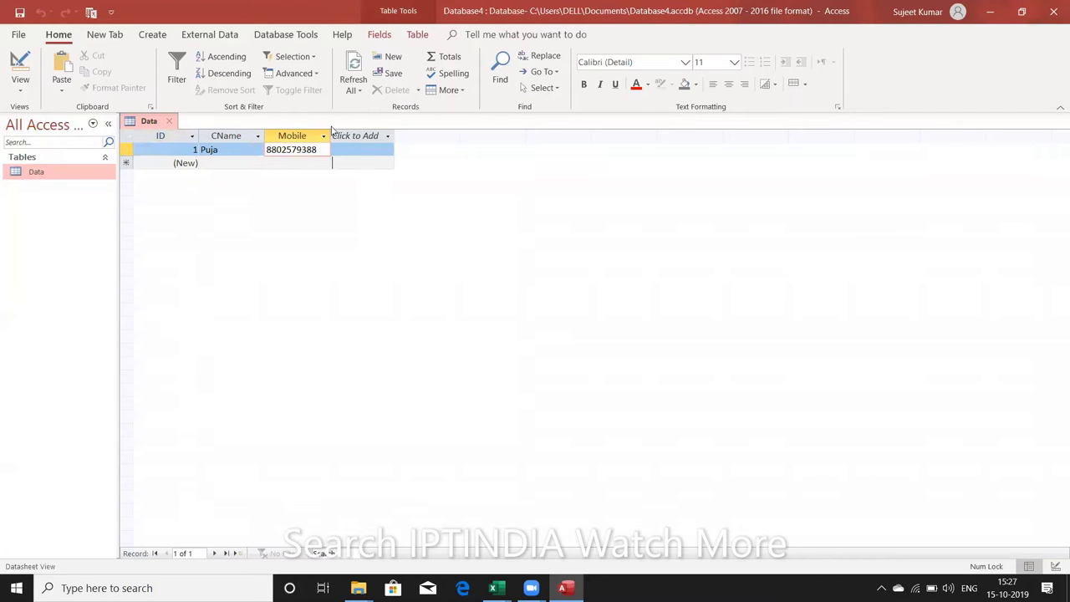
key(Tab)
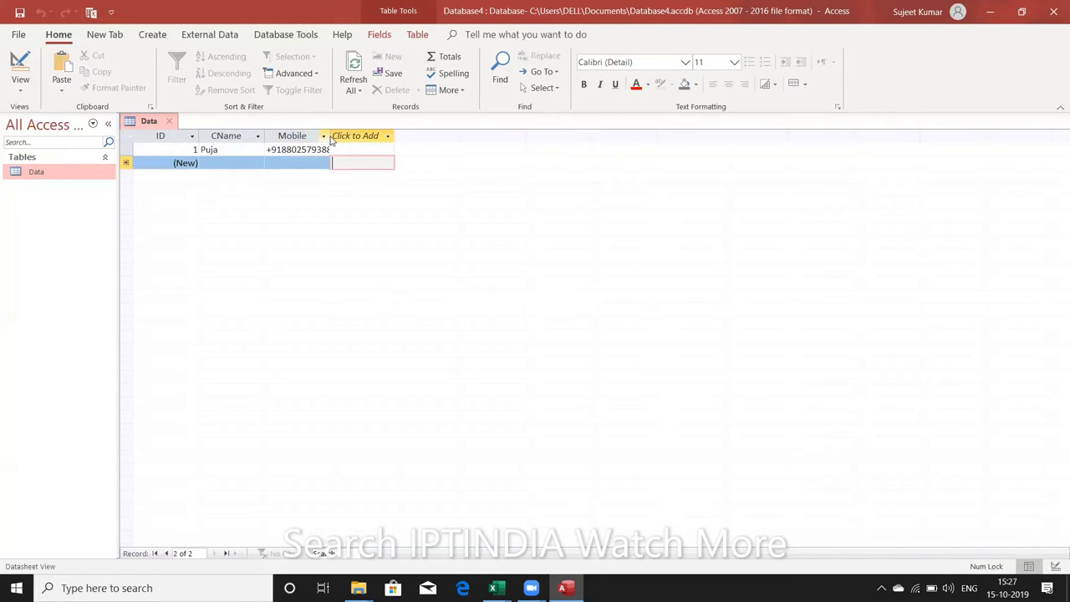
click(366, 144)
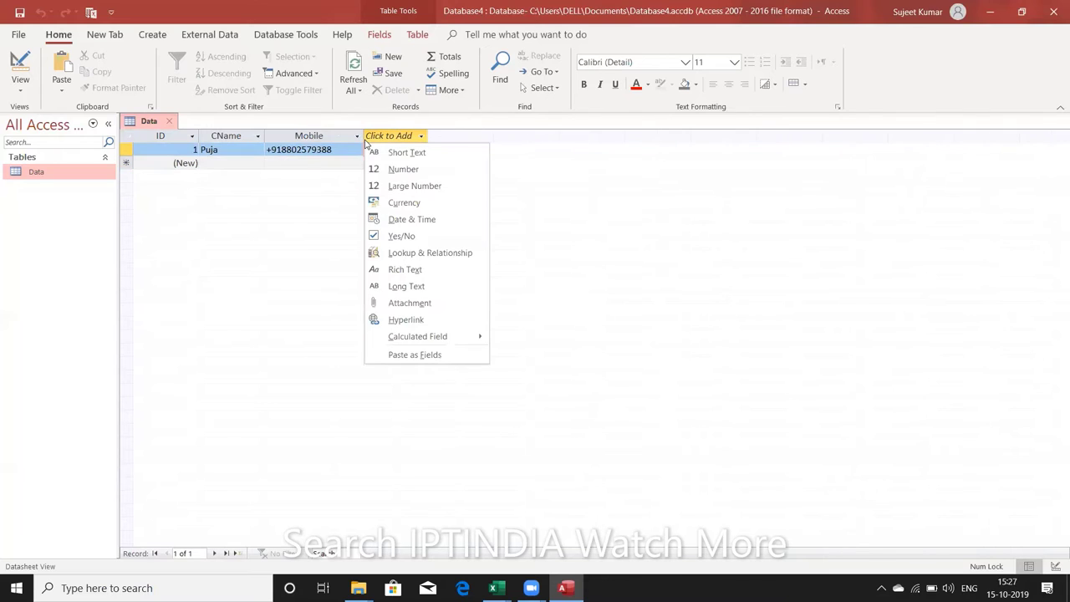
click(286, 177)
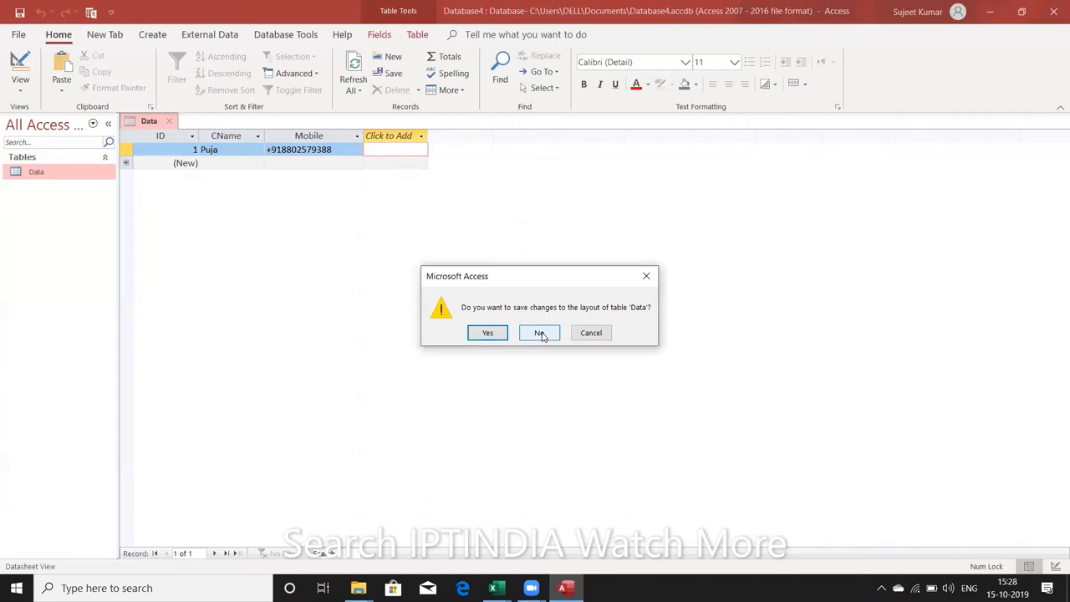
click(542, 334)
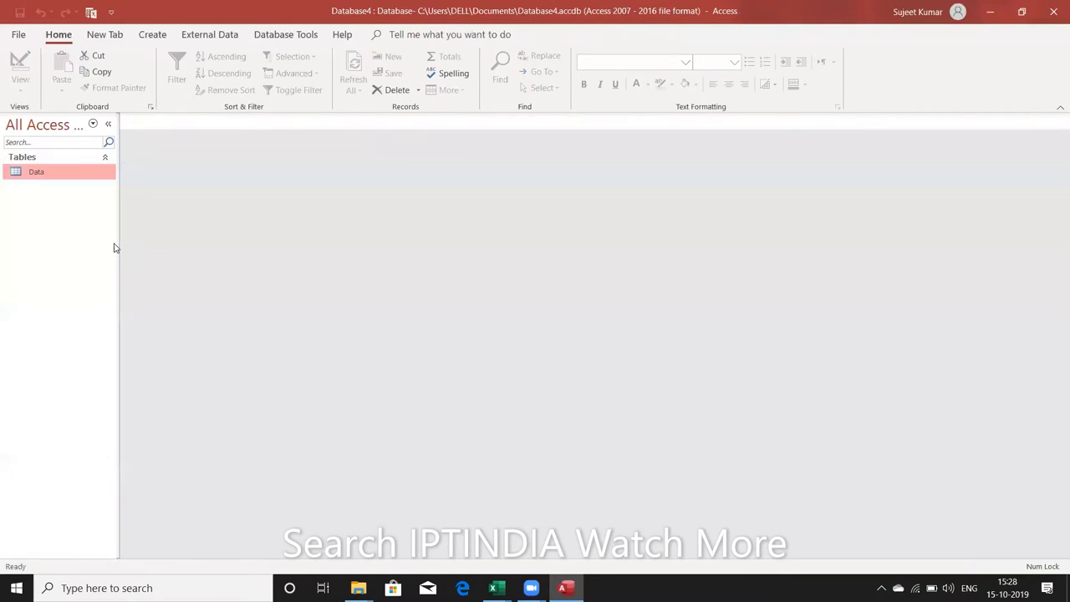
Add an Address field of type Long Text below Mobile and save the table design.
right_click(69, 179)
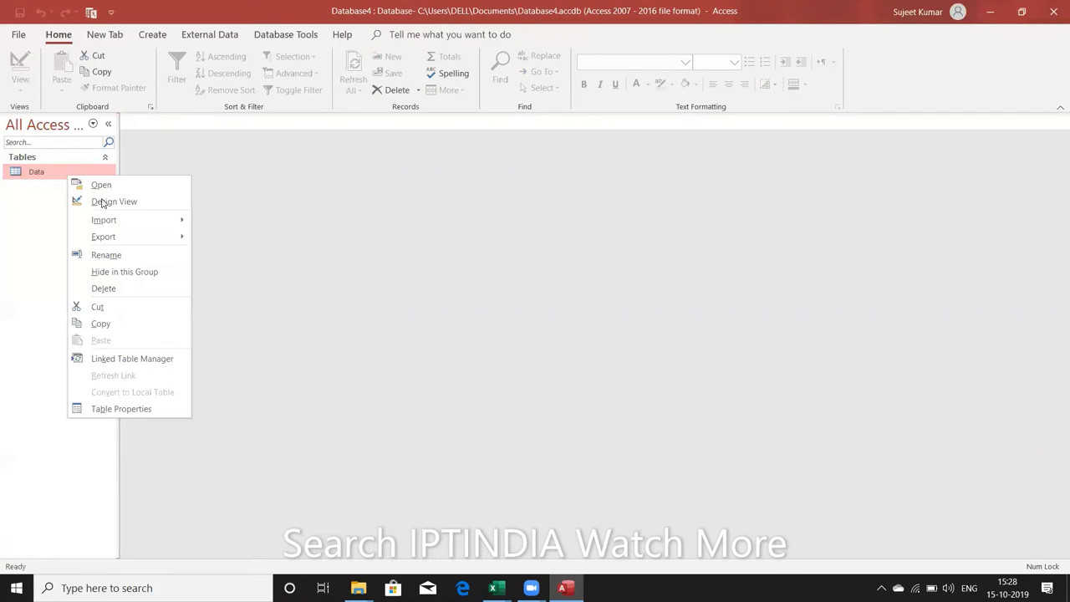
click(102, 203)
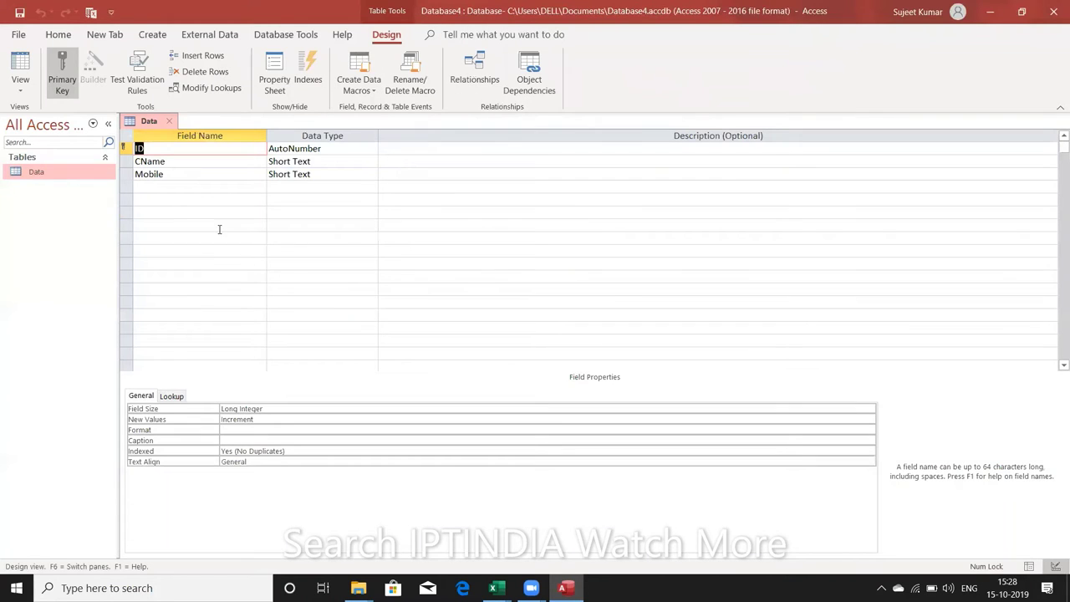
click(293, 174)
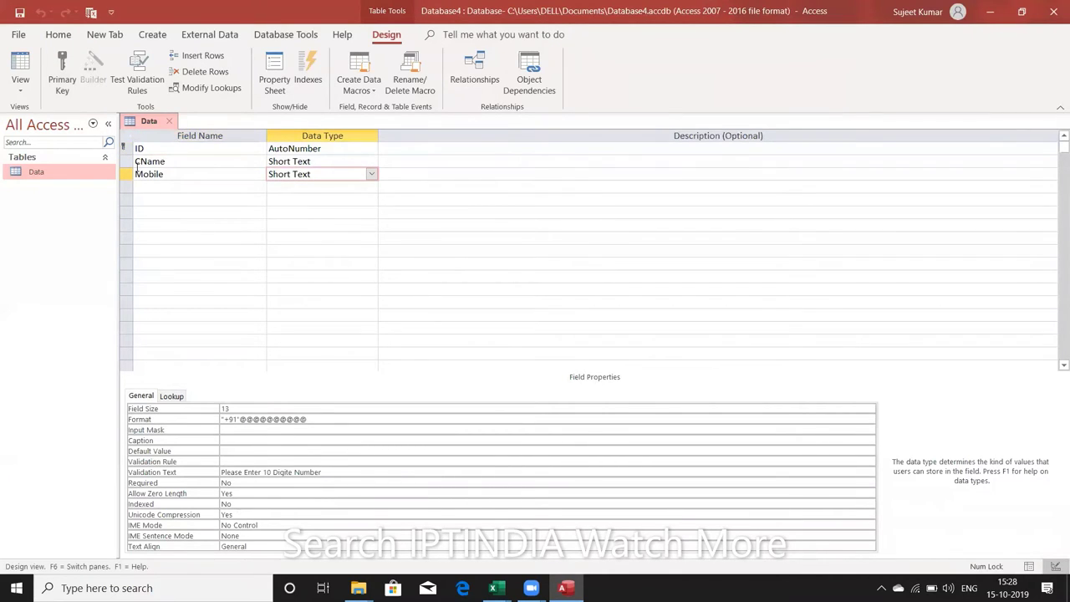
click(156, 192)
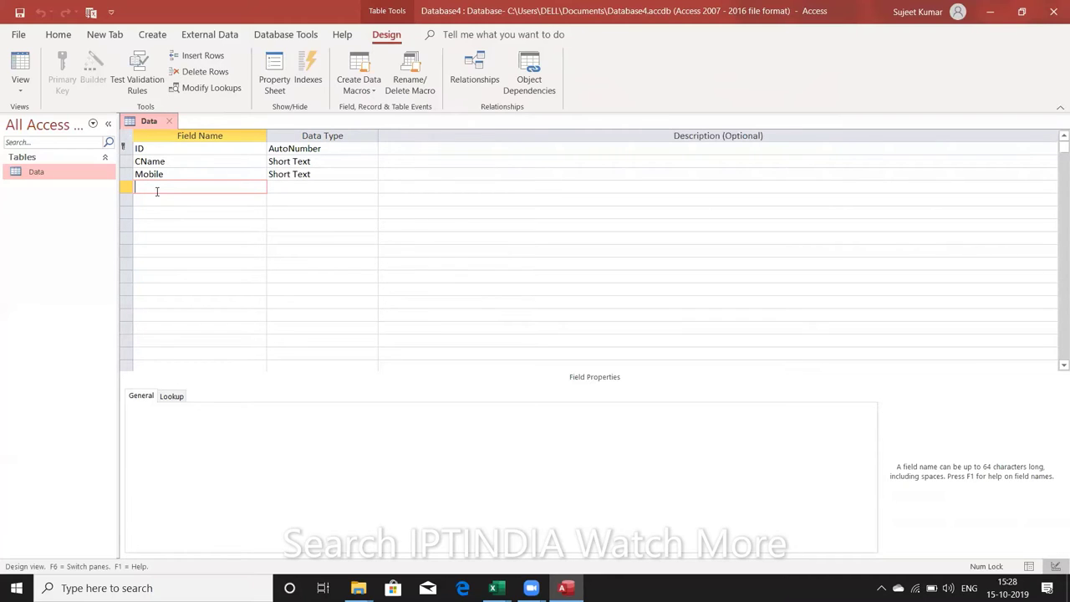
text(Add)
text(ress)
click(371, 190)
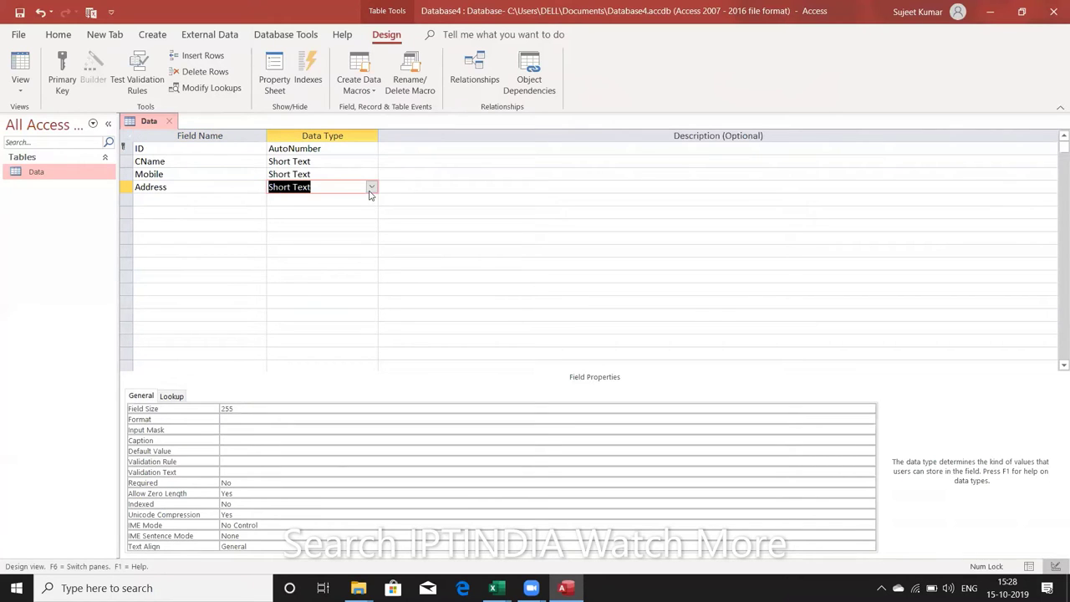
click(371, 192)
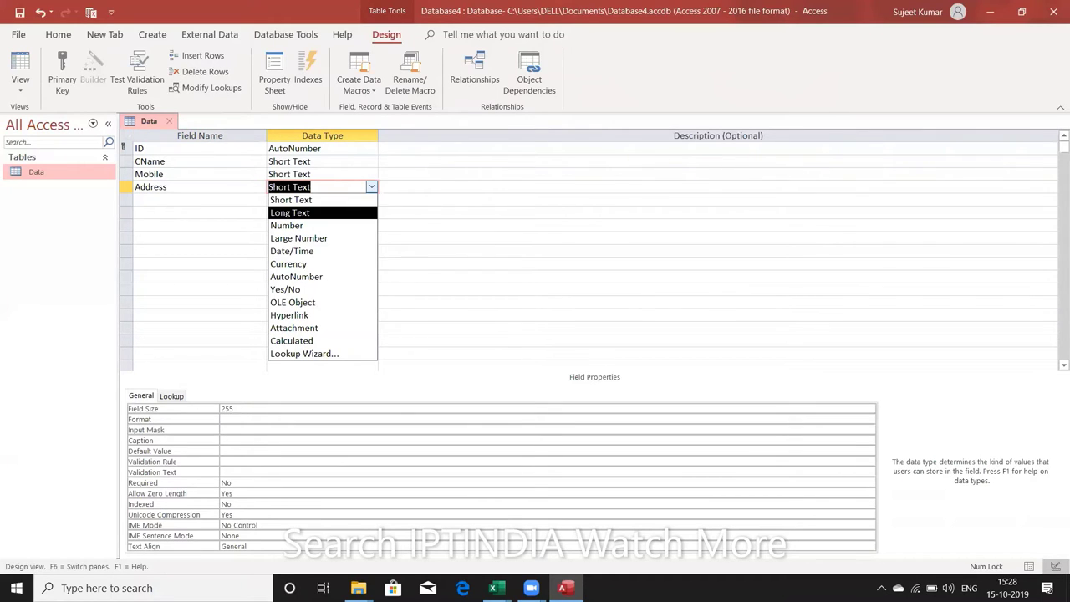
click(359, 211)
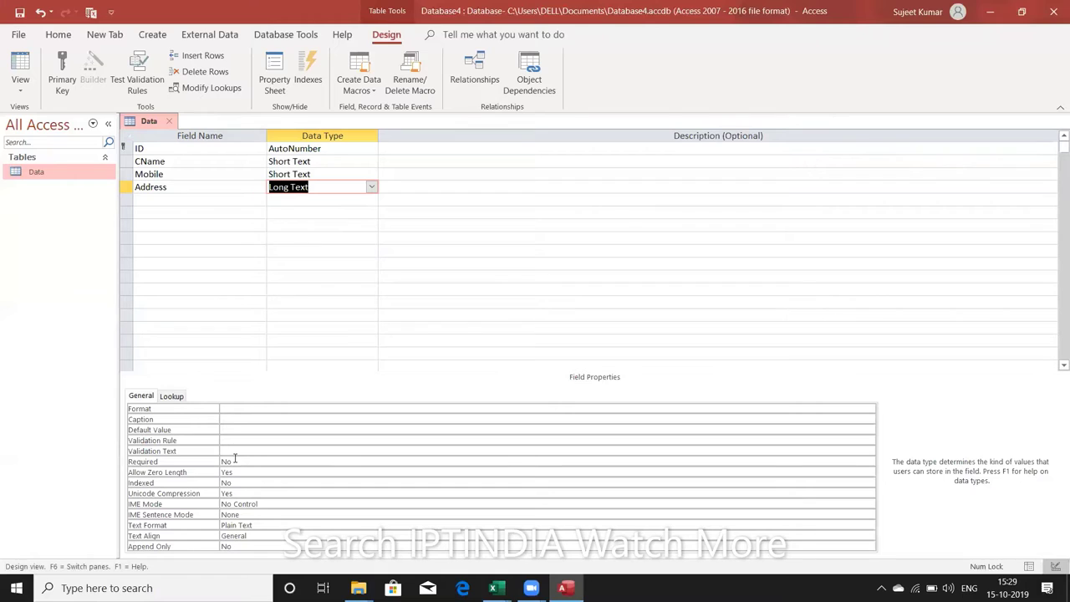
click(232, 547)
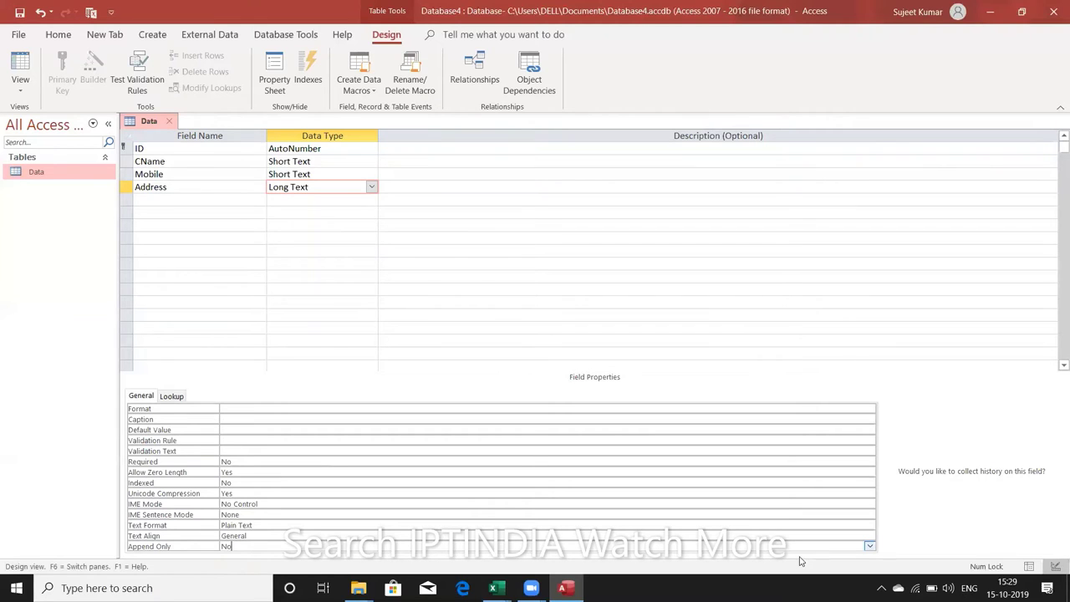
click(169, 121)
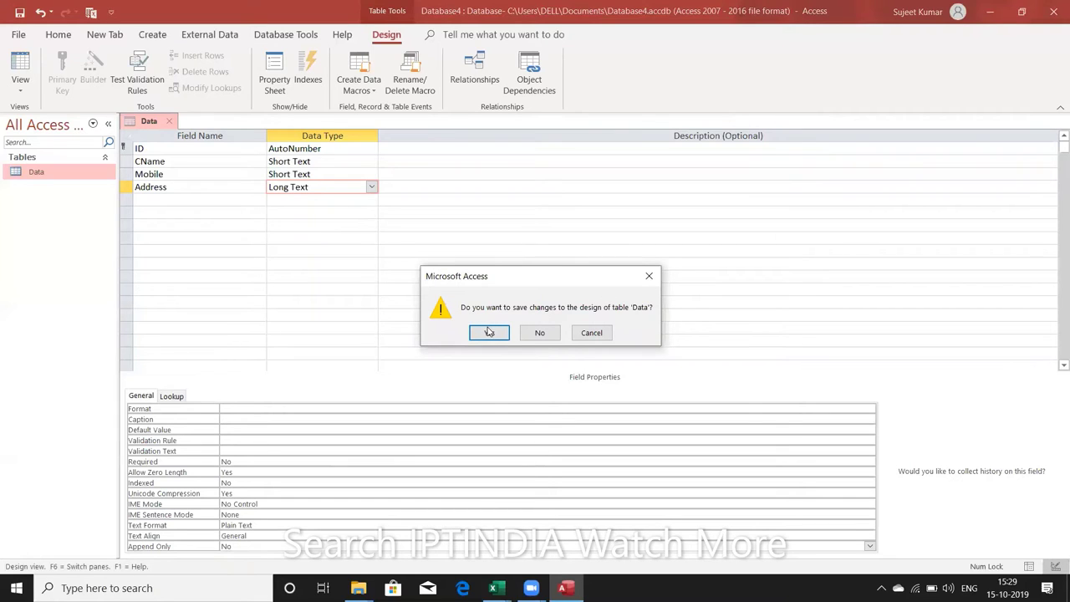
key(Return)
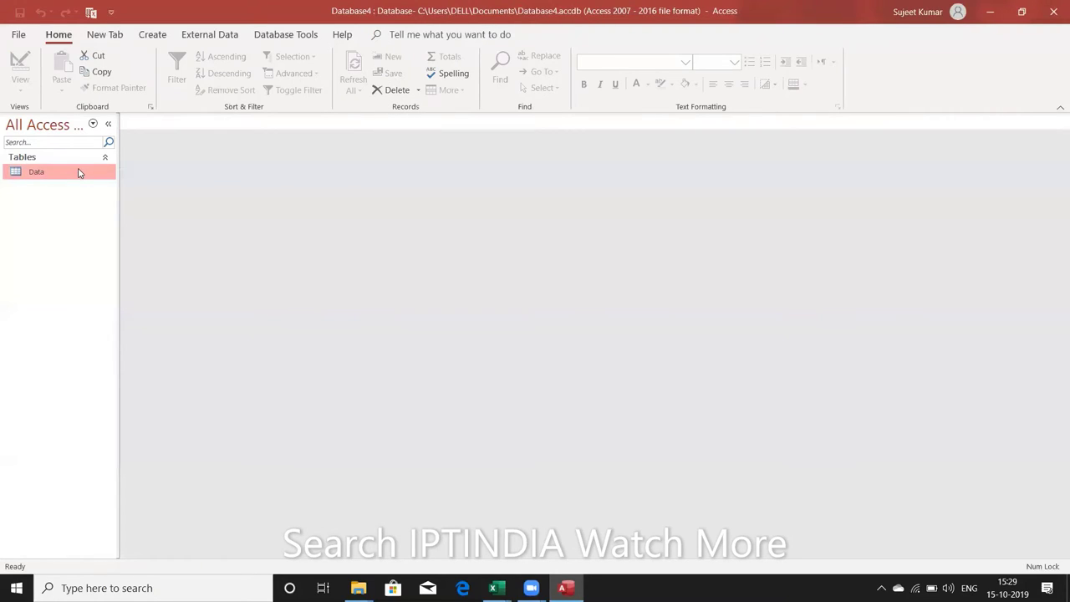
Enter a short sample address in record 1's Address cell and close the datasheet.
double_click(76, 179)
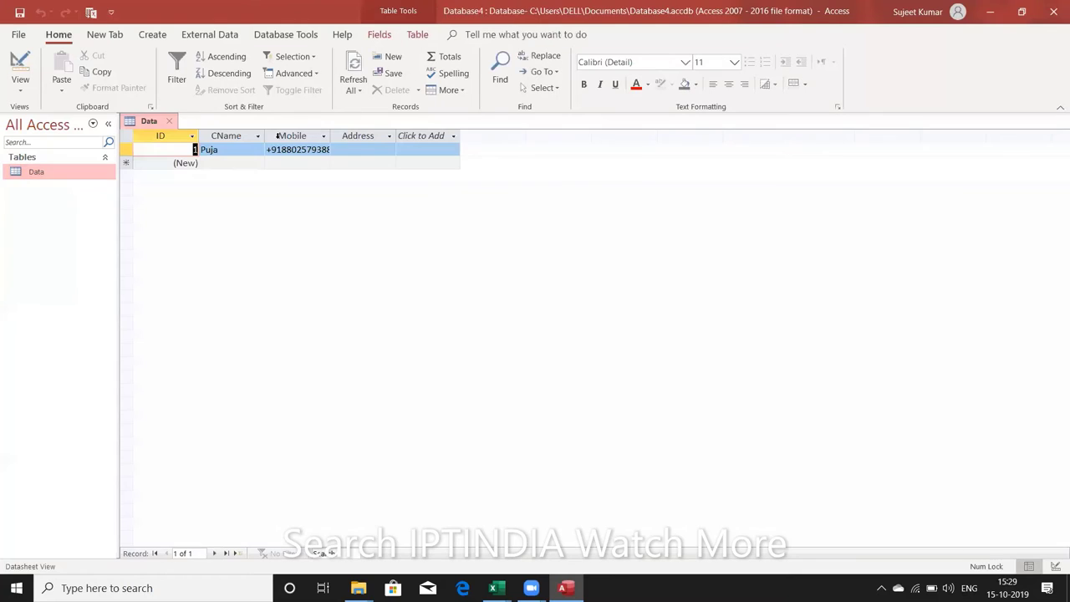
click(362, 149)
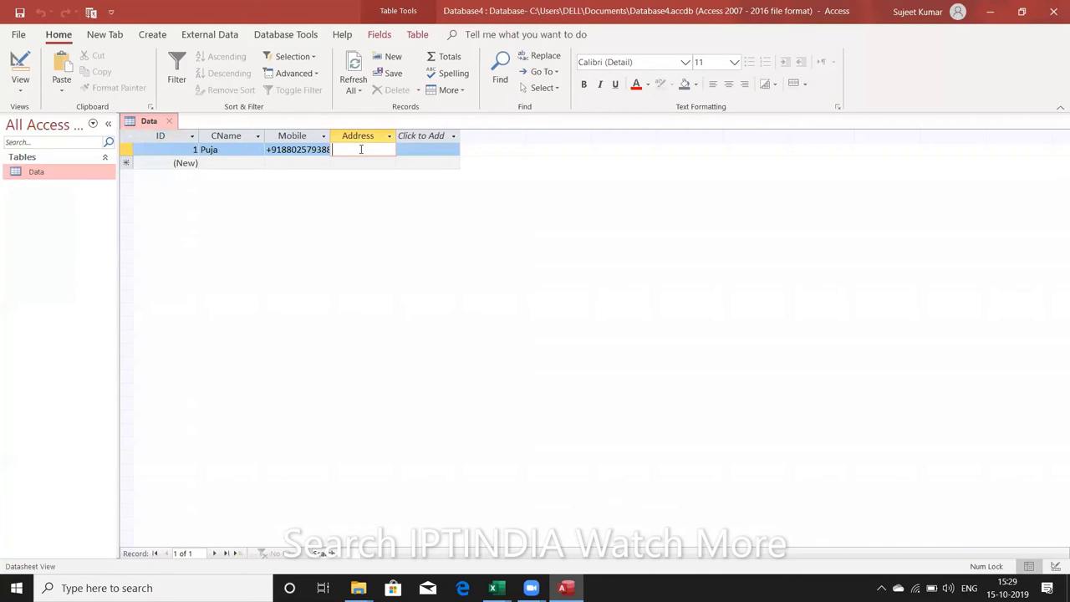
text(1/)
text(1)
key(BackSpace)
key(BackSpace)
text(01)
text(c)
text(D)
key(BackSpace)
key(BackSpace)
text(D)
key(Down)
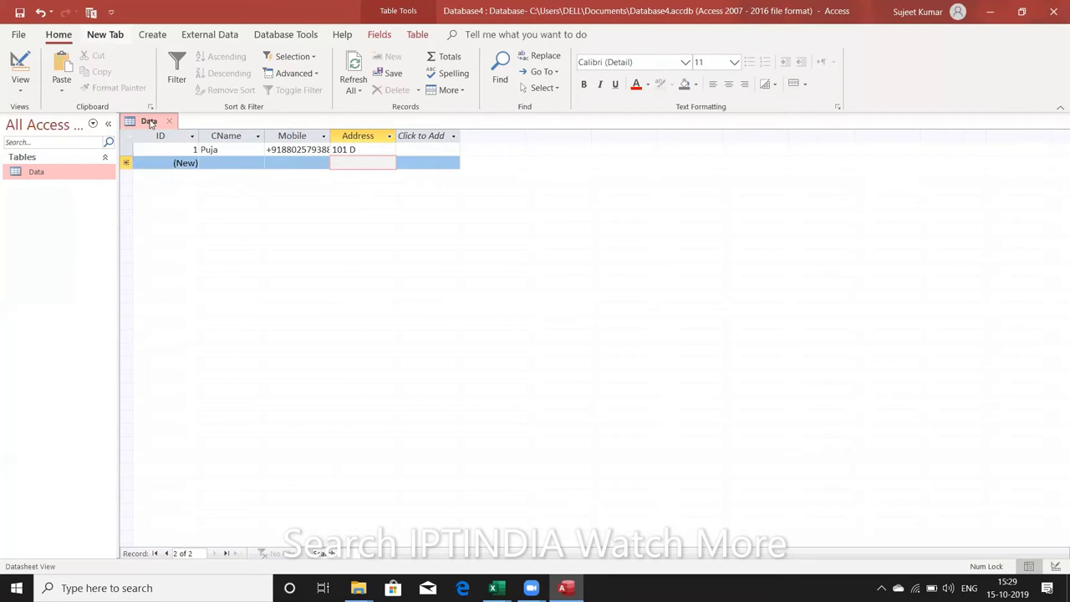
click(173, 121)
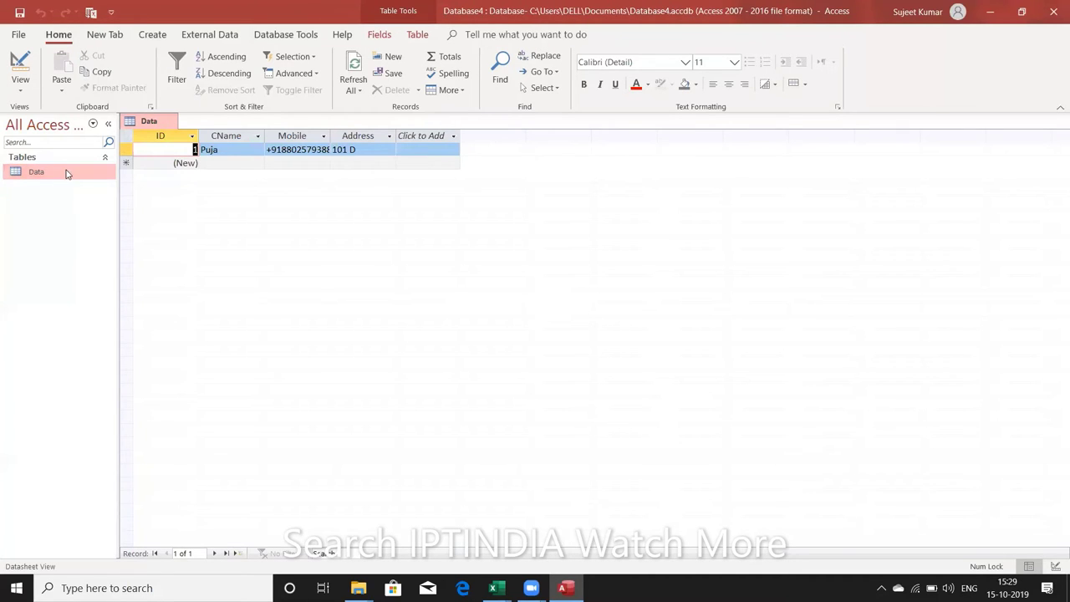
key(ctrl+w)
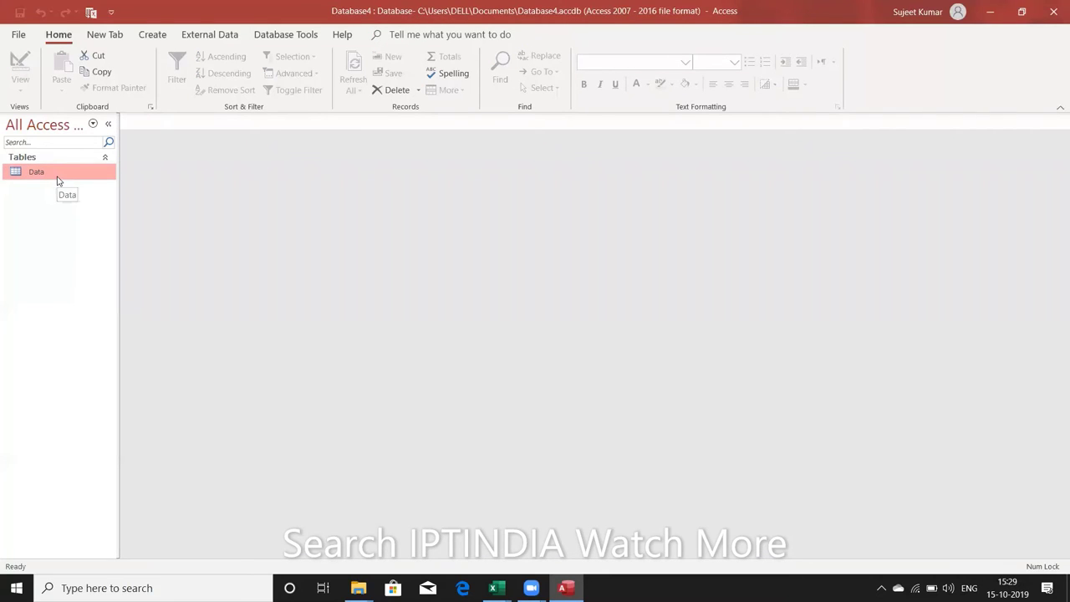
Set the Address field's Append Only property to Yes and save the Data table design.
right_click(57, 181)
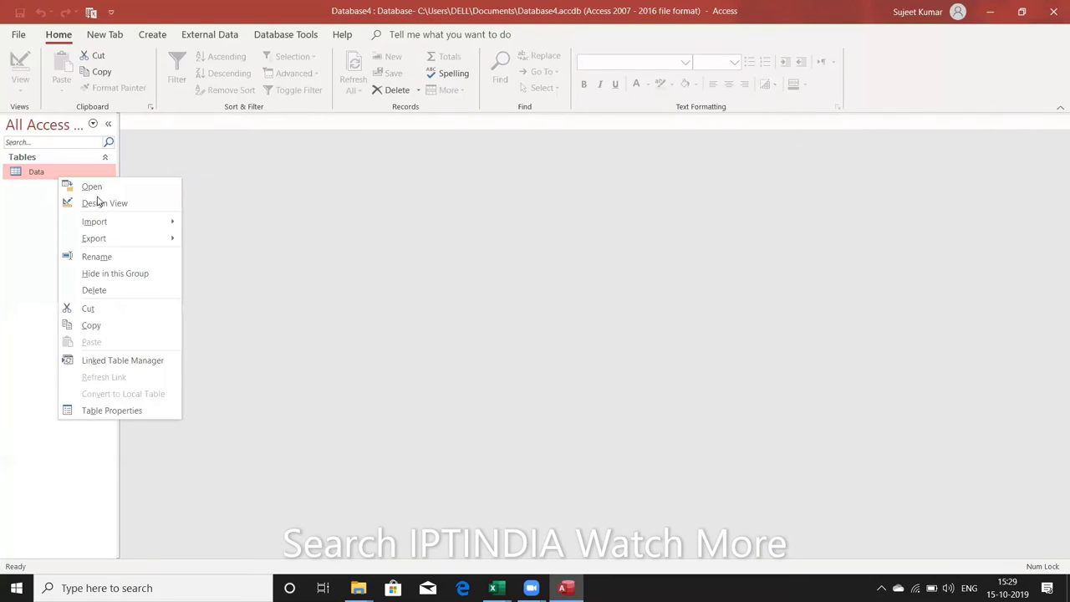
click(163, 206)
click(163, 202)
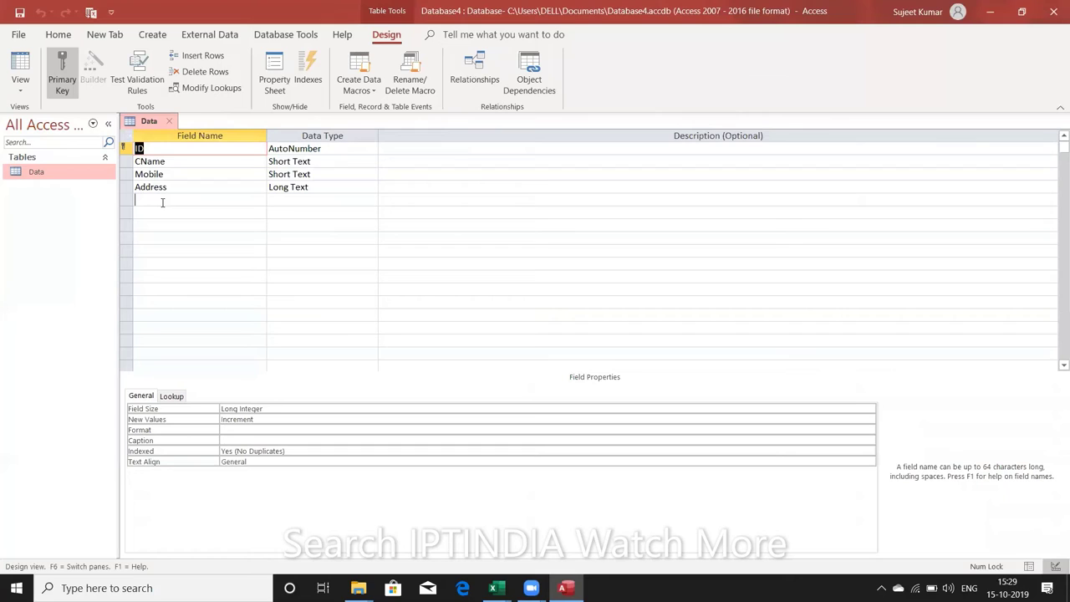
click(303, 186)
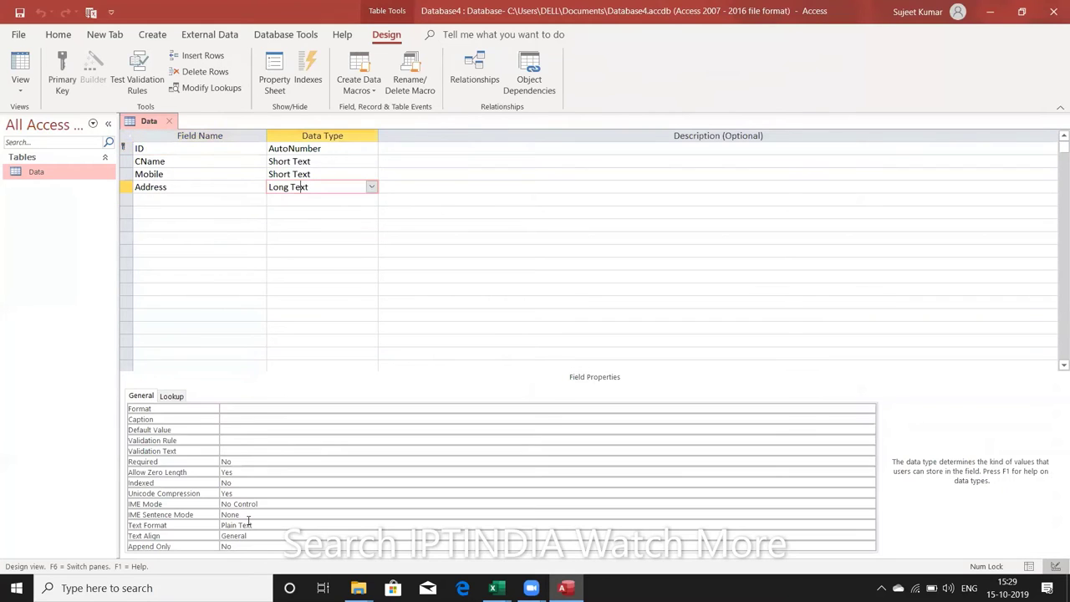
click(241, 547)
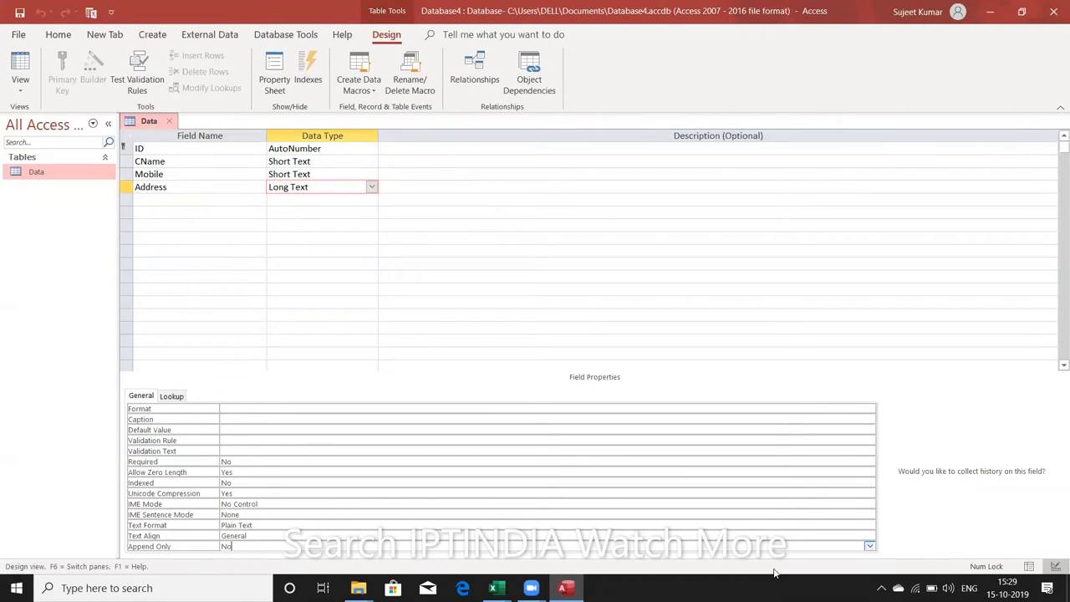
click(870, 546)
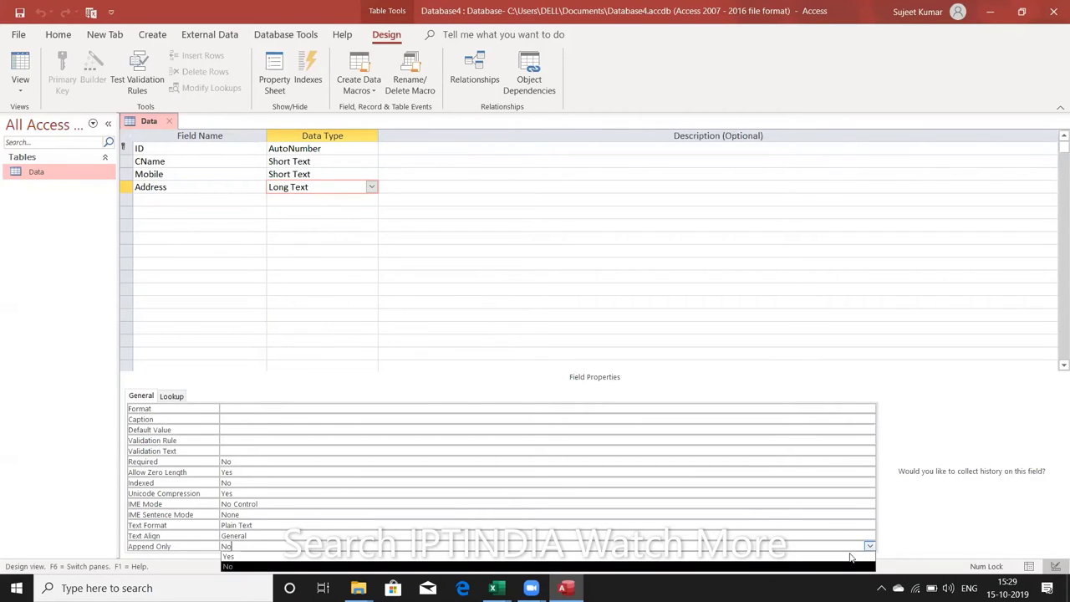
click(852, 556)
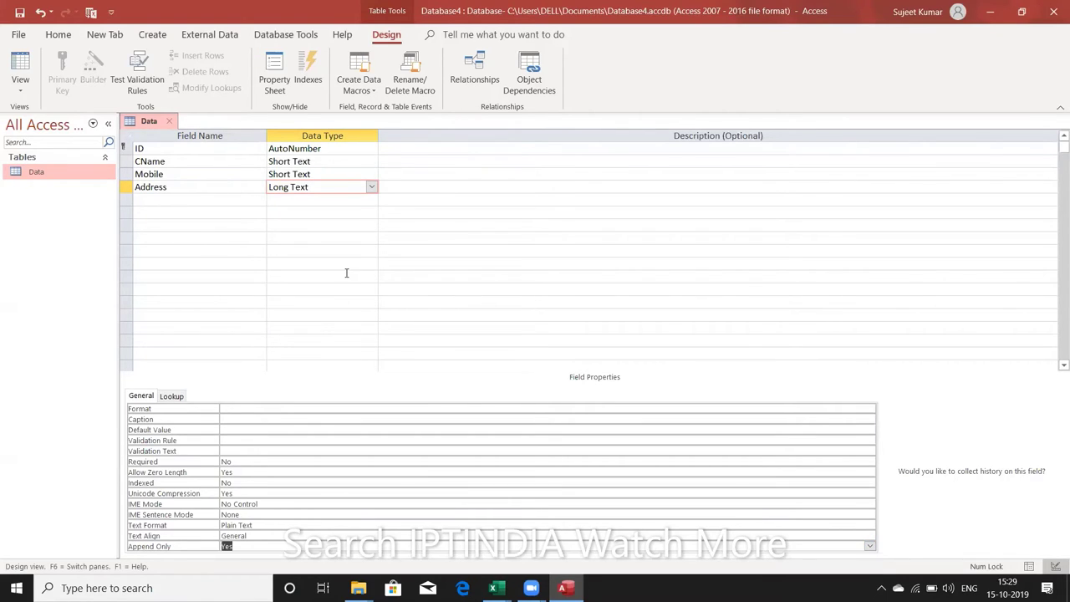
click(168, 124)
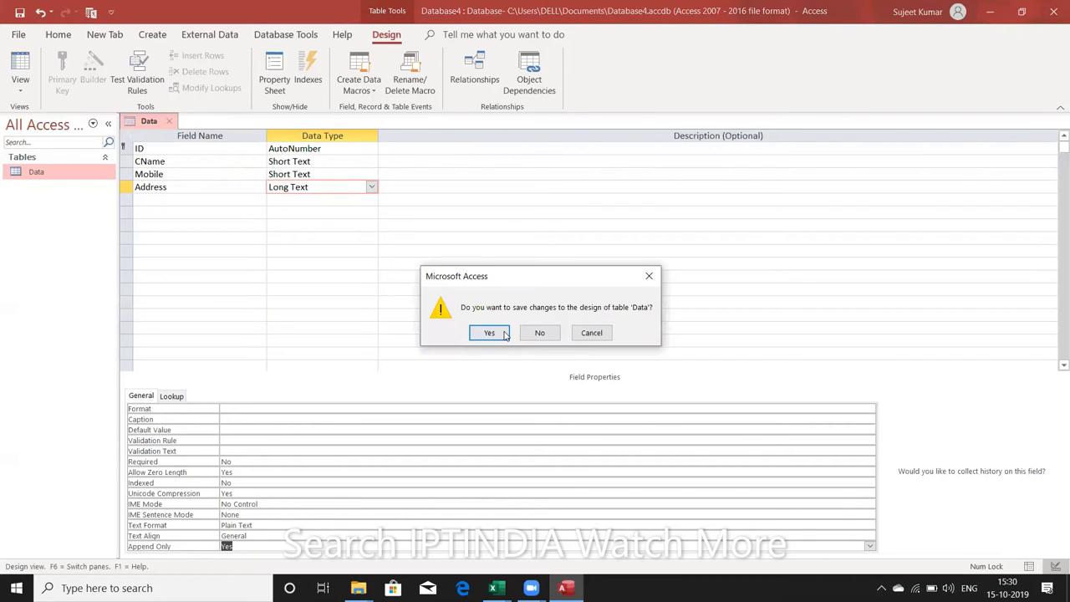
click(491, 332)
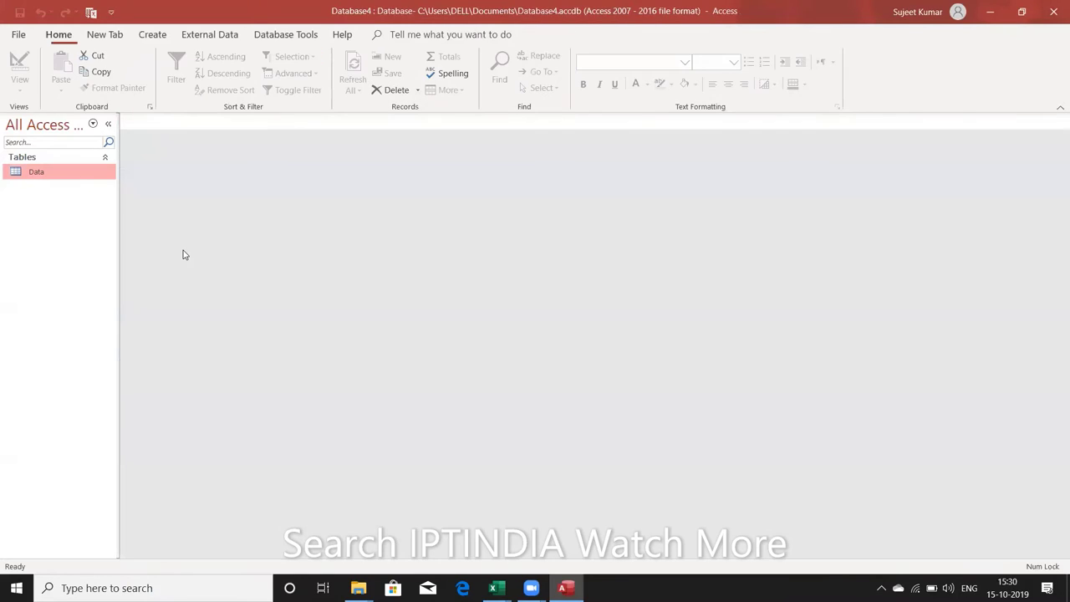
Replace record 1's Address with a longer, corrected address and close the Data datasheet.
double_click(101, 179)
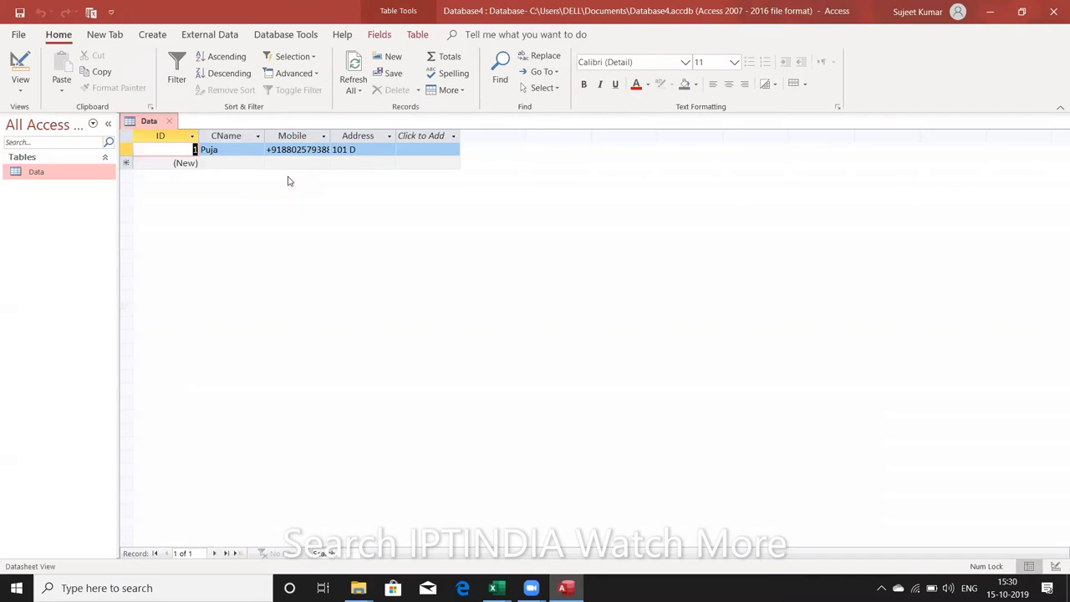
click(372, 149)
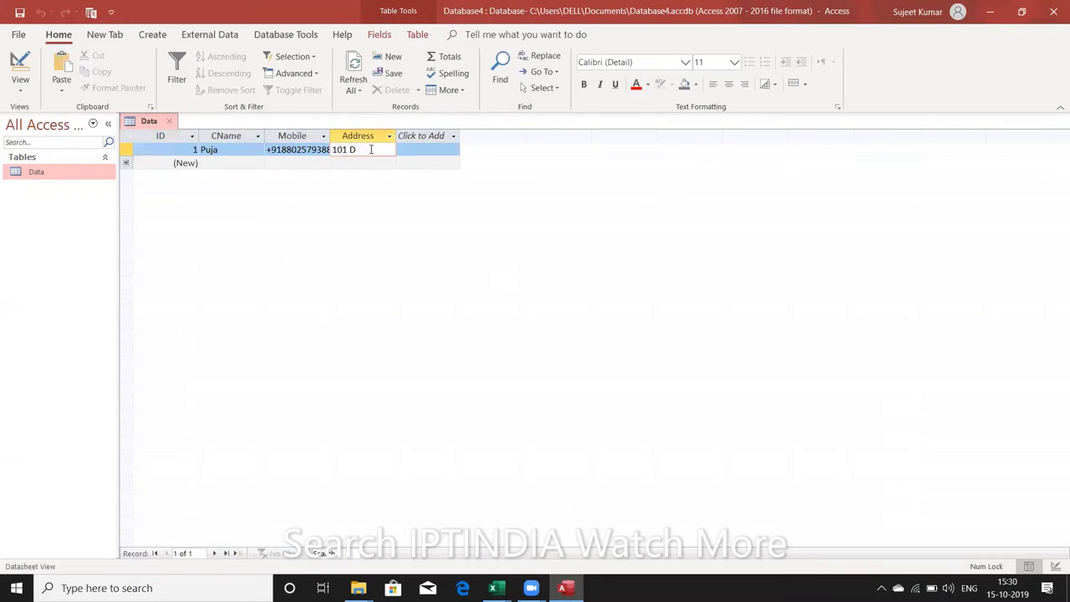
key(BackSpace)
key(BackSpace)
key(Return)
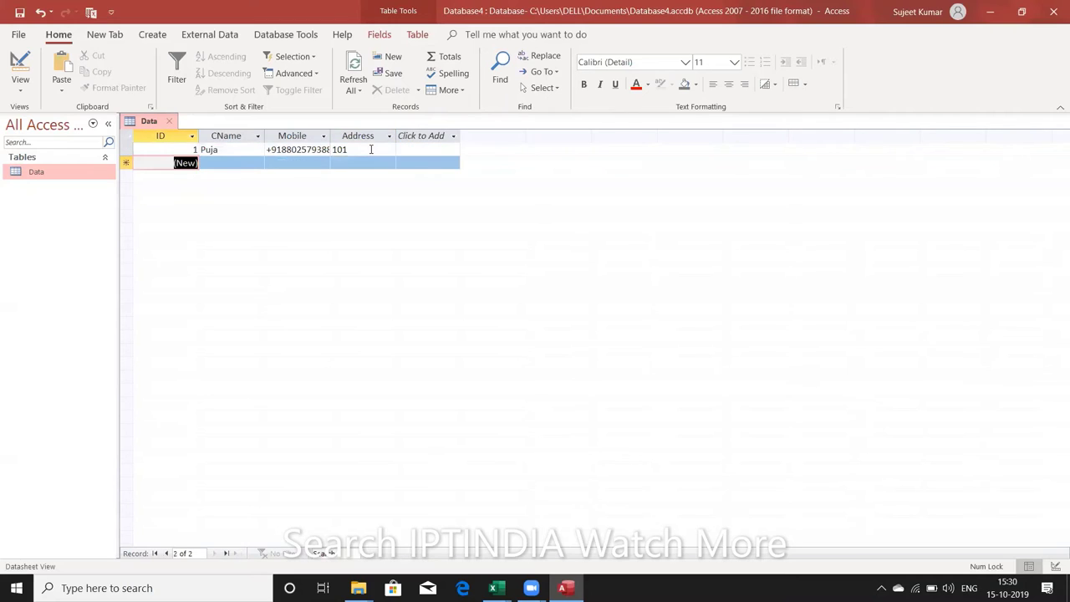
click(371, 149)
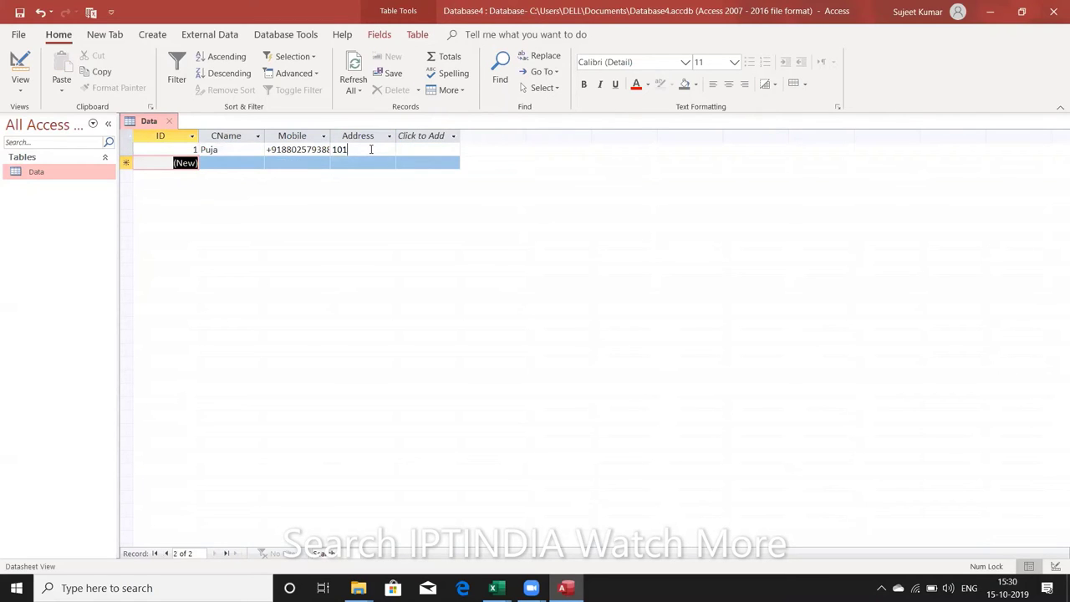
double_click(371, 149)
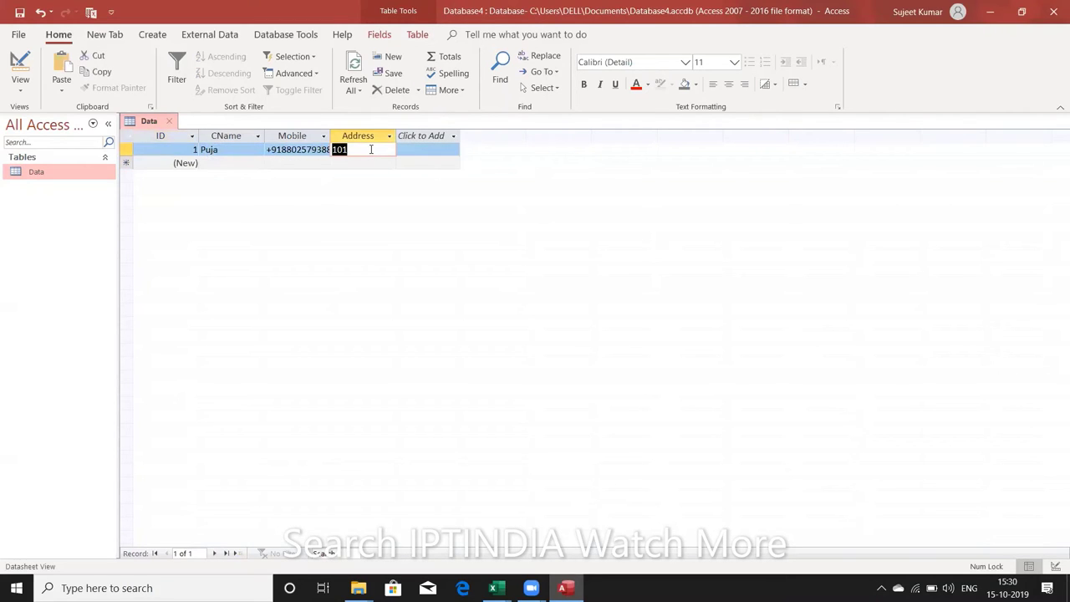
text(101 )
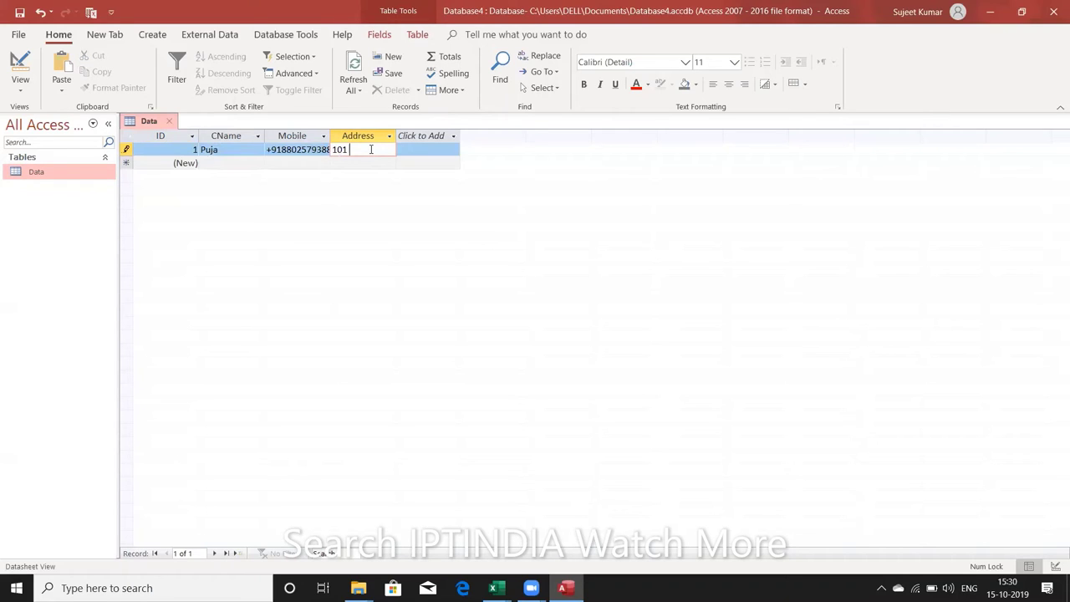
text(D D)
text(w)
key(BackSpace)
text(e)
text(lhi)
key(Tab)
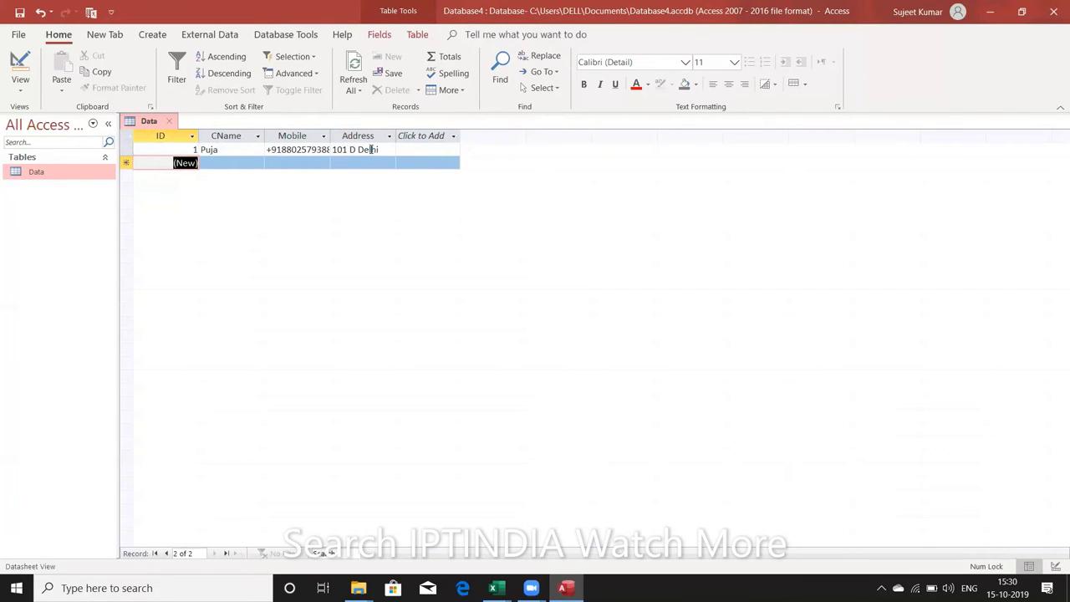
click(171, 123)
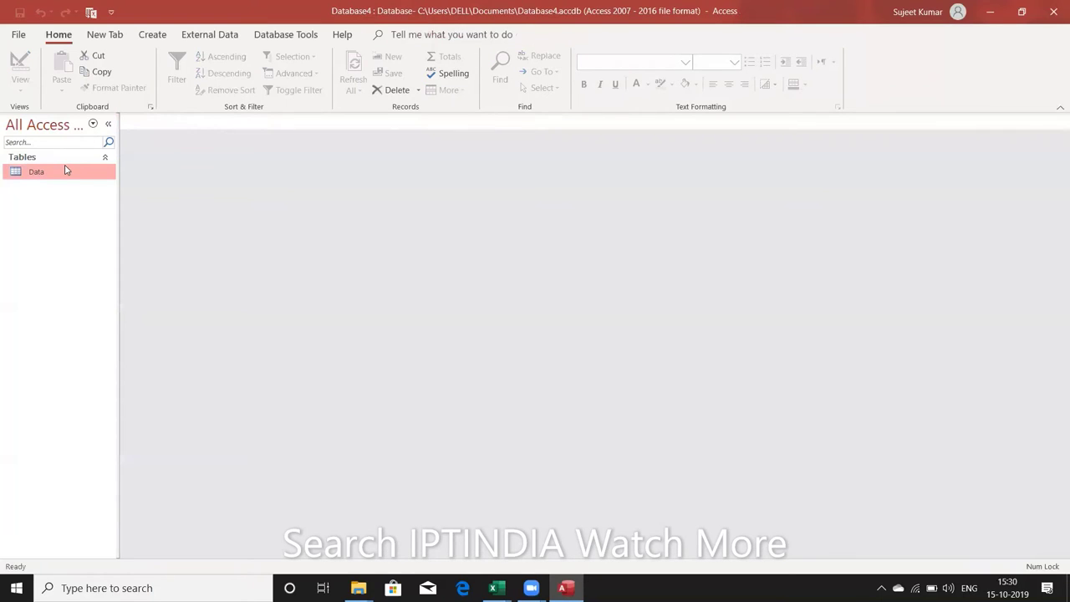
Open Data in Design View, review Address's Append Only setting, and select the empty row below it.
right_click(66, 167)
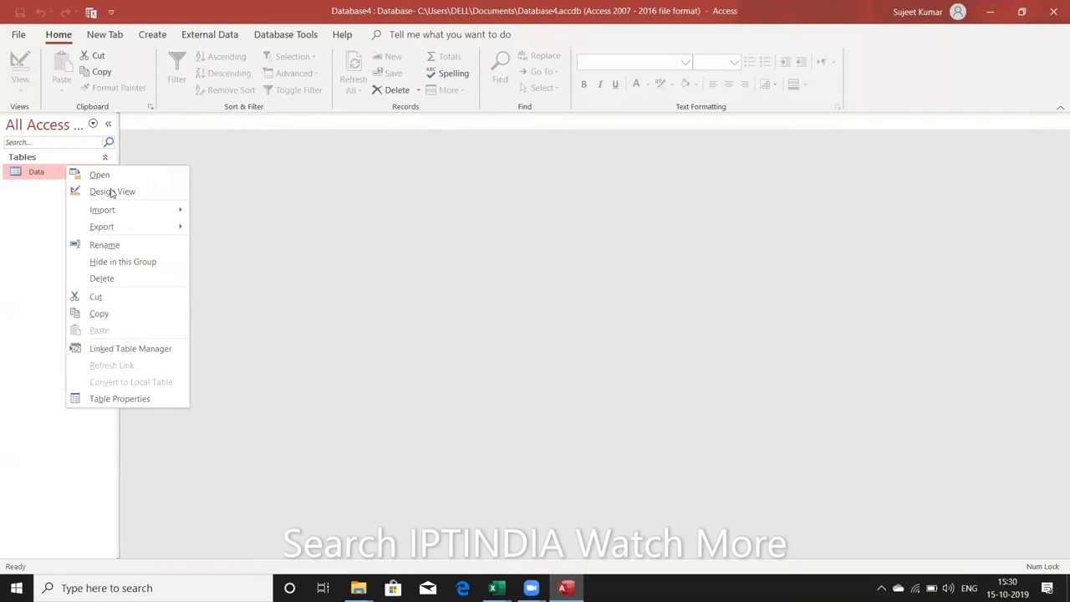
click(111, 191)
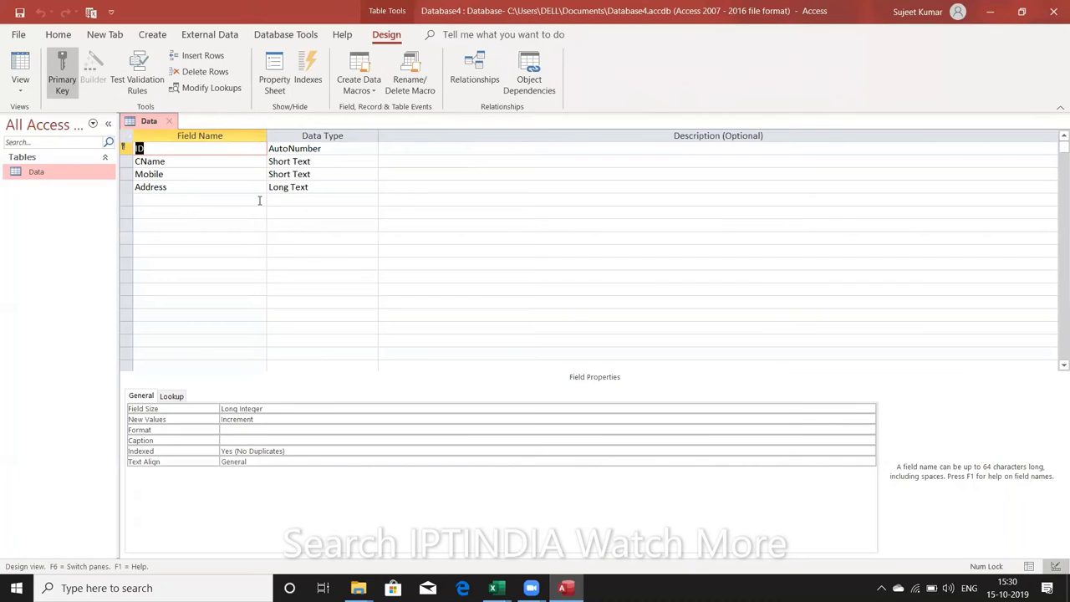
click(292, 187)
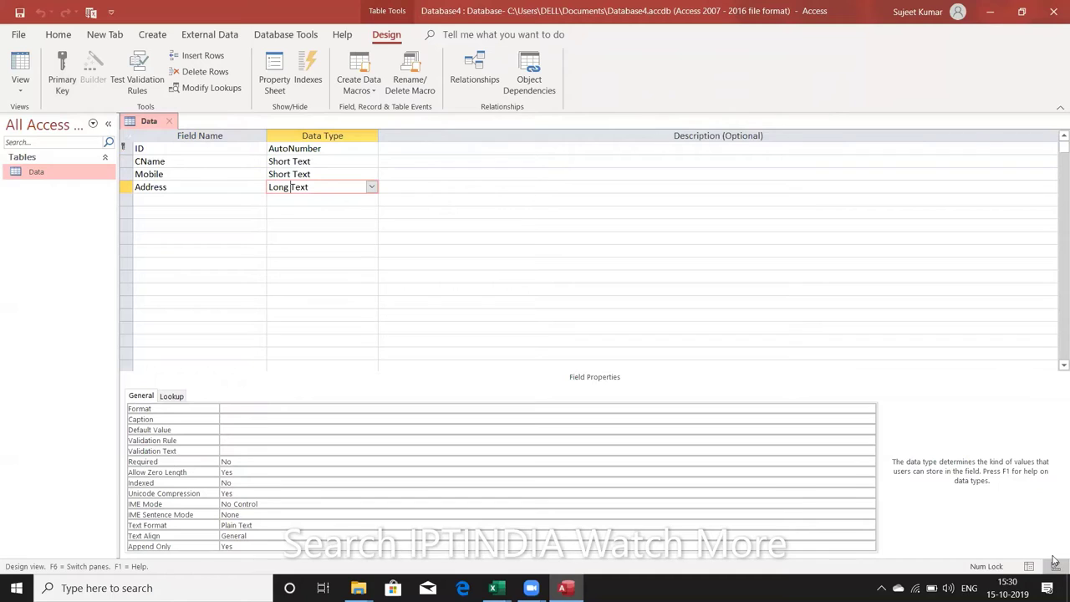
click(834, 547)
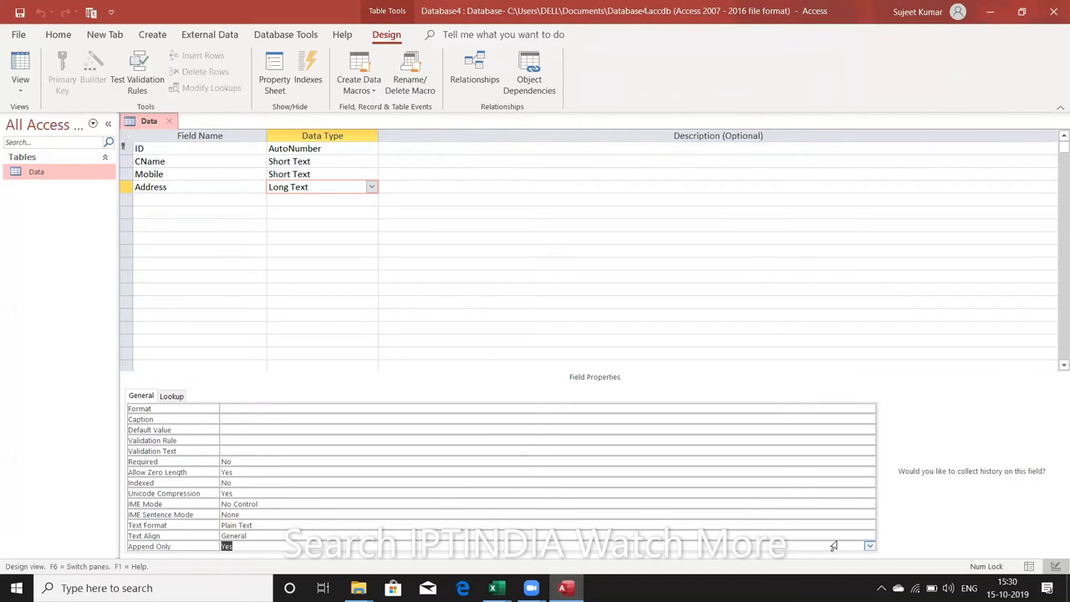
click(317, 200)
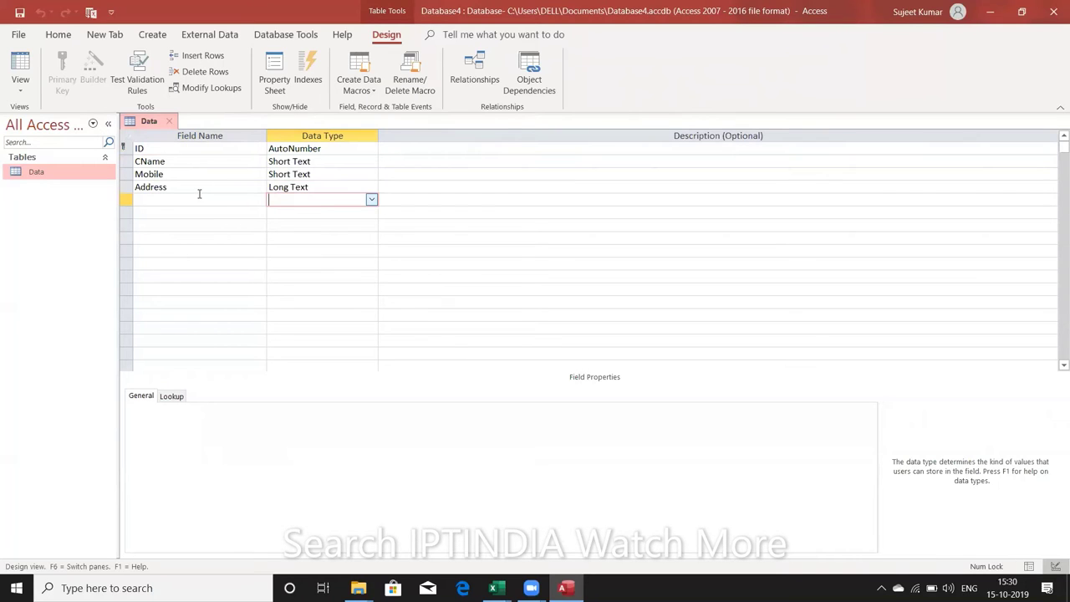
Add a field named Amt with the Number data type (Long Integer field size).
click(199, 194)
text(Am)
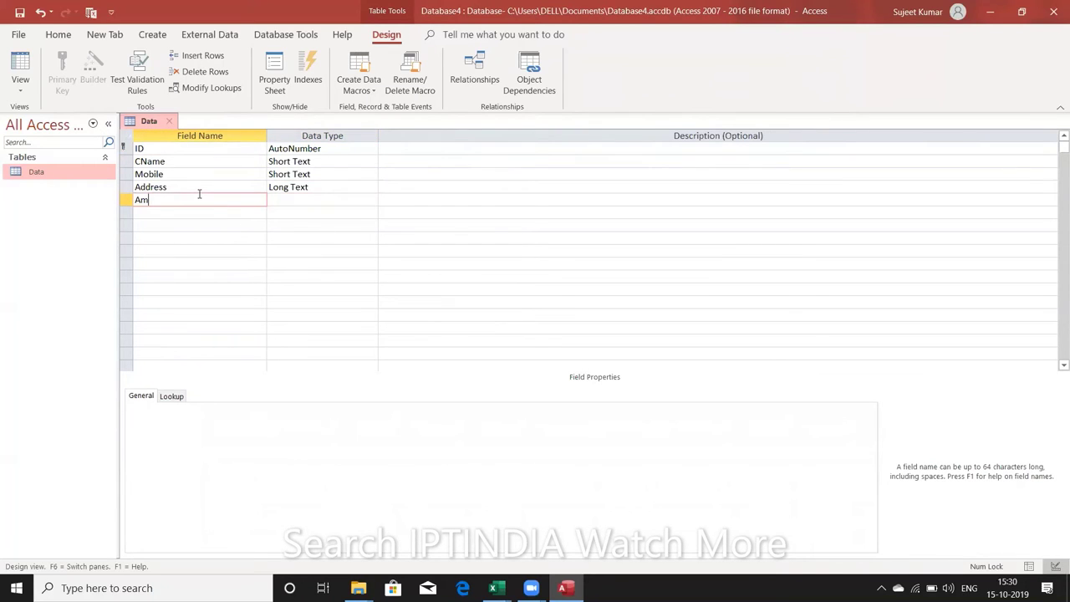
text(t)
key(Tab)
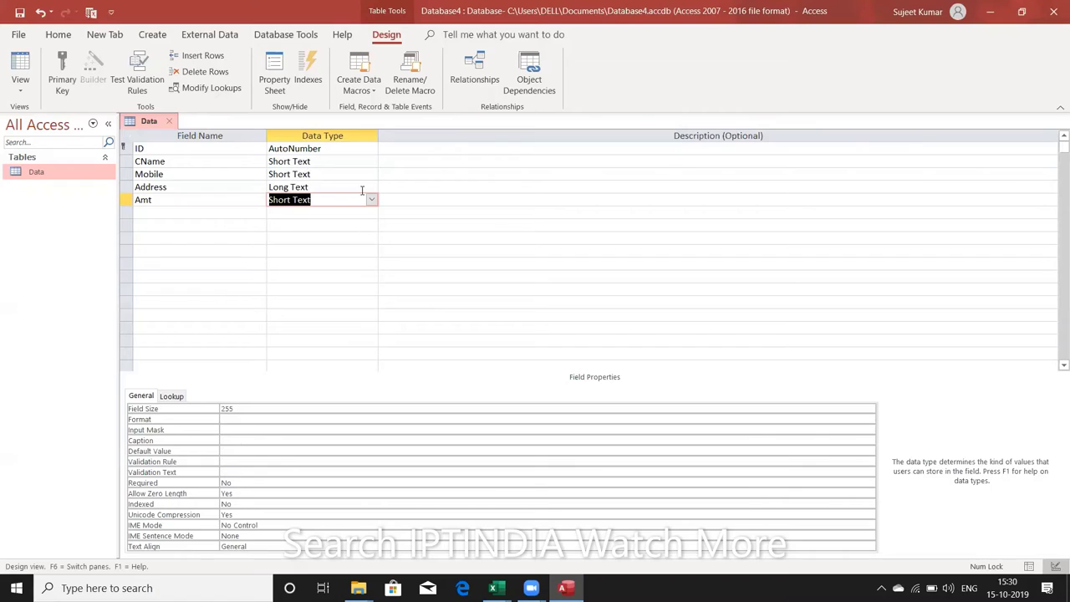
click(371, 201)
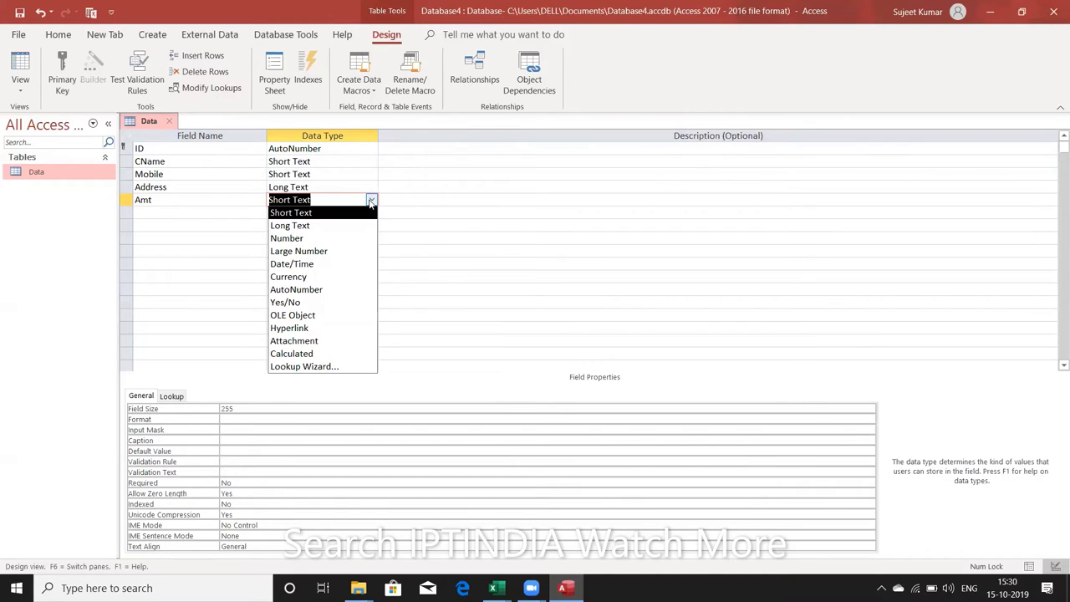
key(Down)
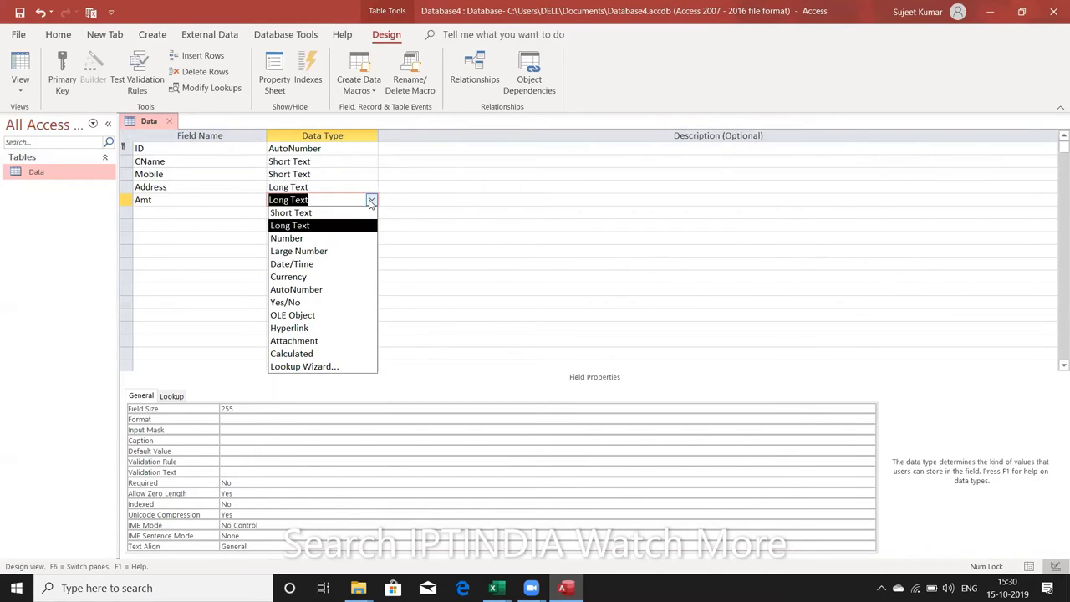
key(Down)
key(Tab)
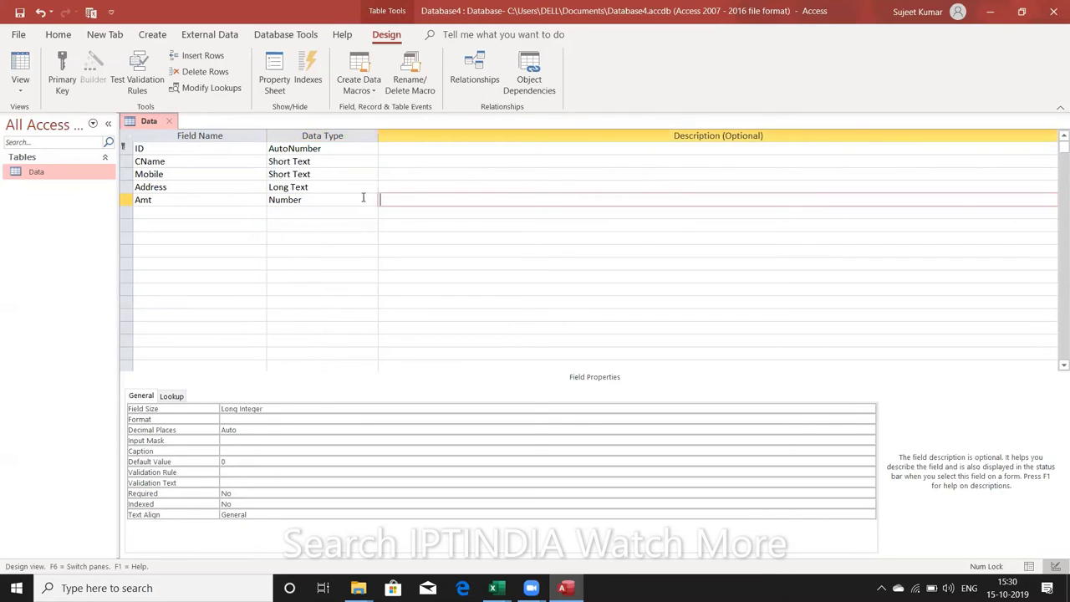
key(shift+Tab)
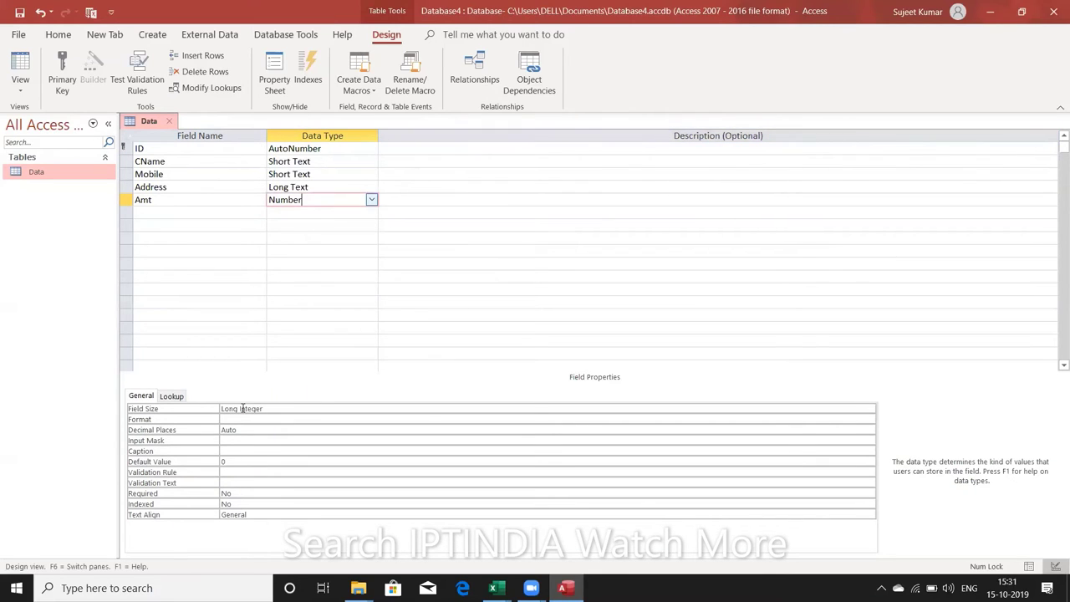
Set the Amt field's Field Size to Byte.
click(243, 409)
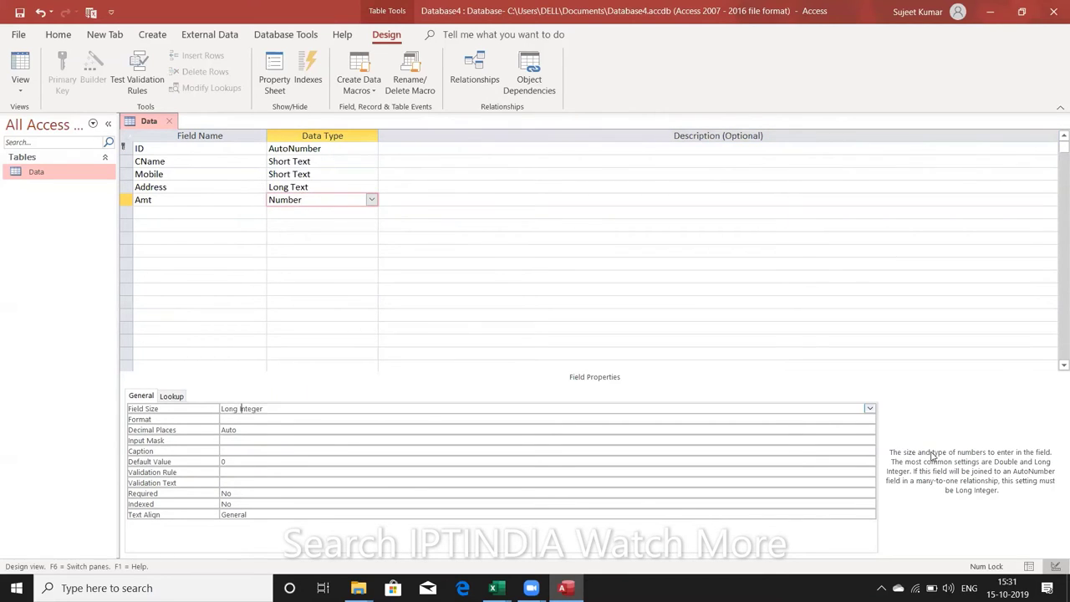
click(870, 409)
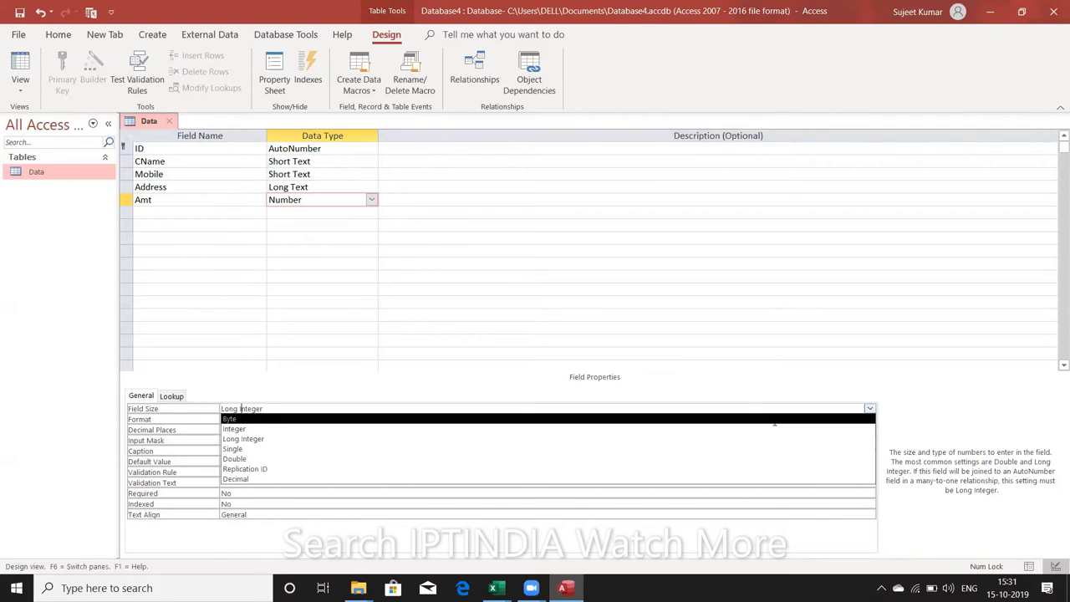
click(775, 420)
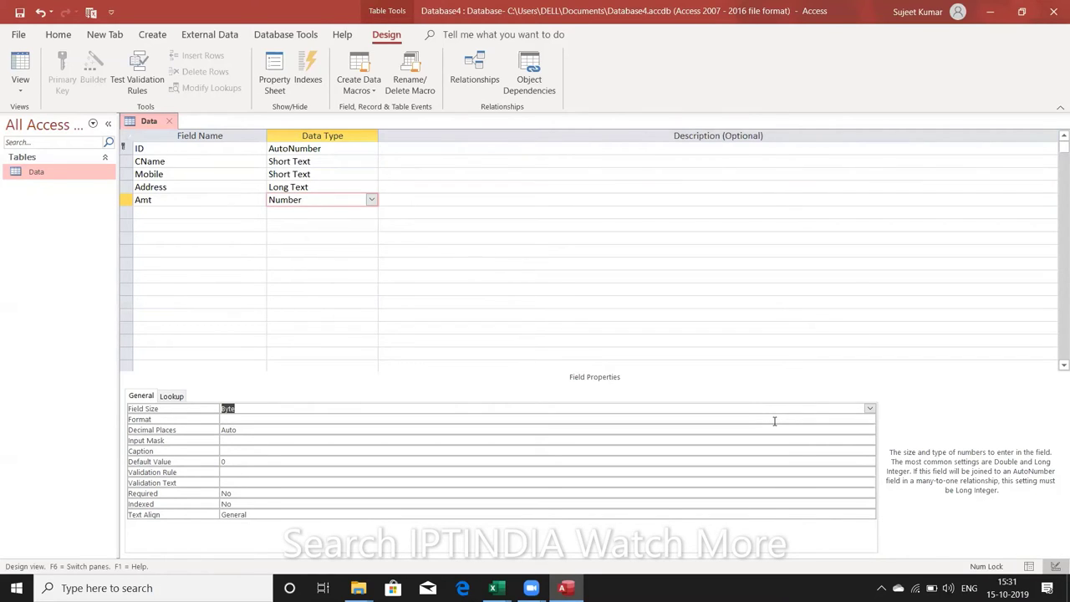
click(774, 421)
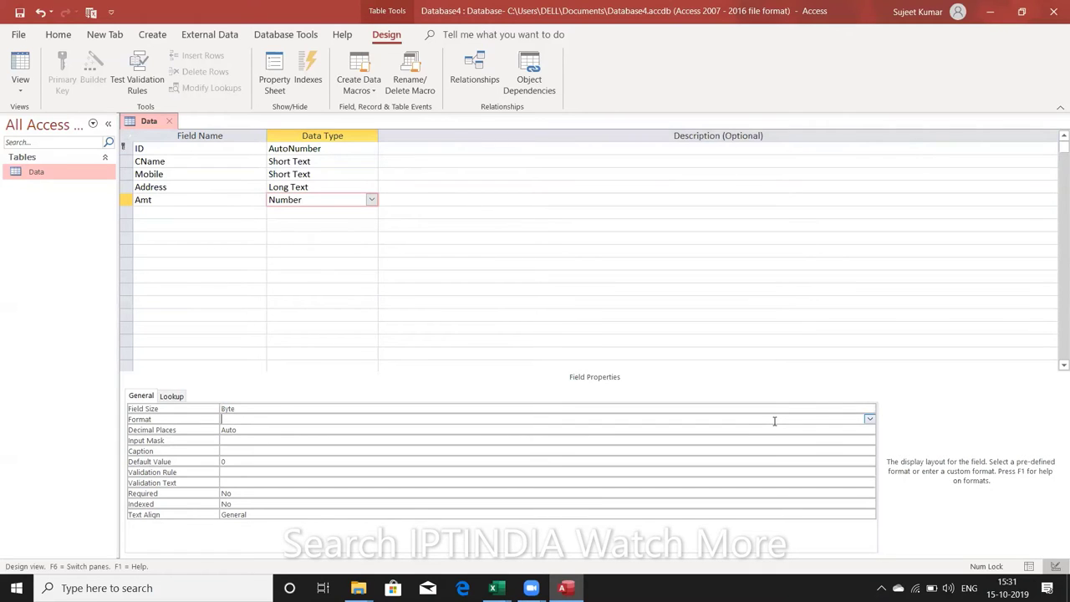
click(760, 410)
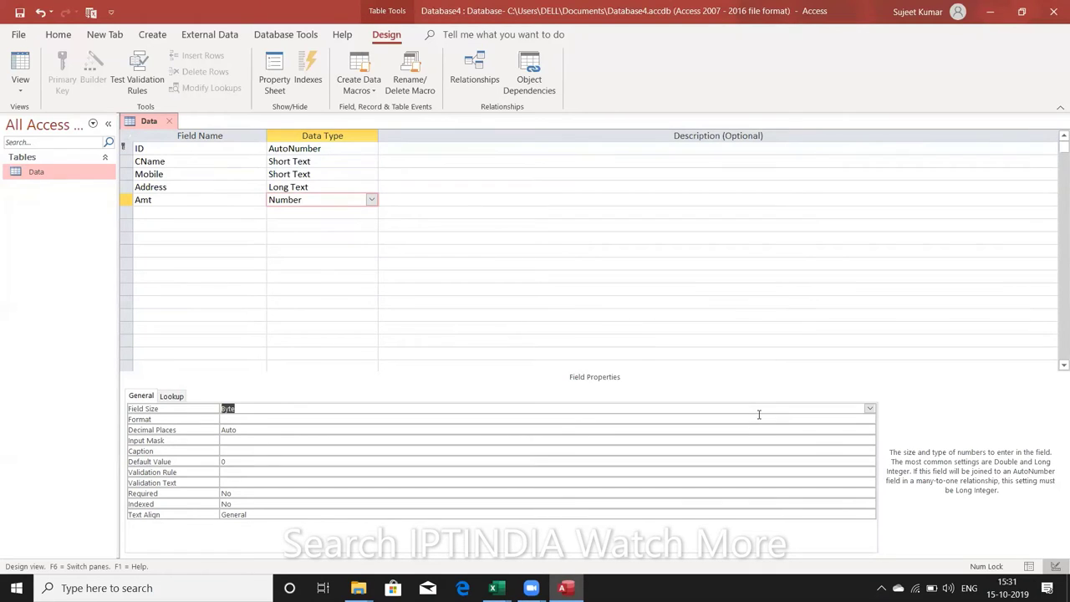
Step through Integer, Long Integer, Single, Double and Decimal, then commit Replication ID as Amt's size.
click(869, 410)
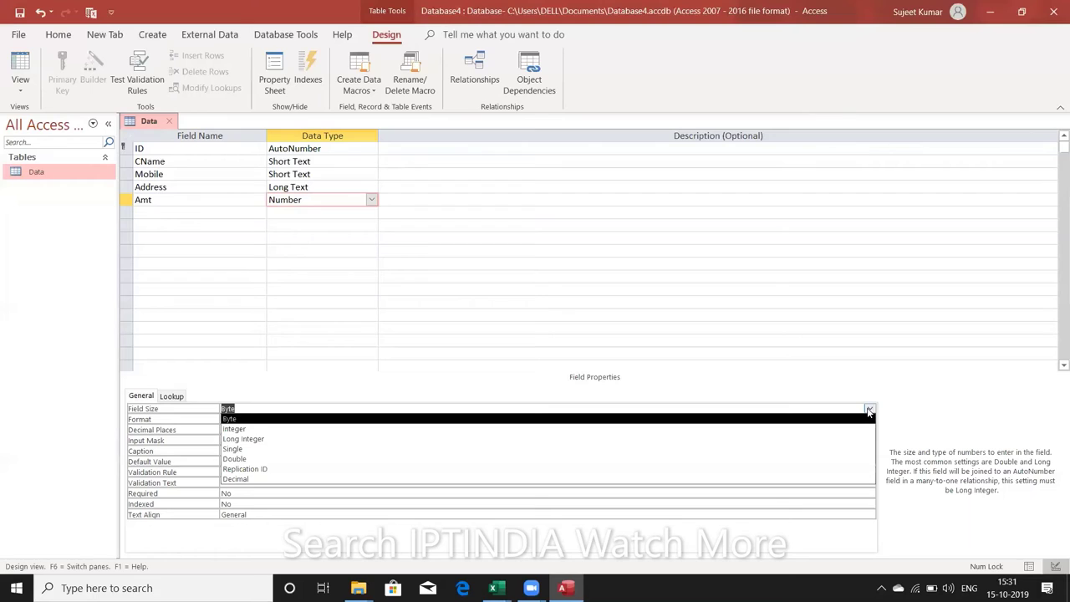
key(Down)
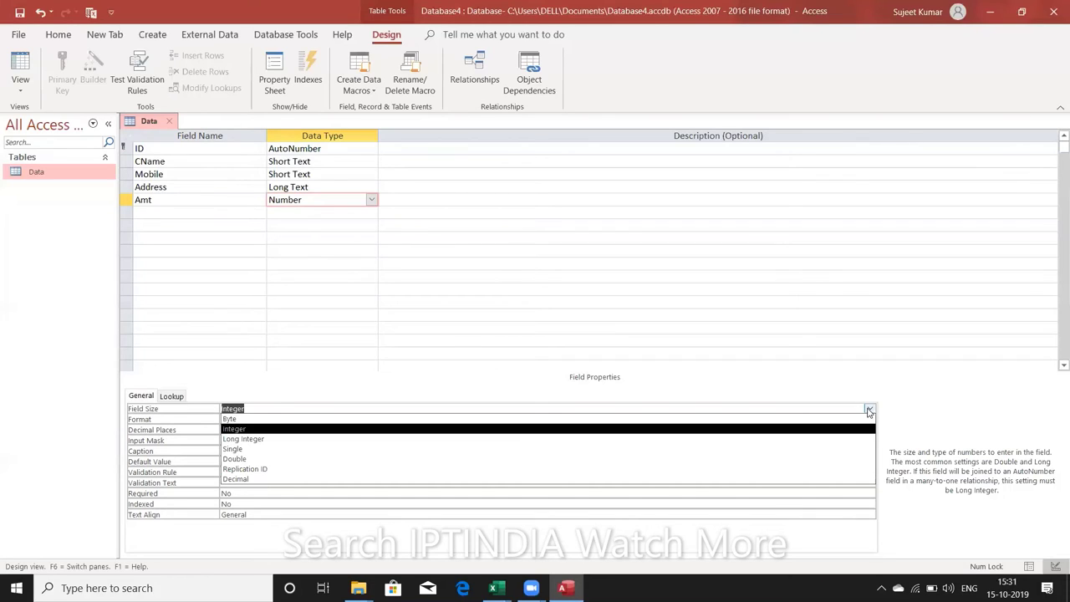
key(Down)
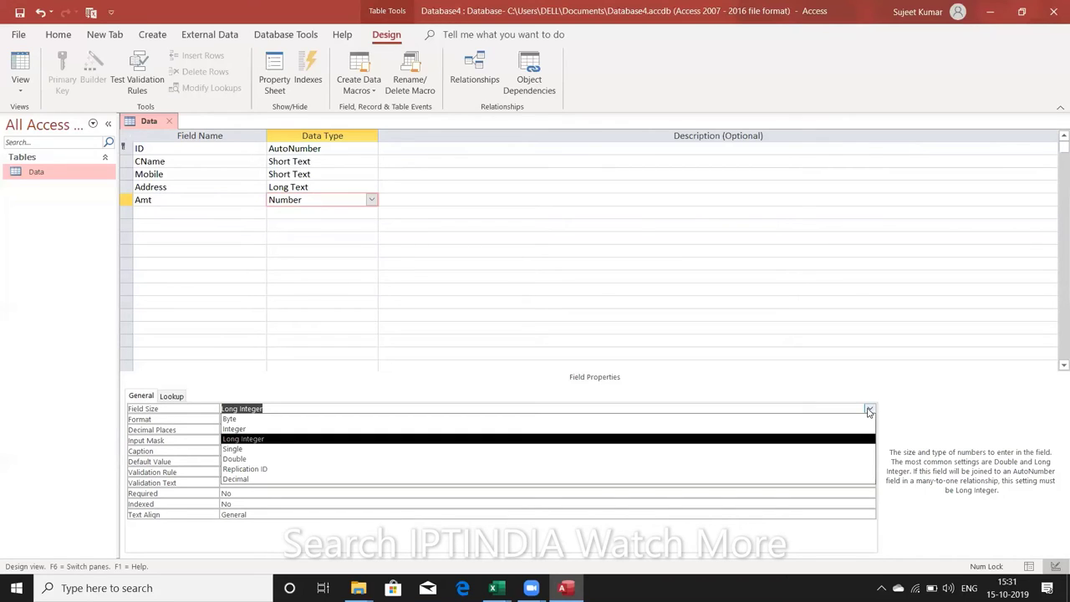
key(Down)
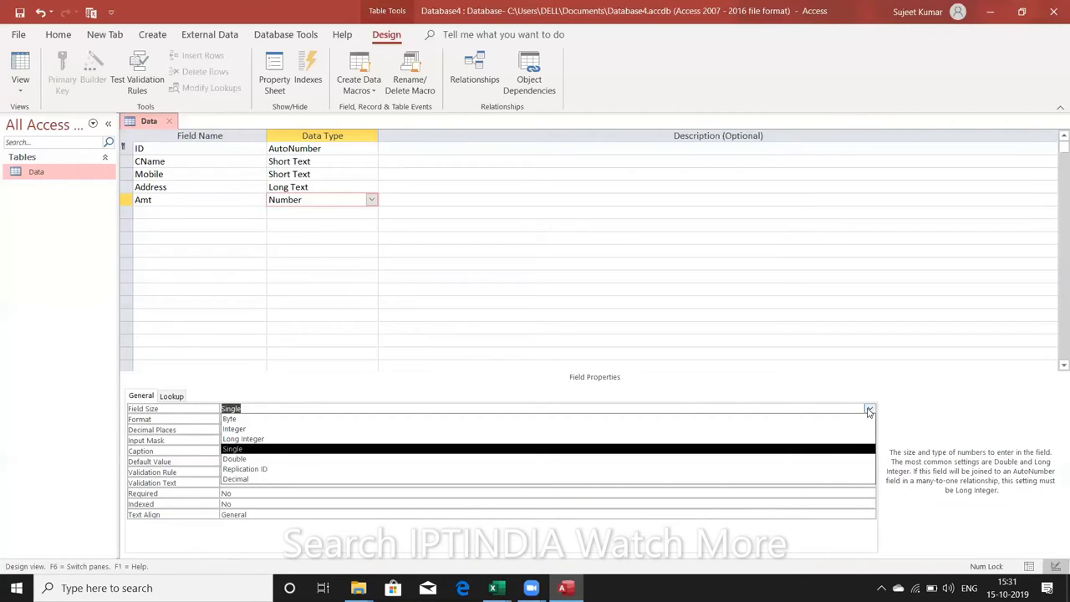
key(Down)
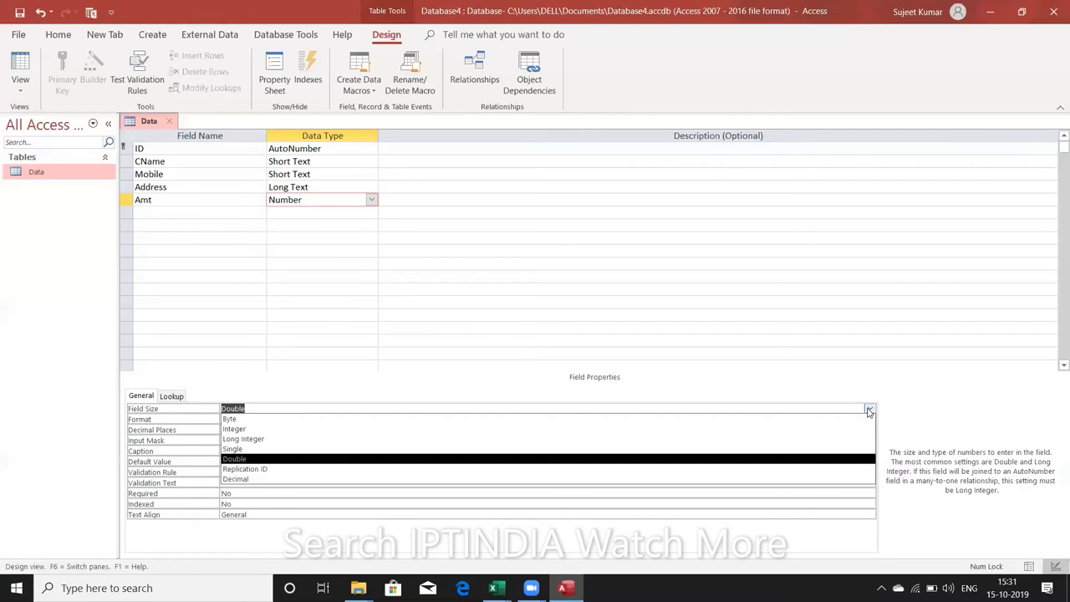
key(Down)
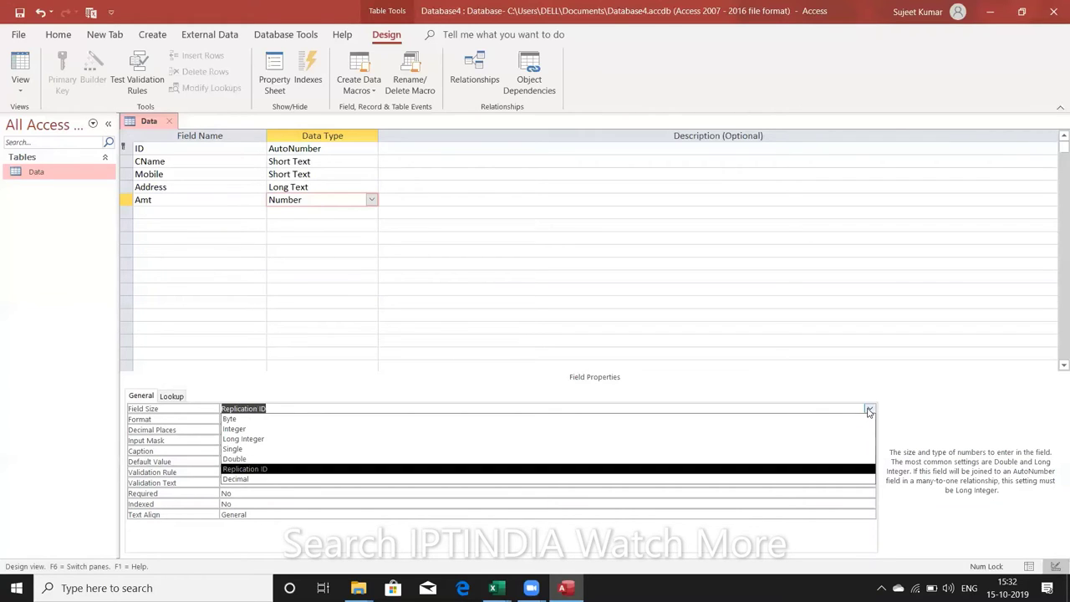
key(Down)
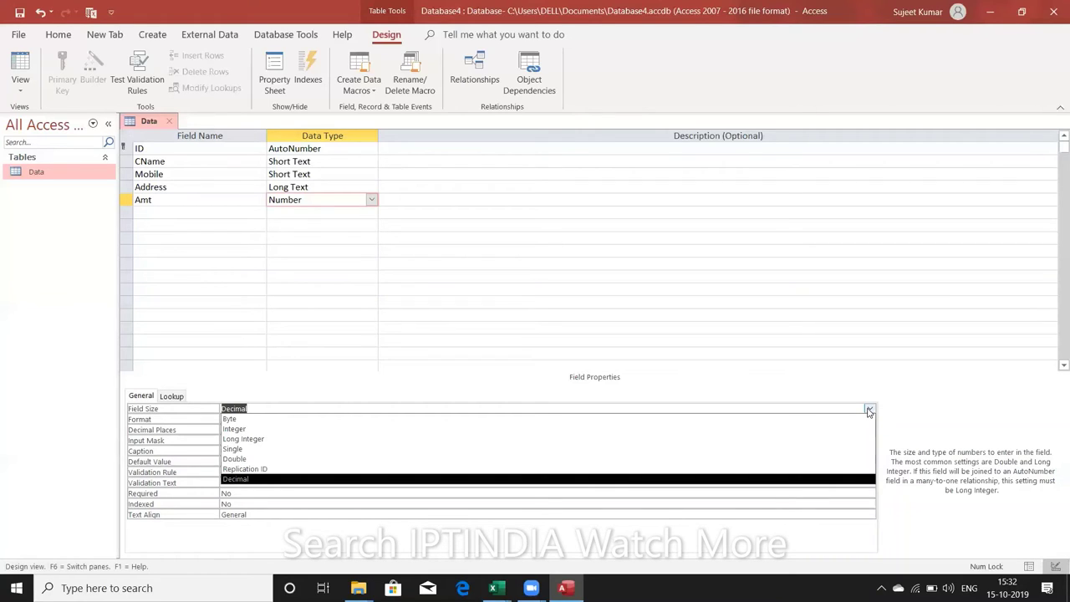
key(Up)
key(Return)
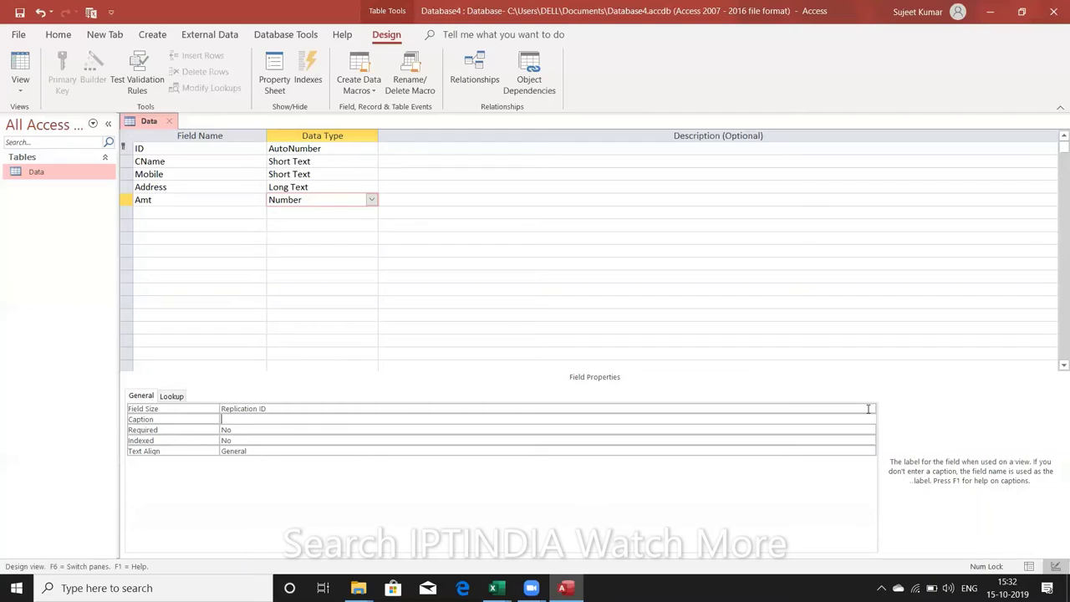
Change Amt's Field Size from Replication ID back to Double.
click(869, 409)
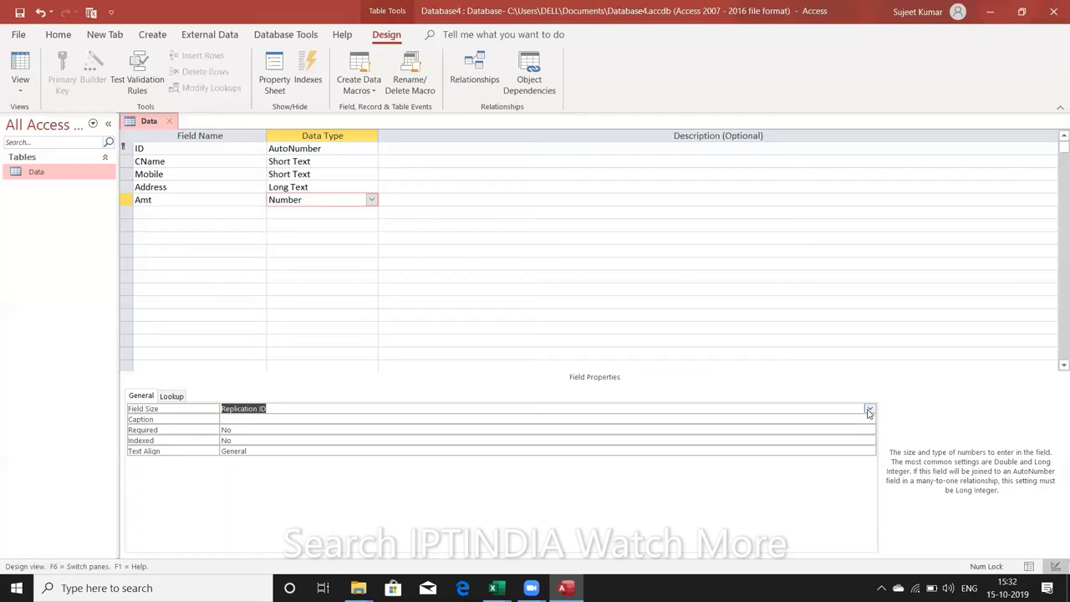
click(869, 410)
key(Up)
key(Up)
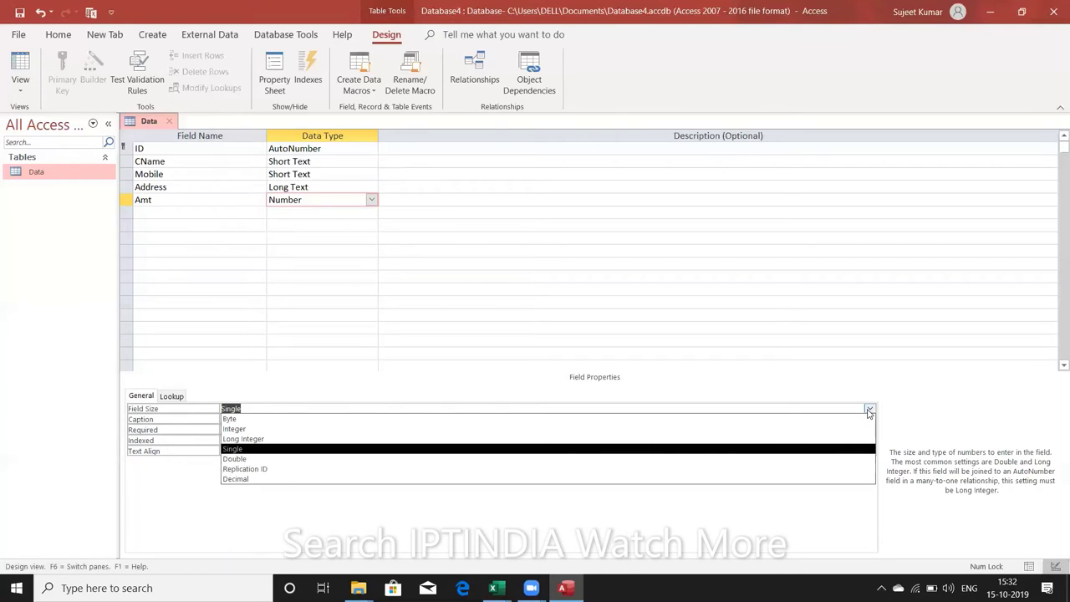
key(Down)
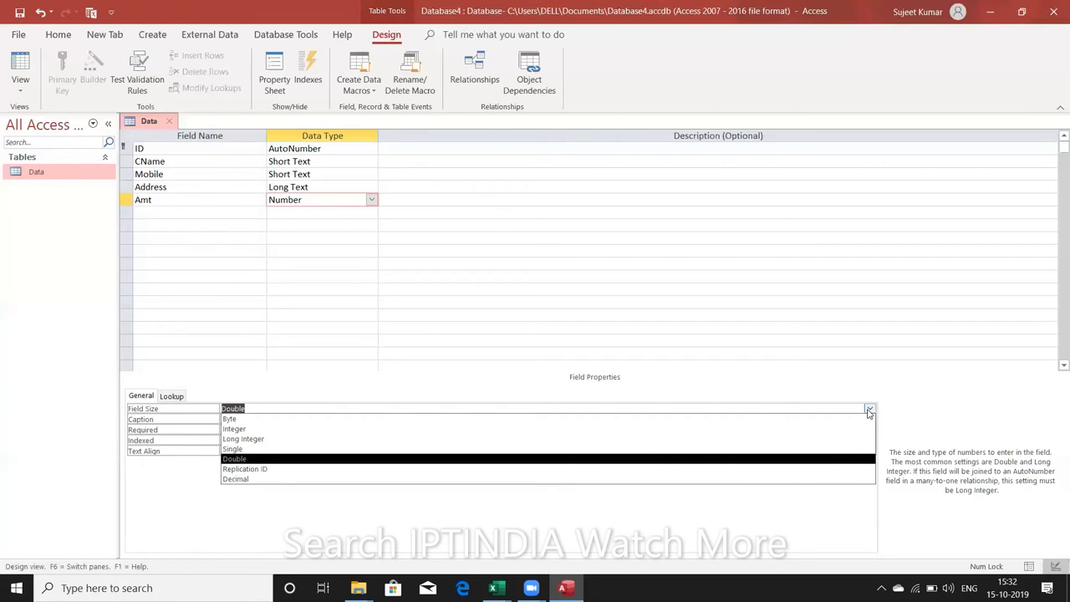
key(Return)
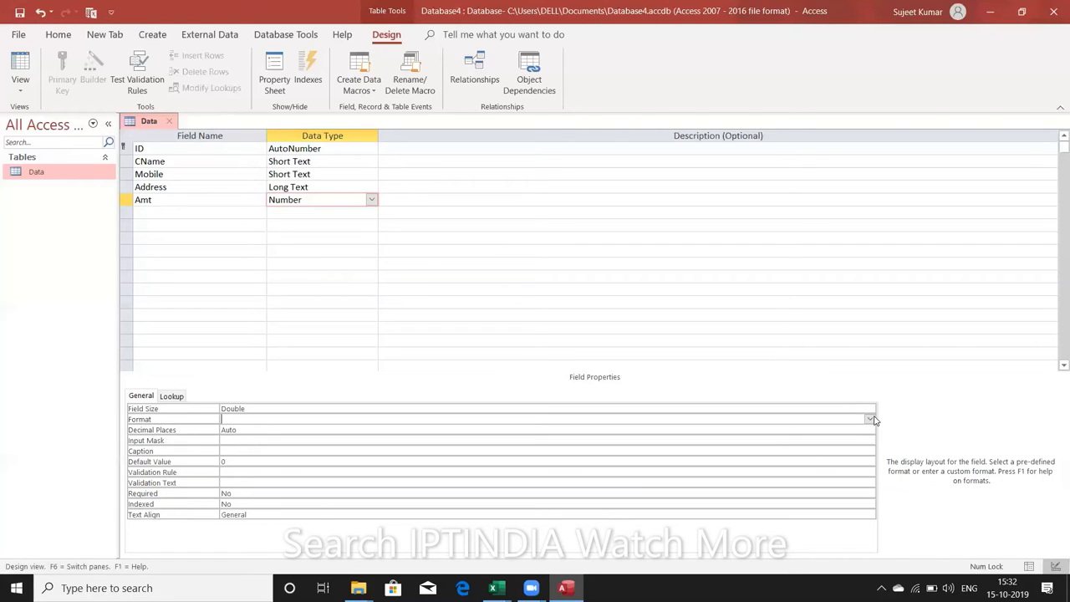
Format Amt as Currency with Decimal Places set to 2.
click(870, 419)
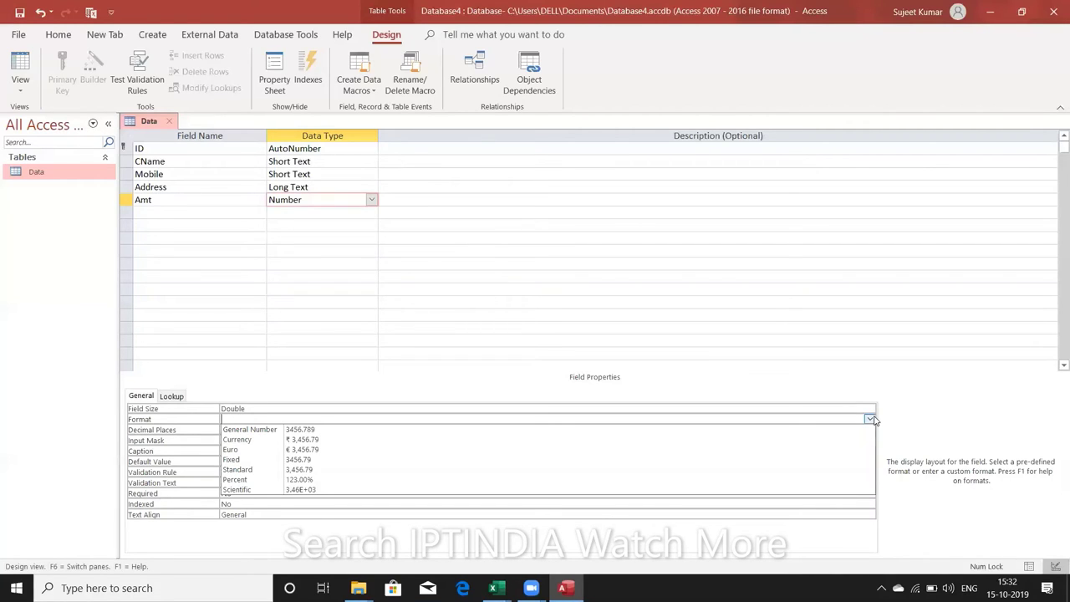
click(619, 441)
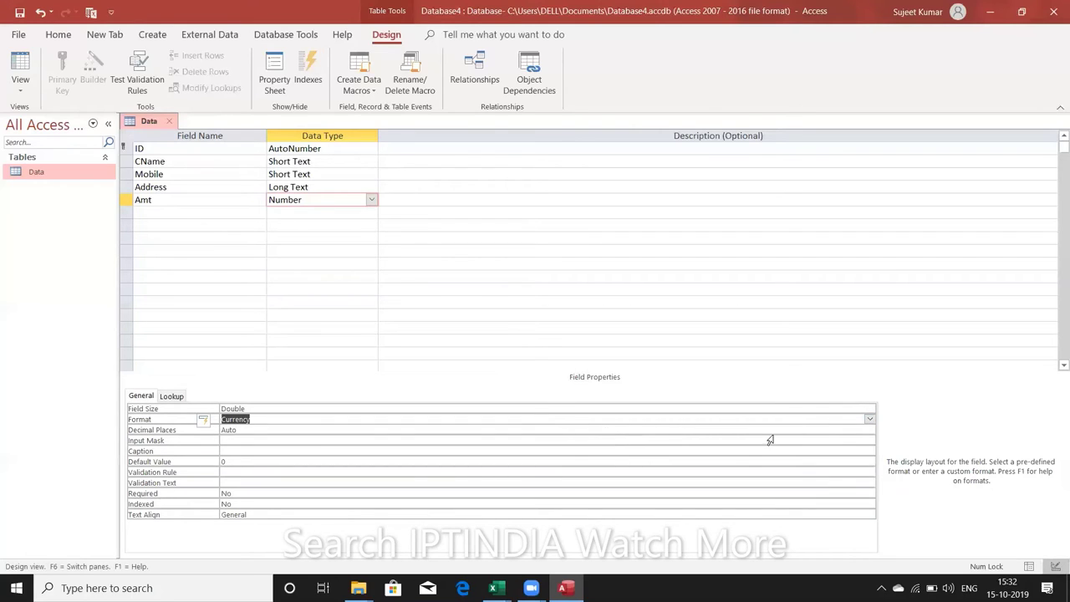
click(861, 430)
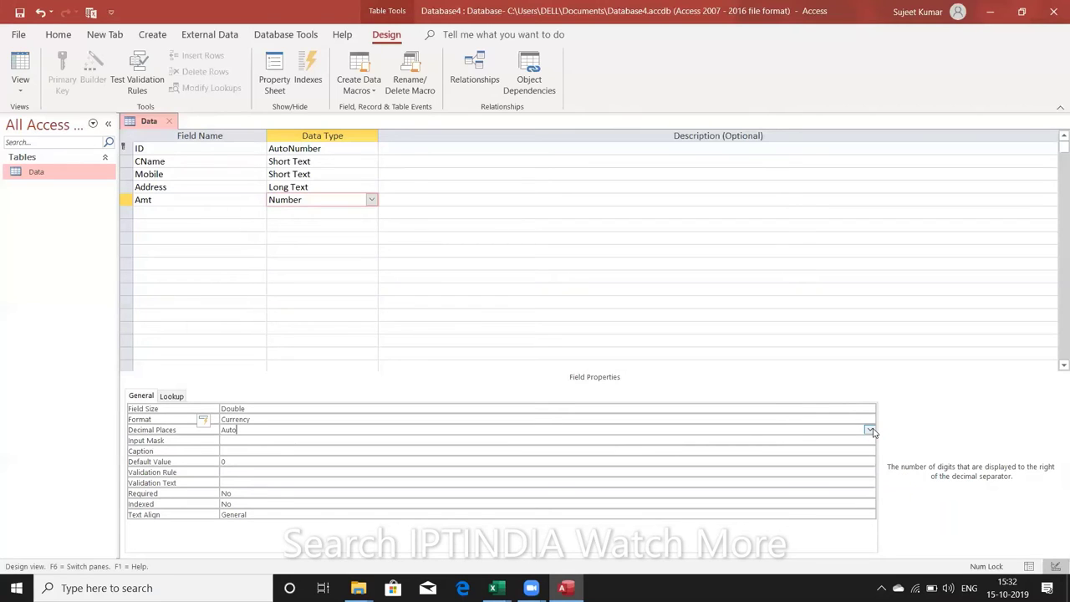
click(870, 431)
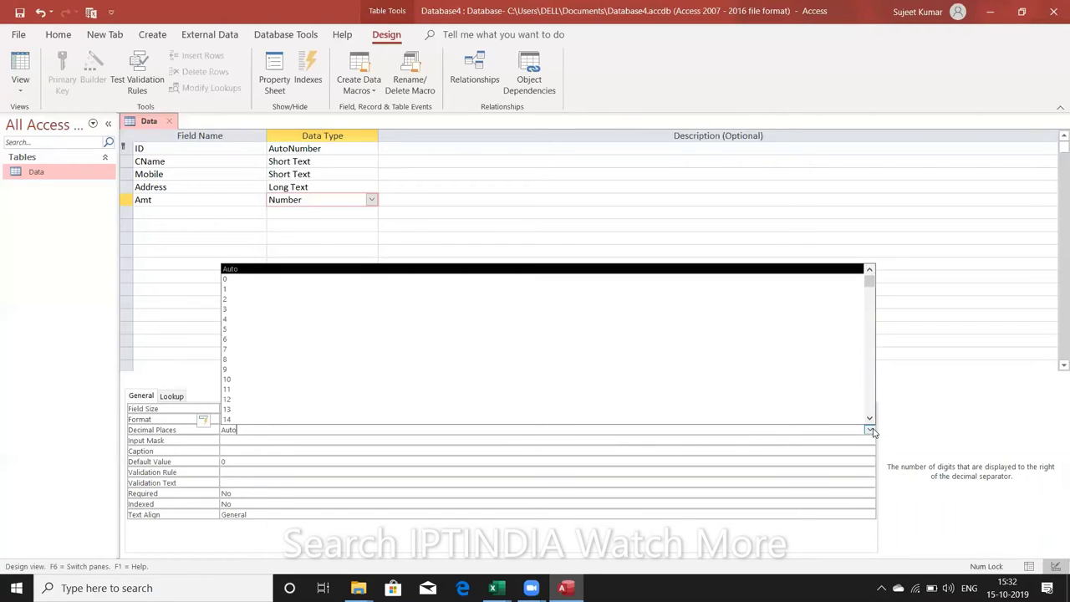
key(Down)
key(Down)
key(Down)
key(Return)
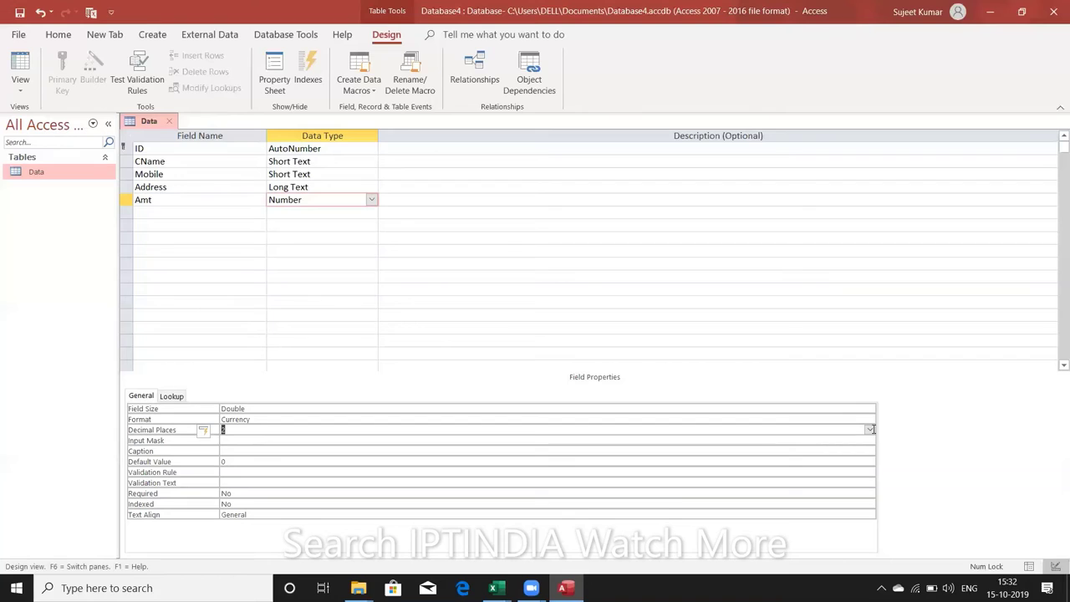
key(Return)
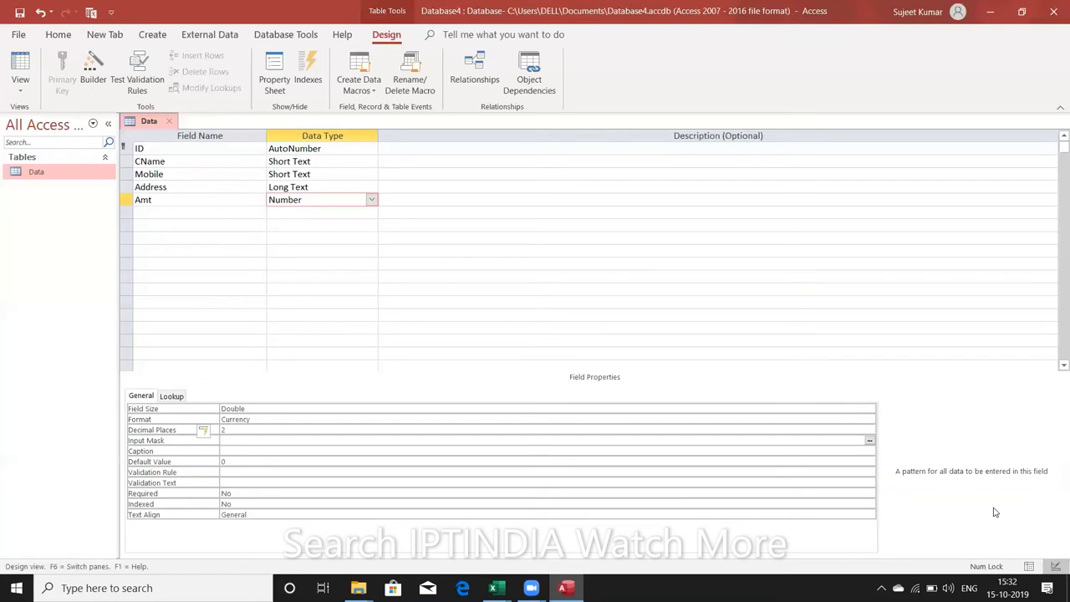
Try the Input Mask Wizard on Amt, saving the table and dismissing the Text/Date-only message.
click(870, 440)
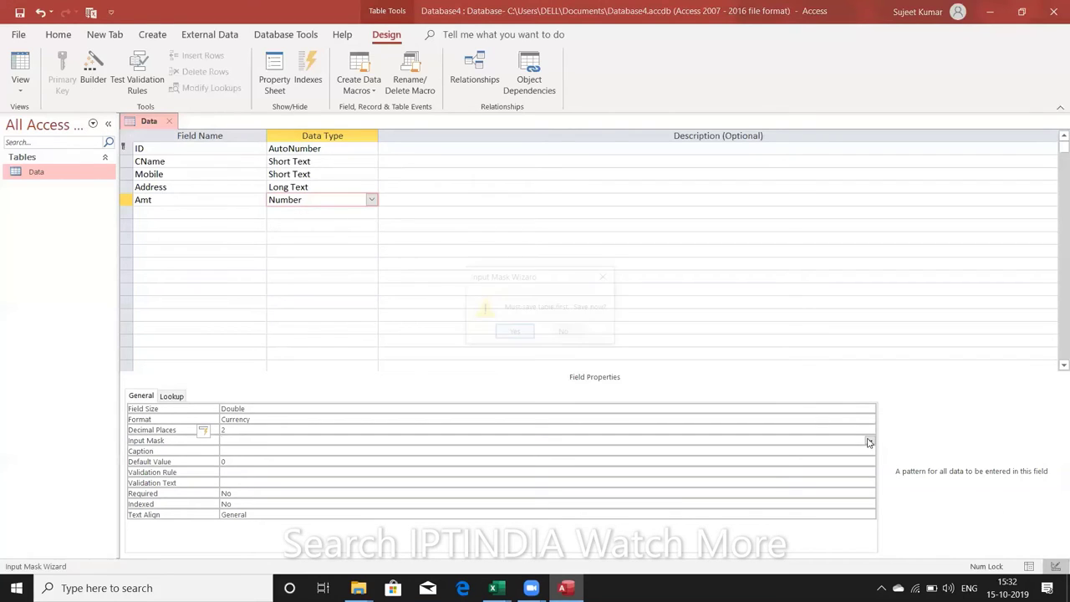
click(514, 334)
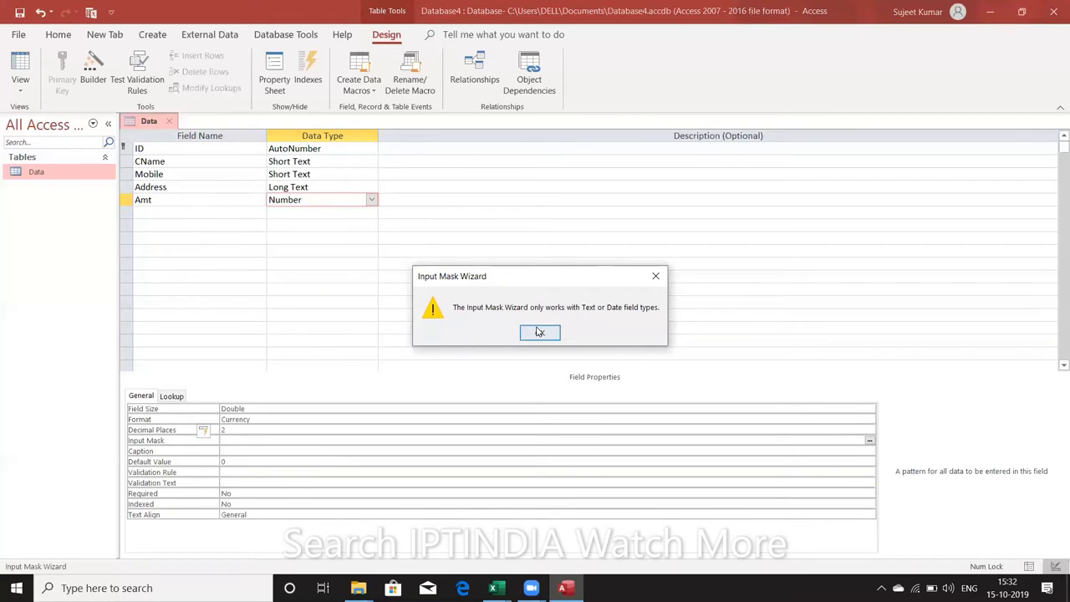
click(539, 332)
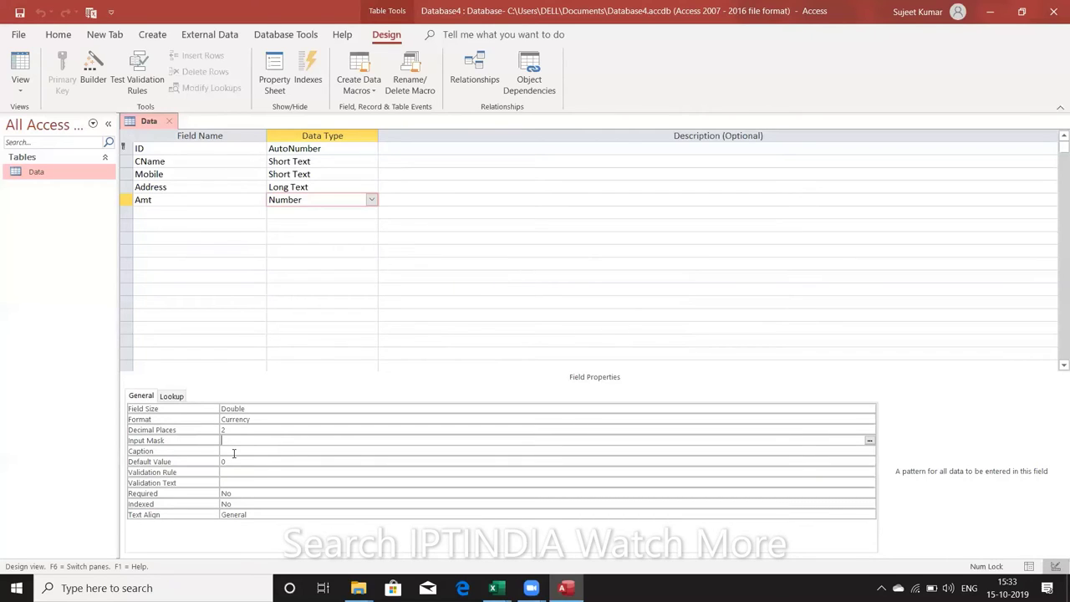
Keep Amt's Default Value at 0 and give it the Validation Rule [amt]>500.
click(234, 453)
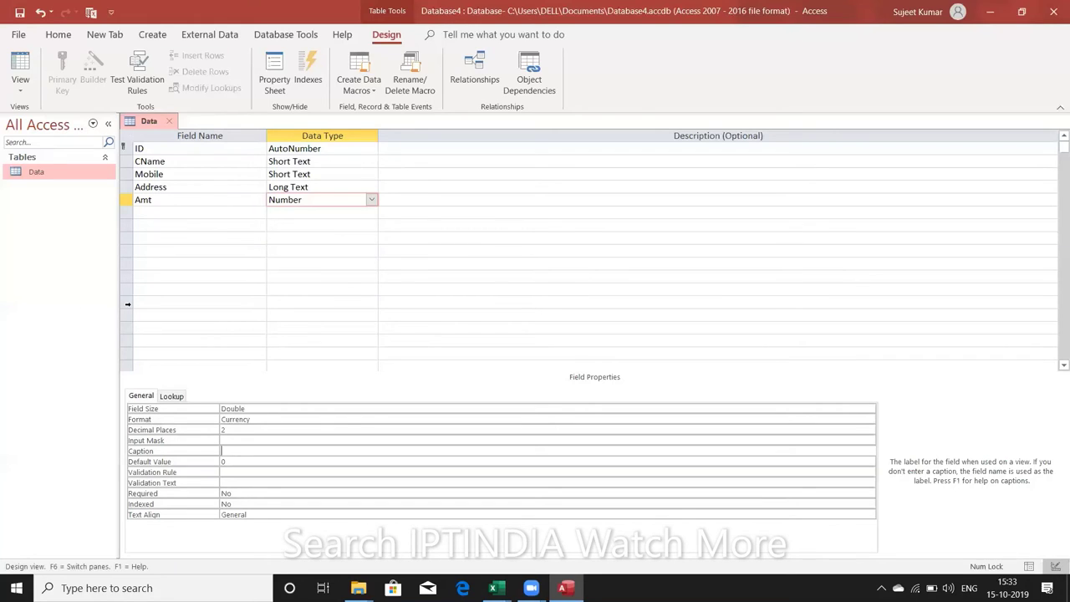
click(238, 461)
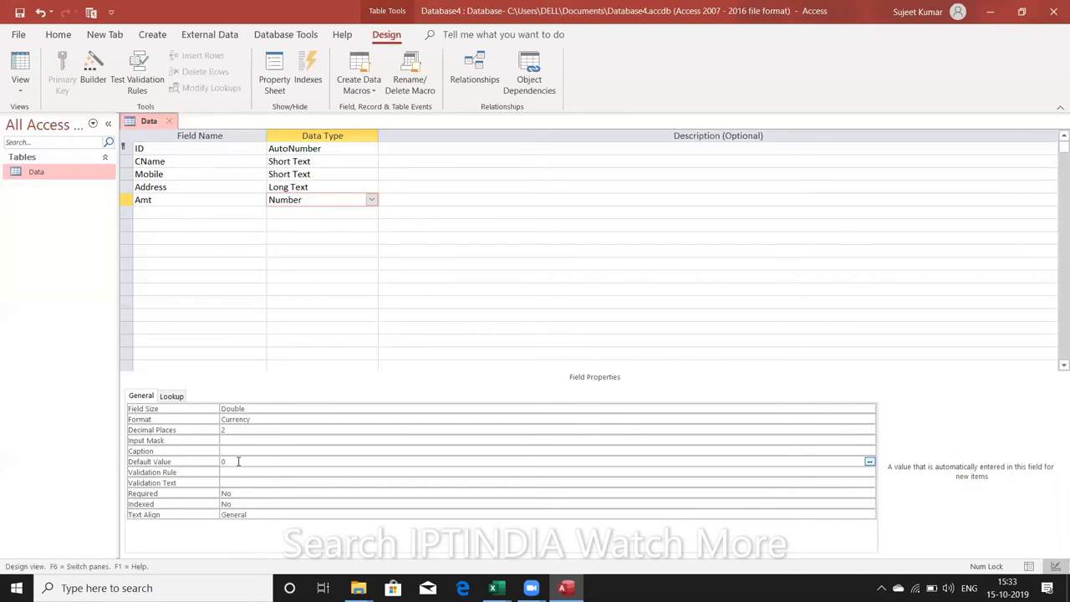
text(0)
click(352, 470)
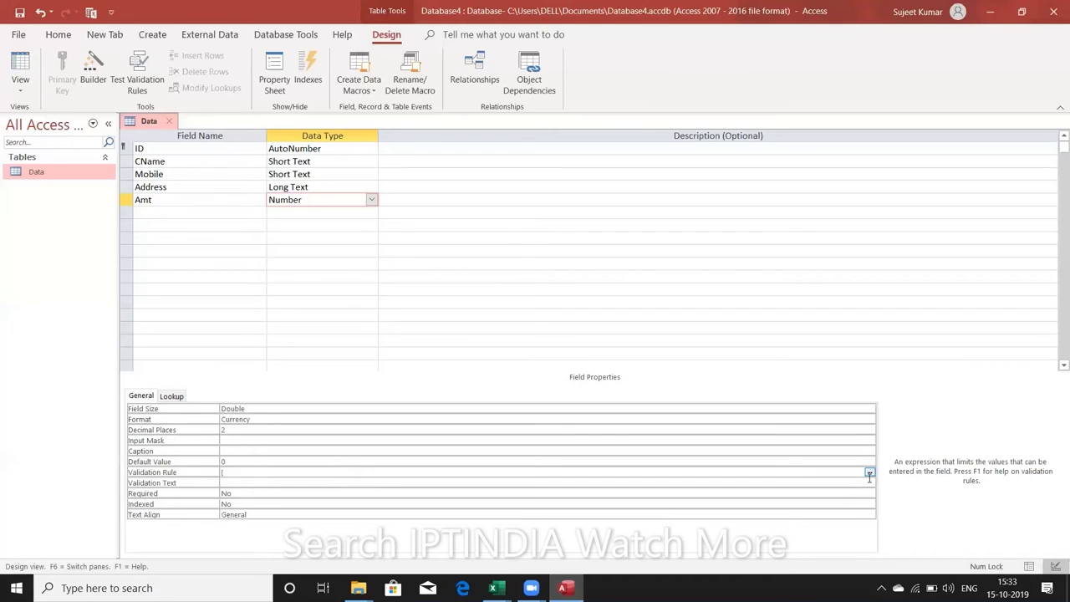
text(amt]>)
text(500)
Enter 'Enter >500' as Amt's Validation Text.
click(870, 479)
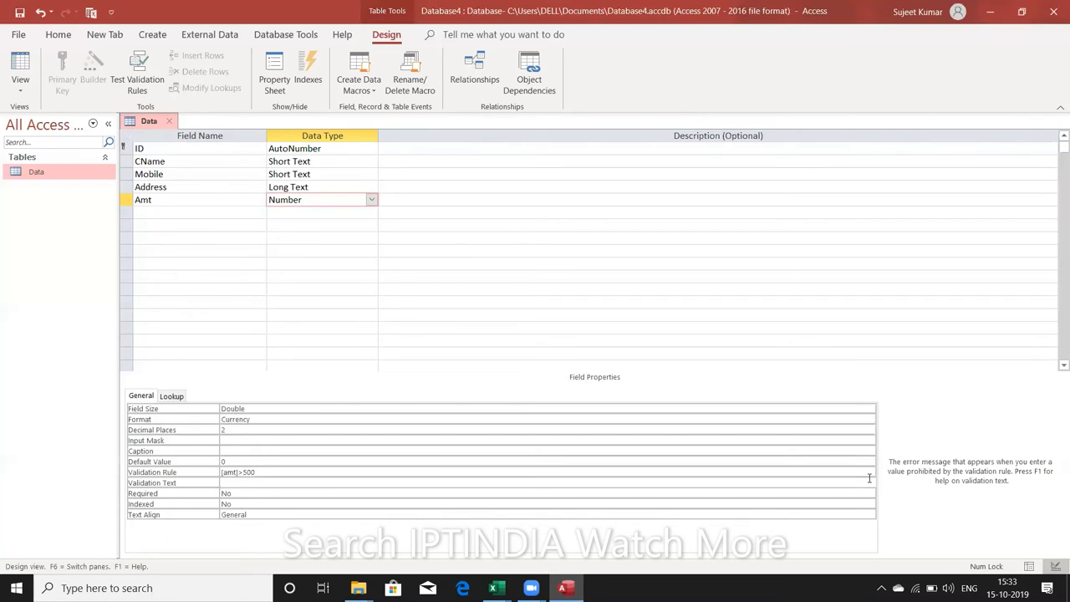
text(en)
text(ter)
key(BackSpace)
key(BackSpace)
key(BackSpace)
key(BackSpace)
key(BackSpace)
text(En)
text(ter )
text(>5)
text(00)
key(Tab)
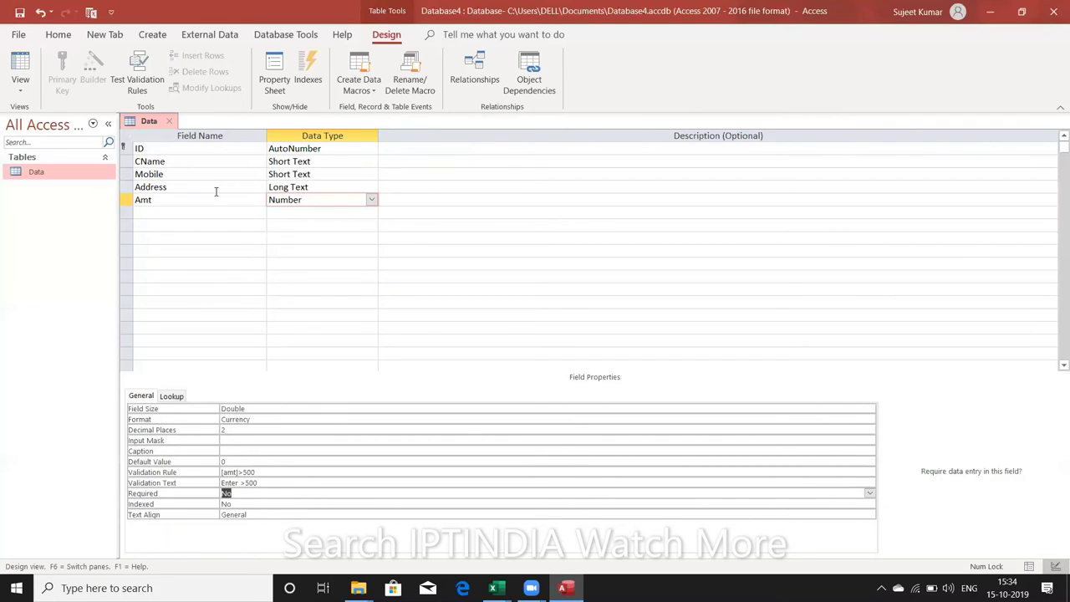
click(302, 214)
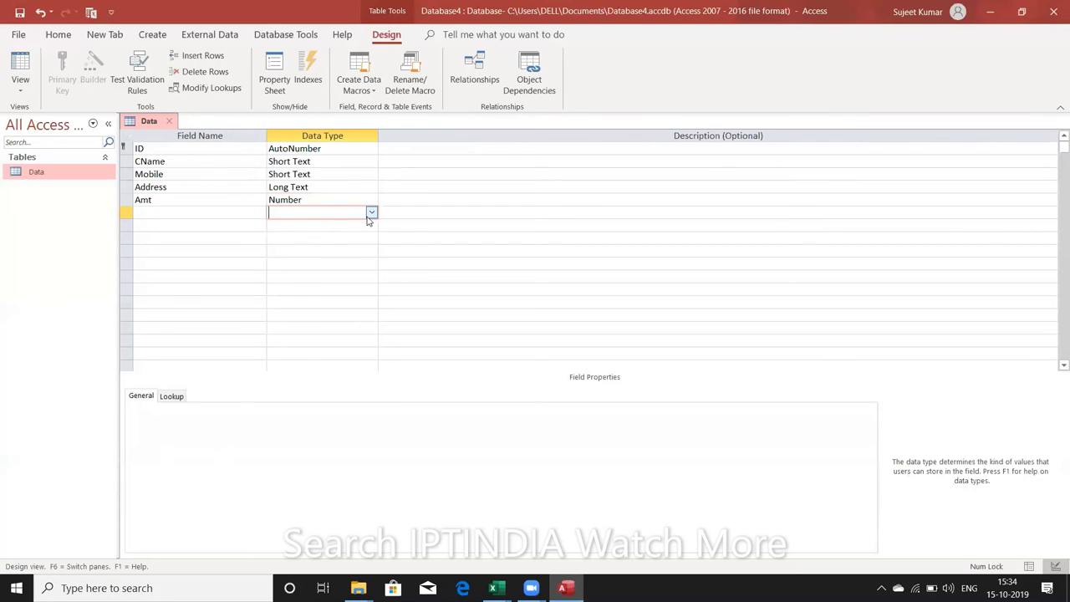
click(370, 214)
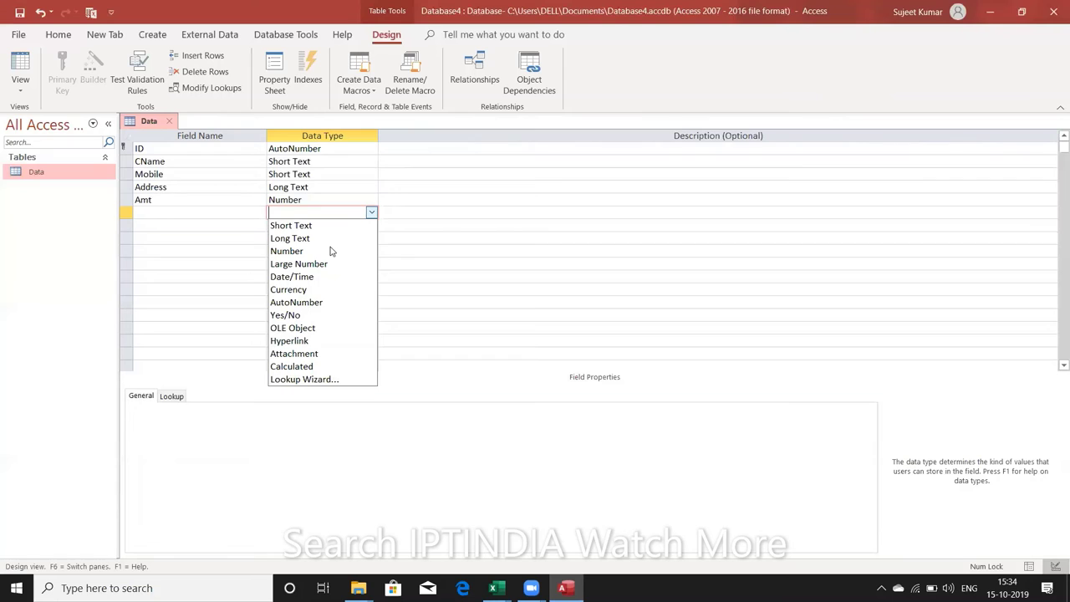
Add a TAX field with the Large Number data type below Amt.
click(222, 219)
text(T)
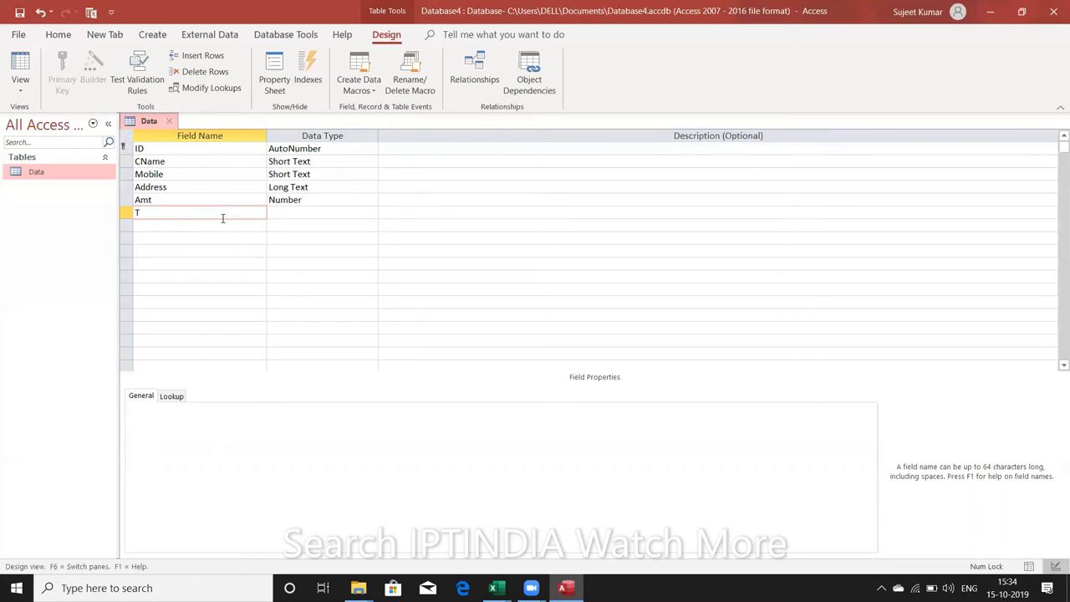
text(AX)
key(Tab)
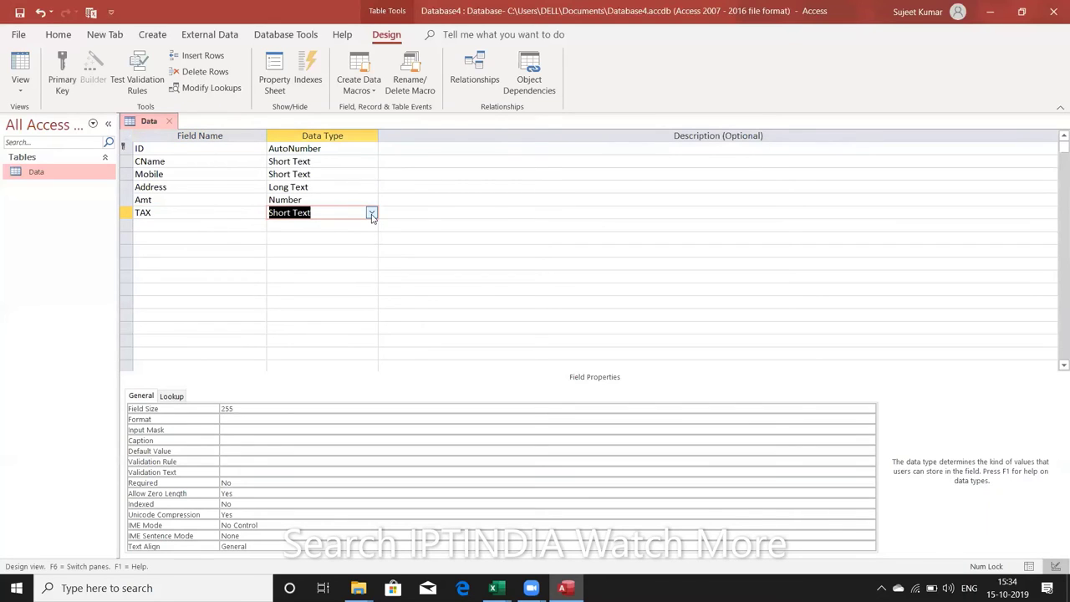
click(372, 215)
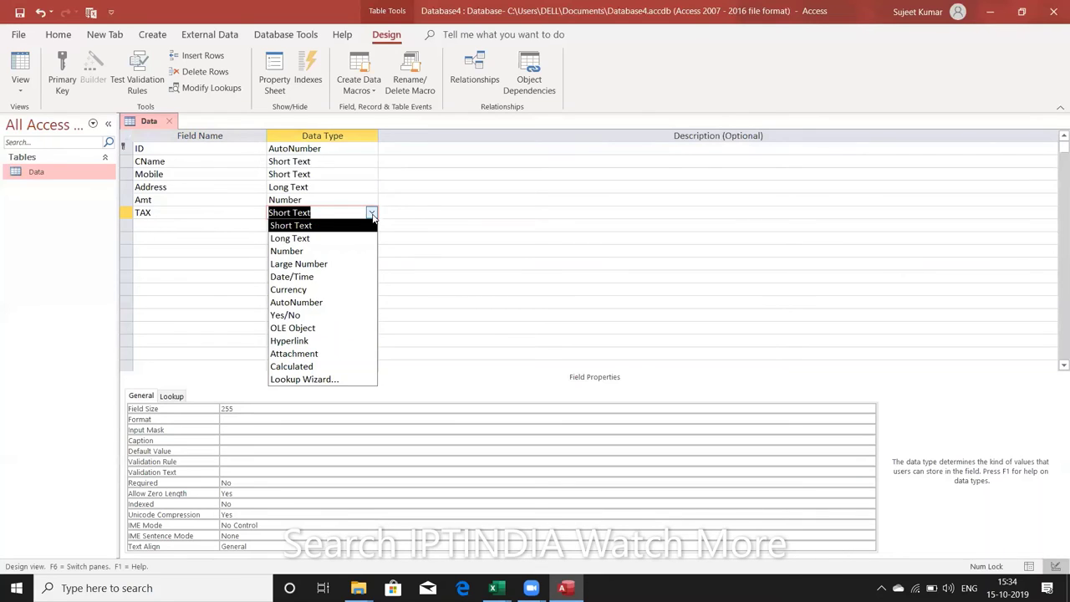
key(Down)
key(Down)
key(Down)
key(Return)
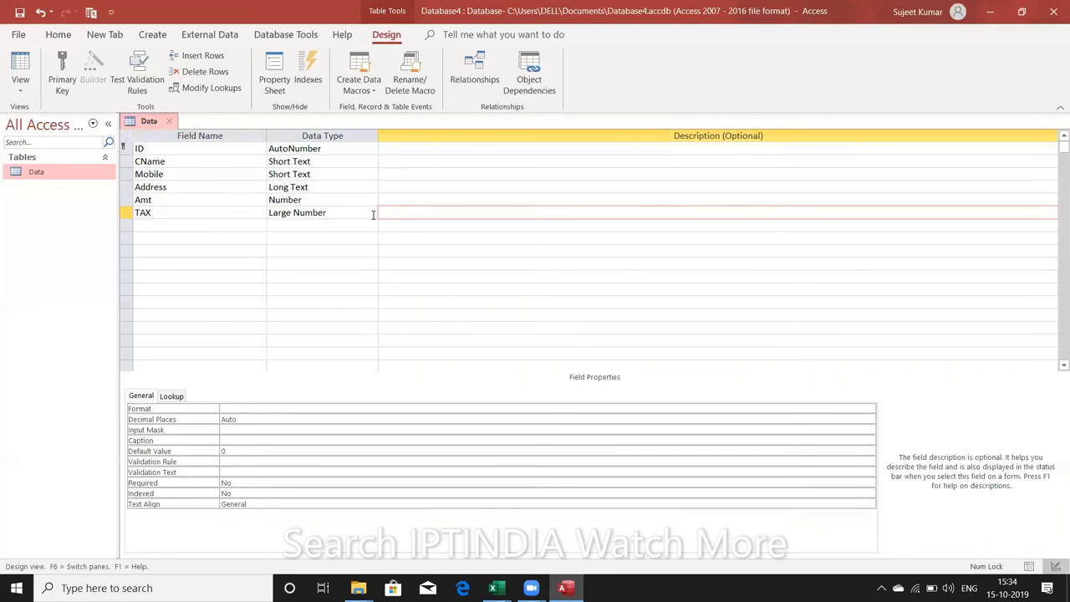
click(285, 214)
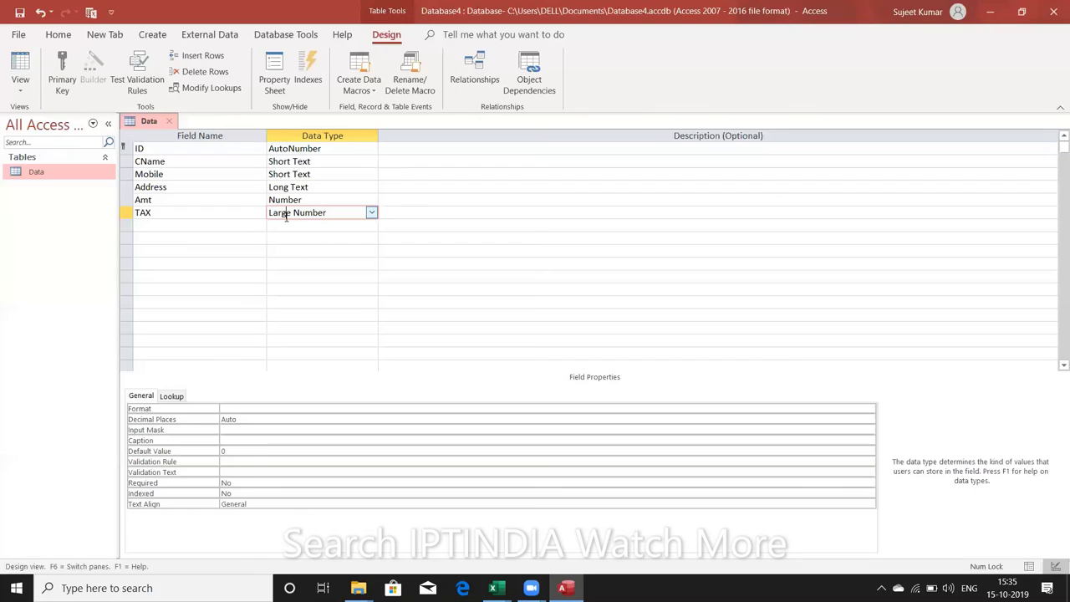
click(244, 215)
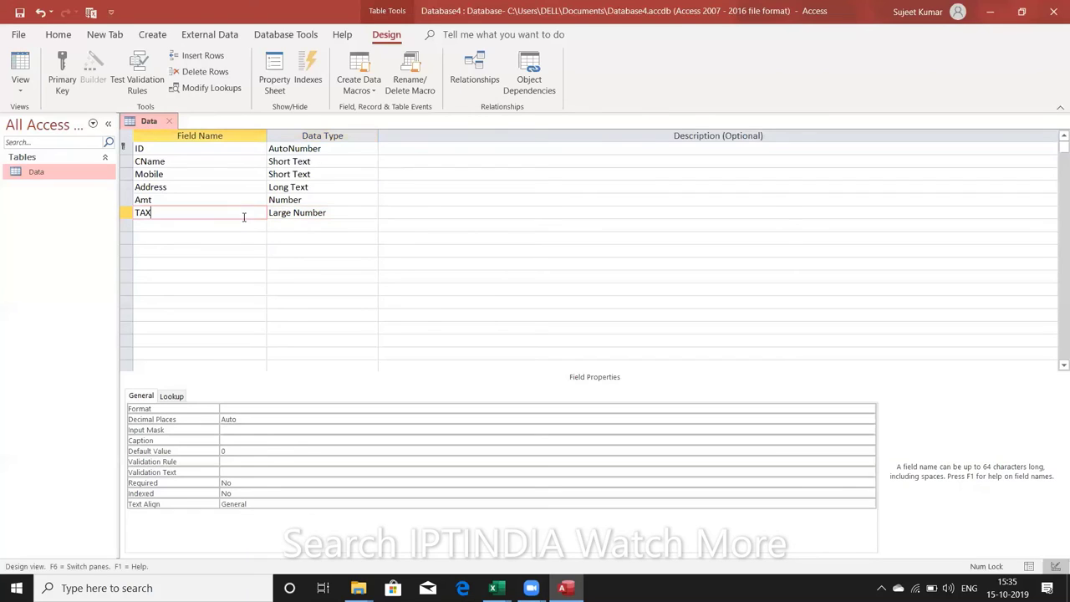
click(292, 214)
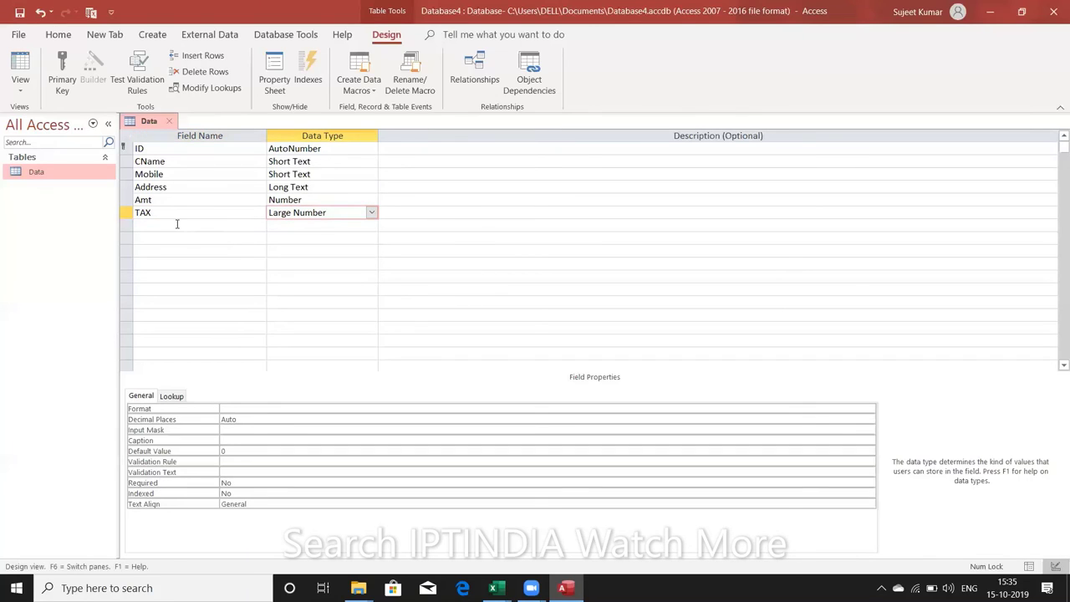
Add a new field named CDate after the reserved name Date is rejected.
click(370, 227)
click(371, 226)
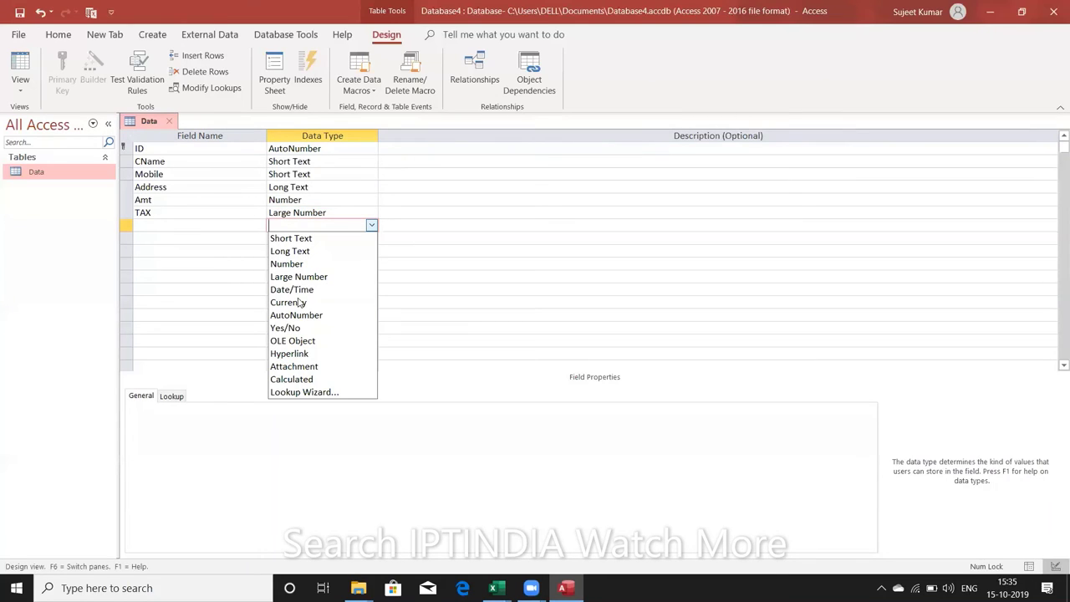
key(Up)
key(Up)
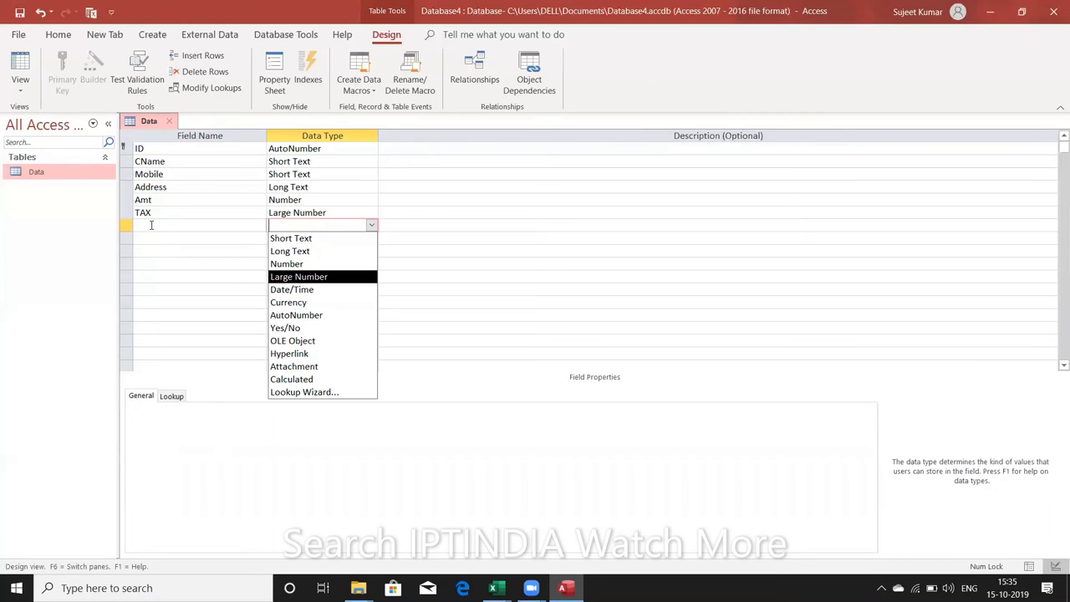
click(151, 225)
text(Date)
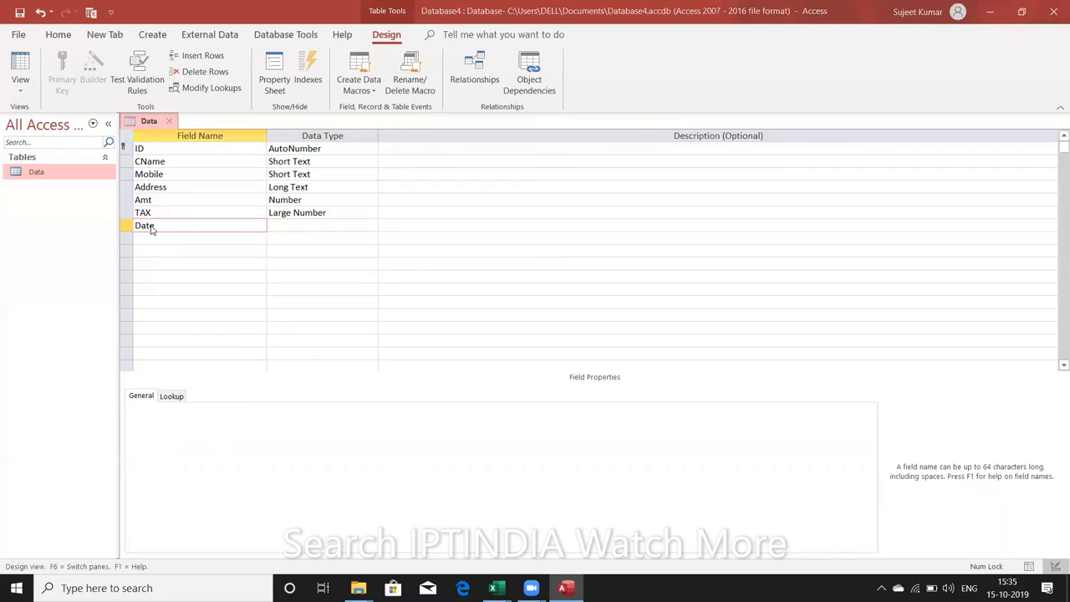
key(Tab)
key(Return)
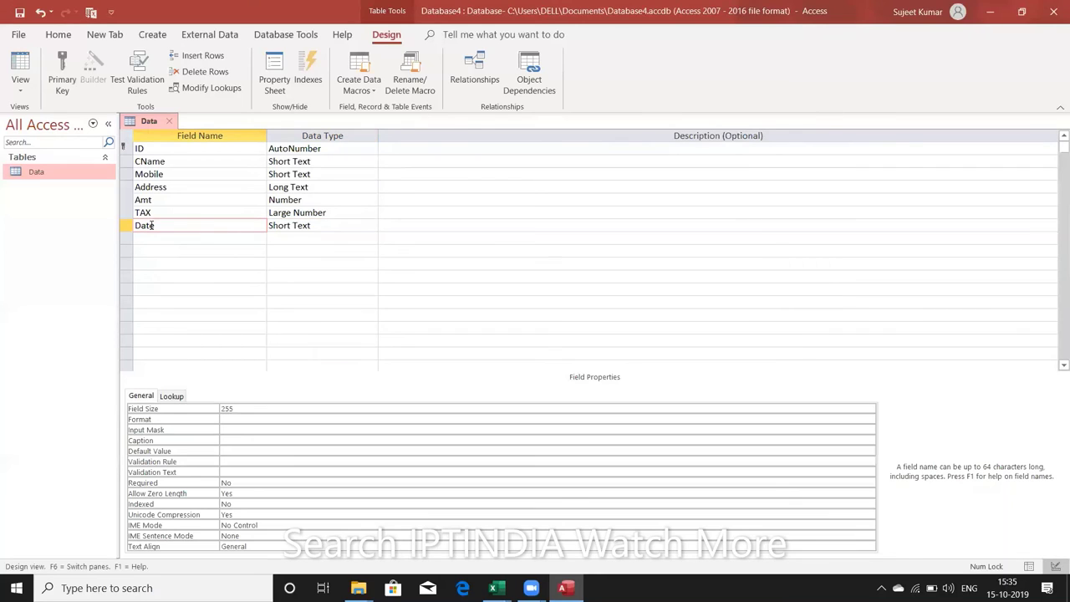
key(BackSpace)
key(BackSpace)
key(BackSpace)
text(CDa)
text(te)
key(BackSpace)
key(BackSpace)
text(te)
key(Tab)
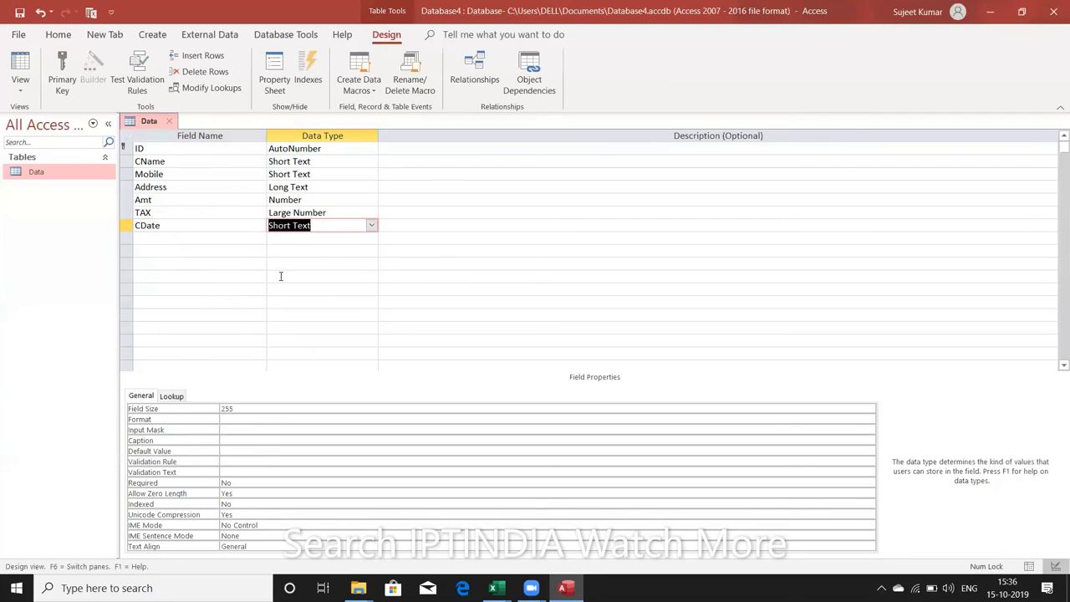
Set CDate's data type to Date/Time.
click(348, 238)
click(349, 225)
click(372, 226)
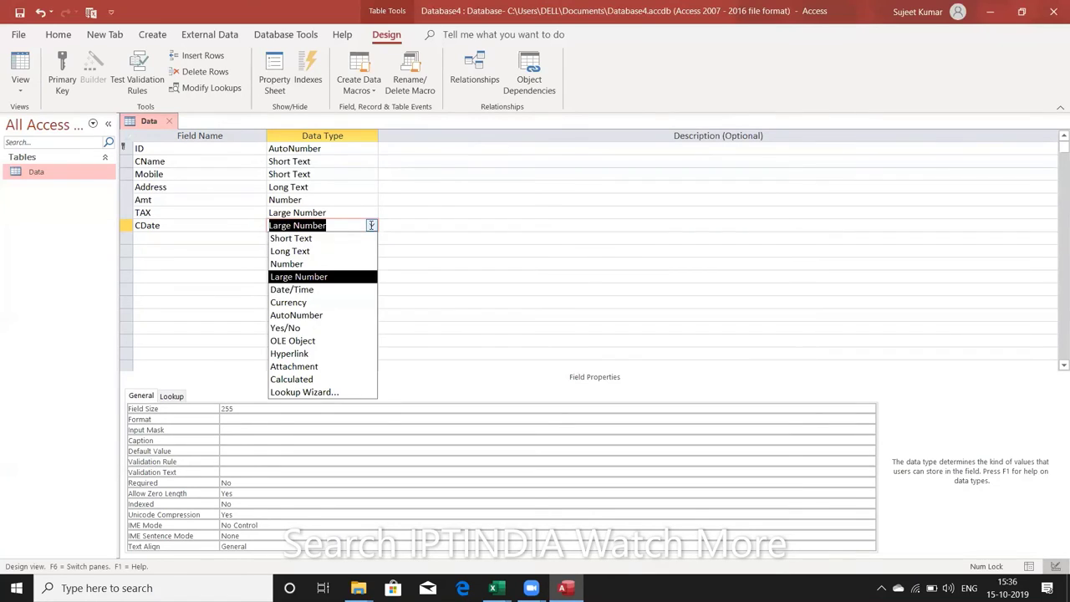
key(Down)
key(Return)
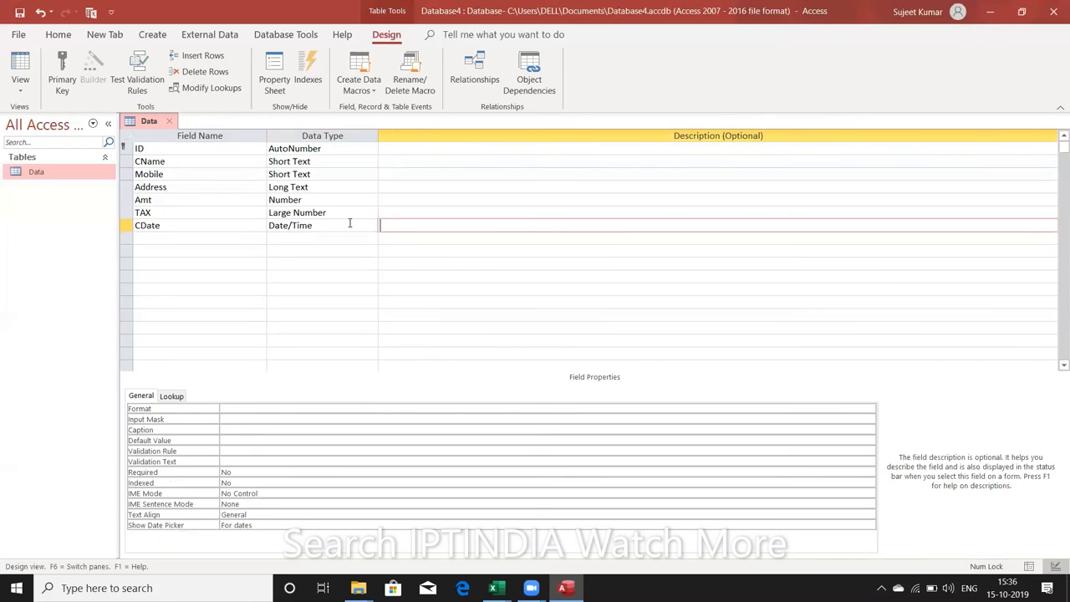
click(350, 223)
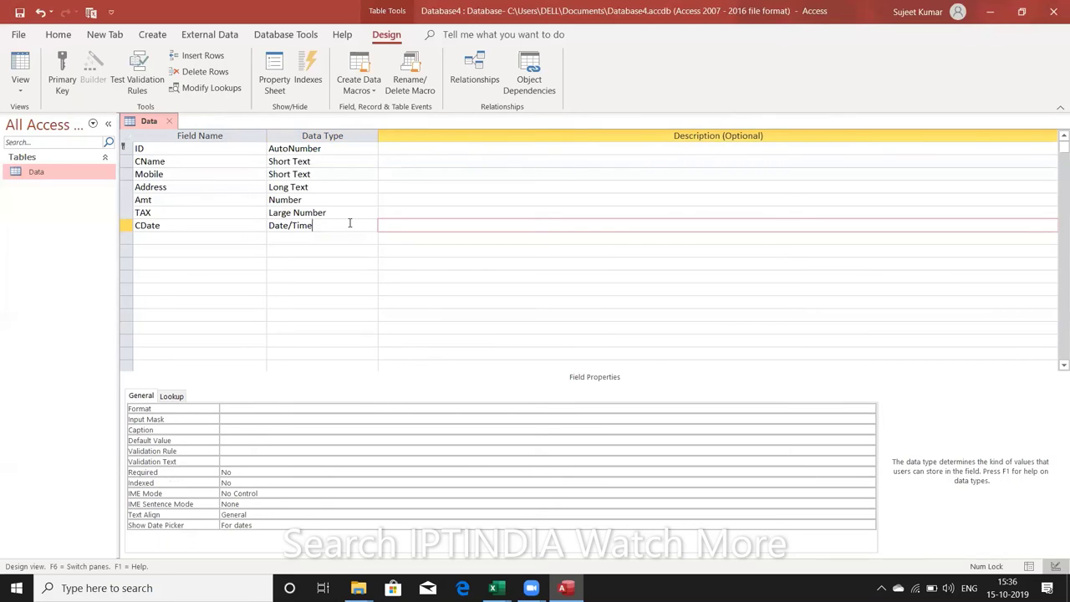
Set CDate's Format property to Long Date.
click(265, 409)
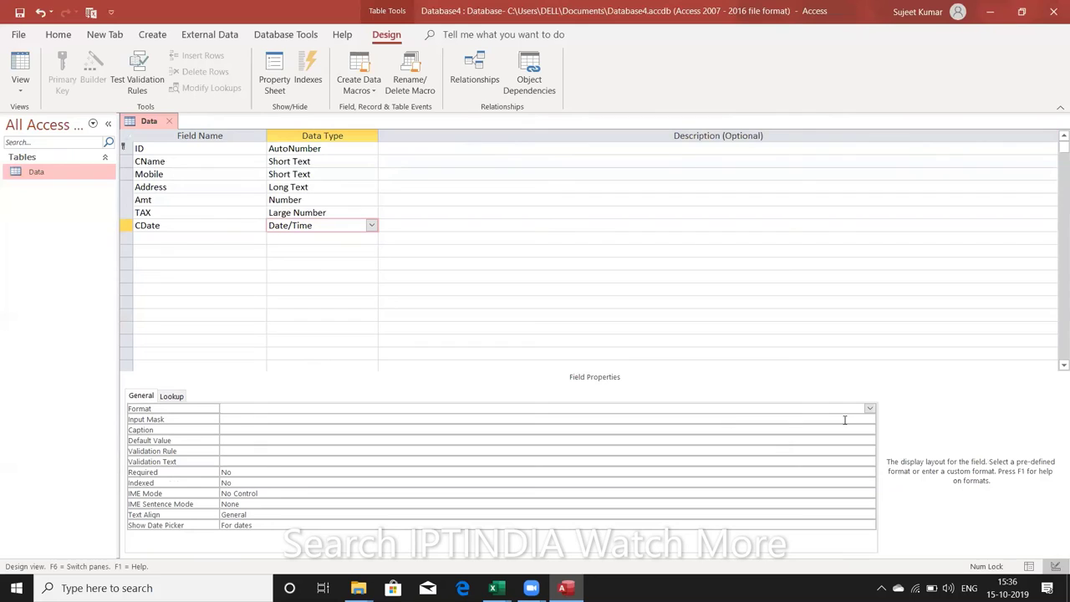
click(869, 409)
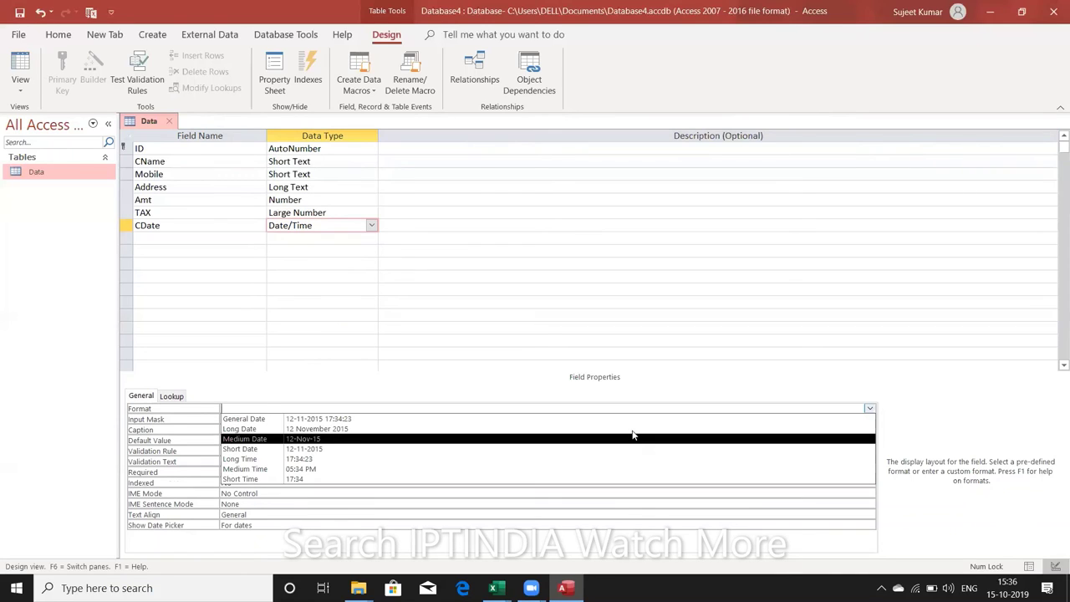
click(633, 428)
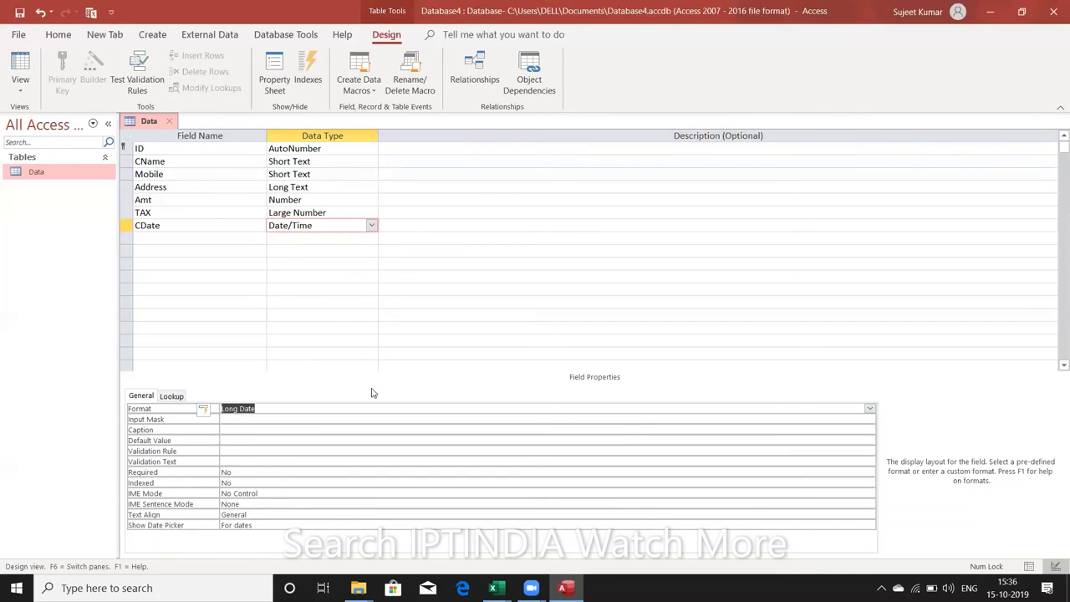
click(277, 419)
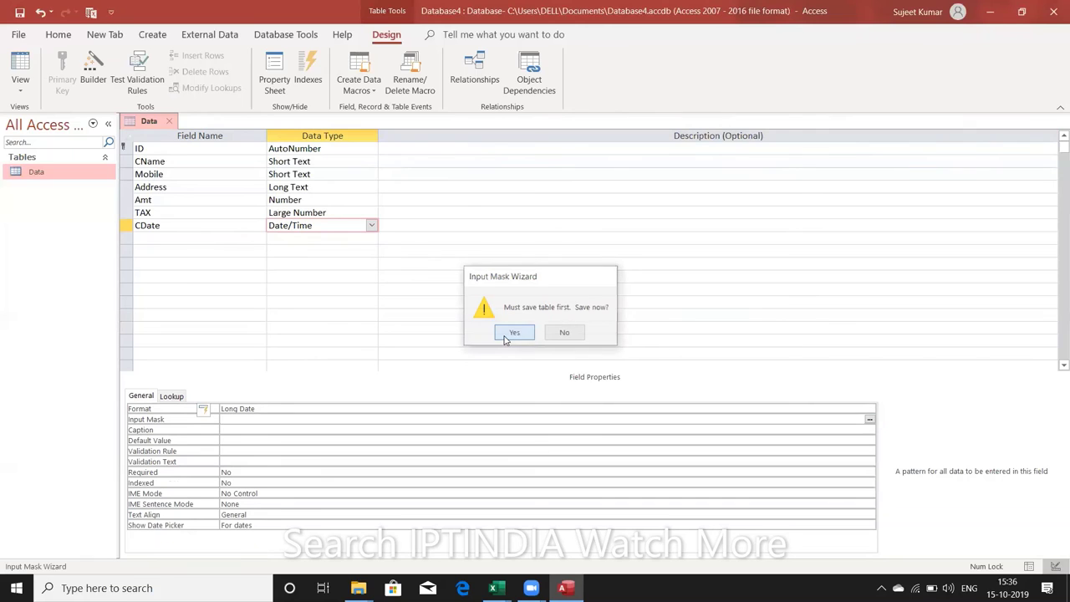
Save the Data table, accepting the data-integrity, new data type and validation prompts.
click(507, 336)
click(505, 339)
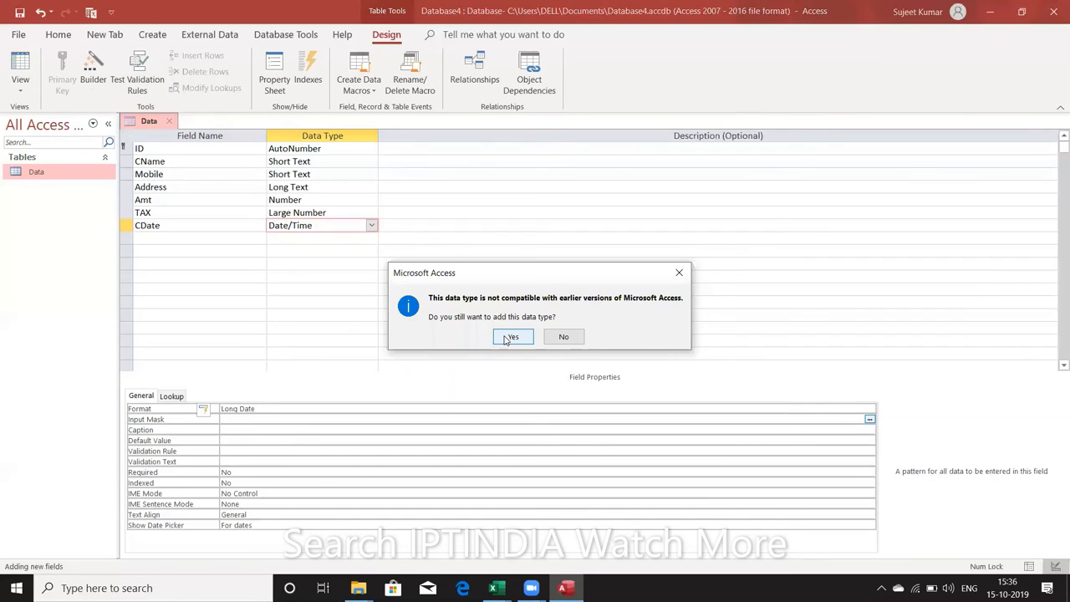
click(507, 337)
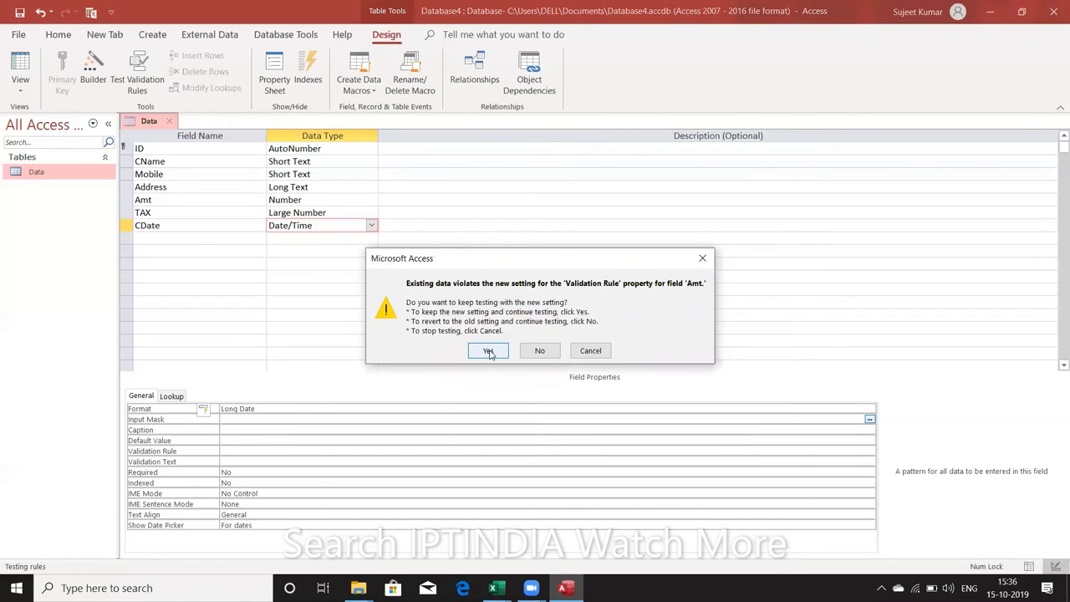
click(489, 351)
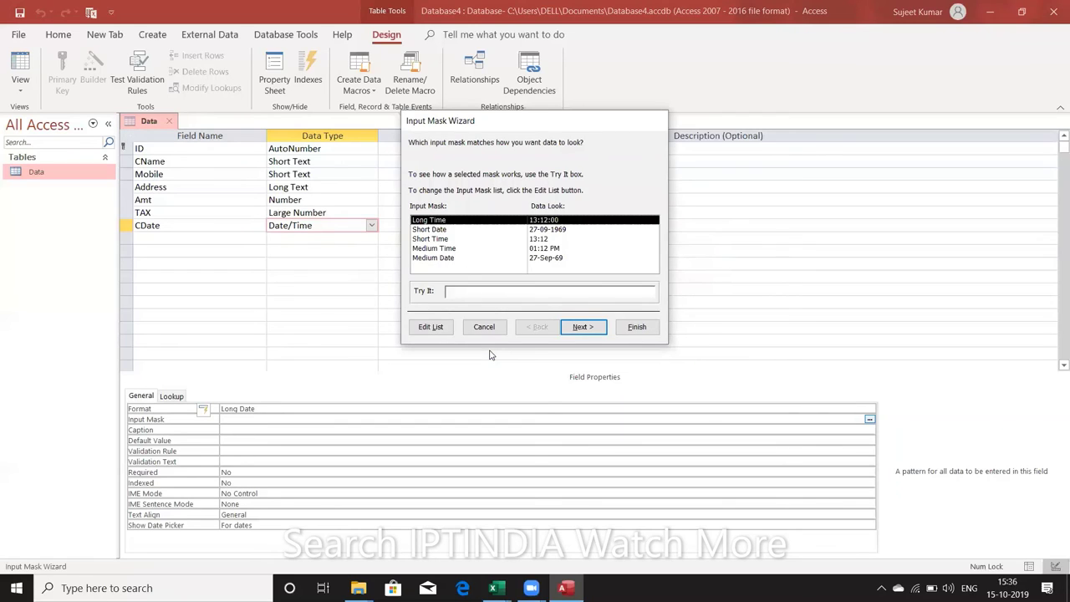
Test the Short Date input mask with 27-09-19, then cancel the wizard leaving the mask blank.
click(437, 231)
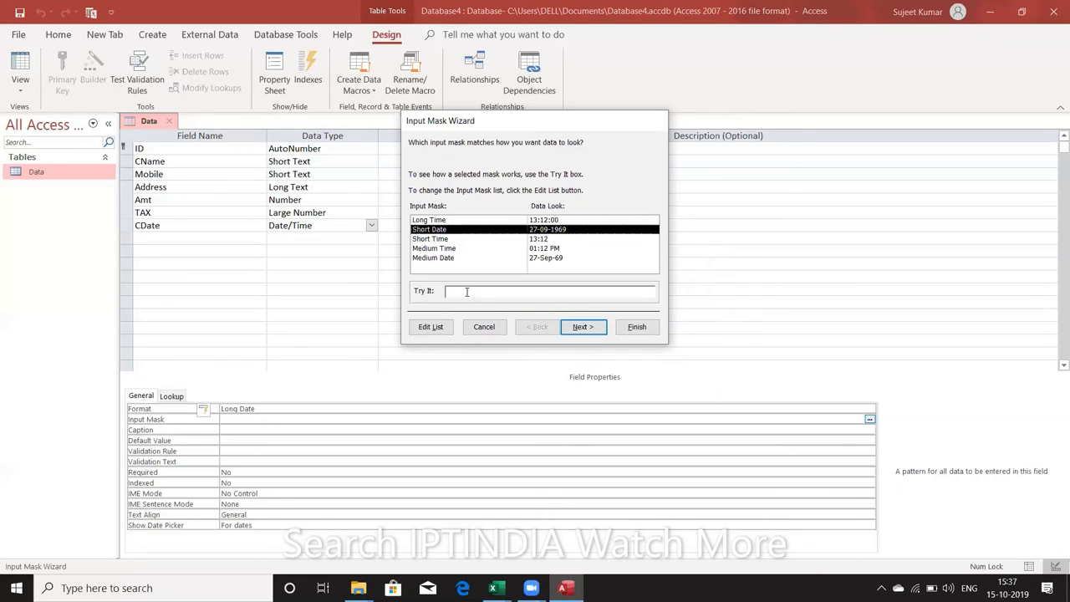
click(467, 291)
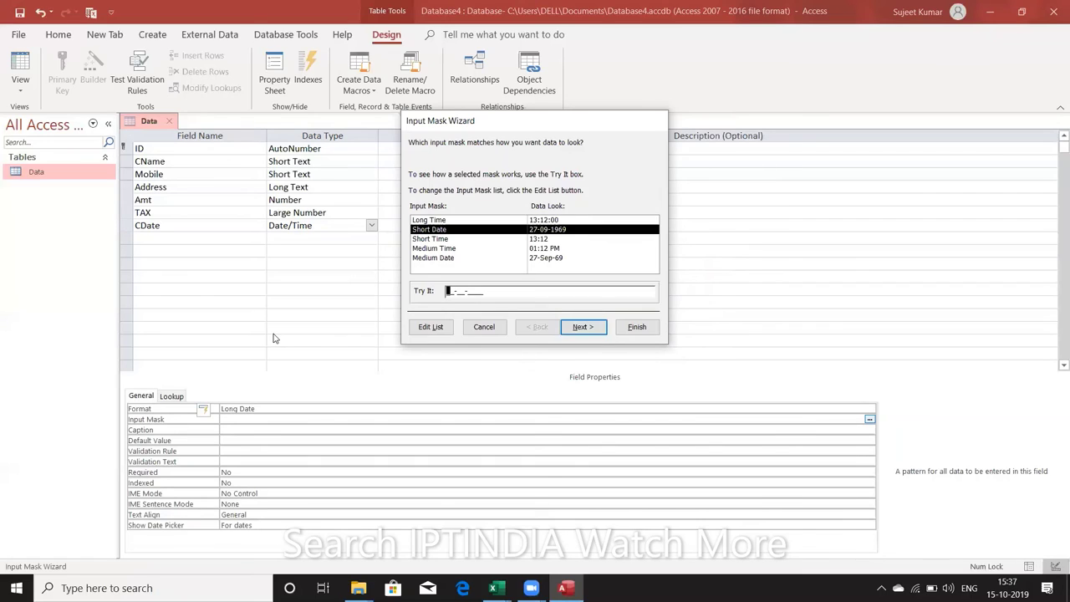
text(27-)
text(09-)
text(19)
click(593, 331)
click(525, 334)
text(00)
key(BackSpace)
key(BackSpace)
key(BackSpace)
key(BackSpace)
key(BackSpace)
key(BackSpace)
click(591, 330)
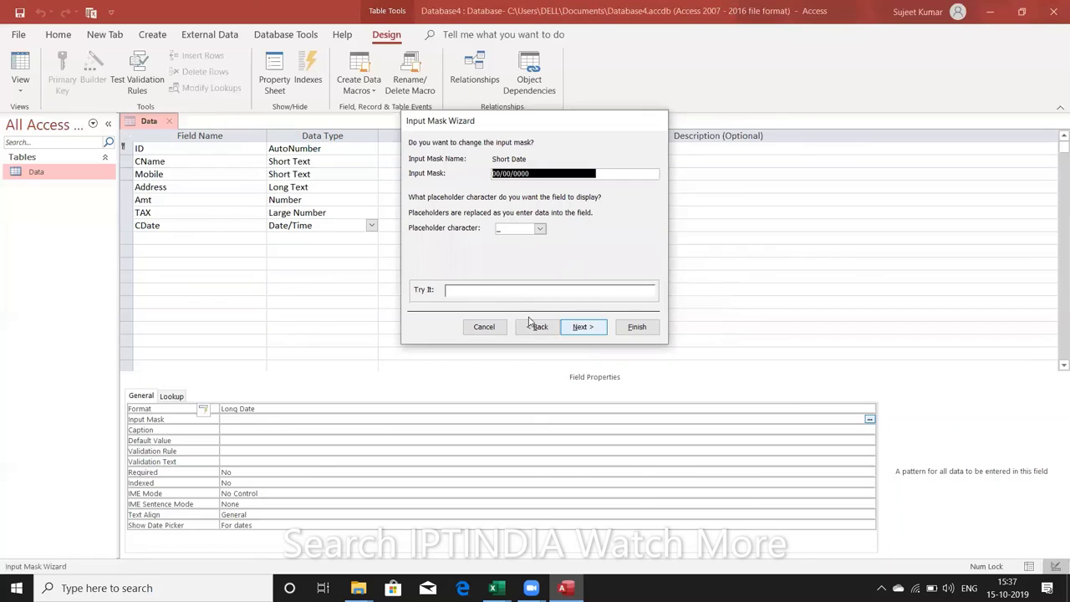
click(571, 327)
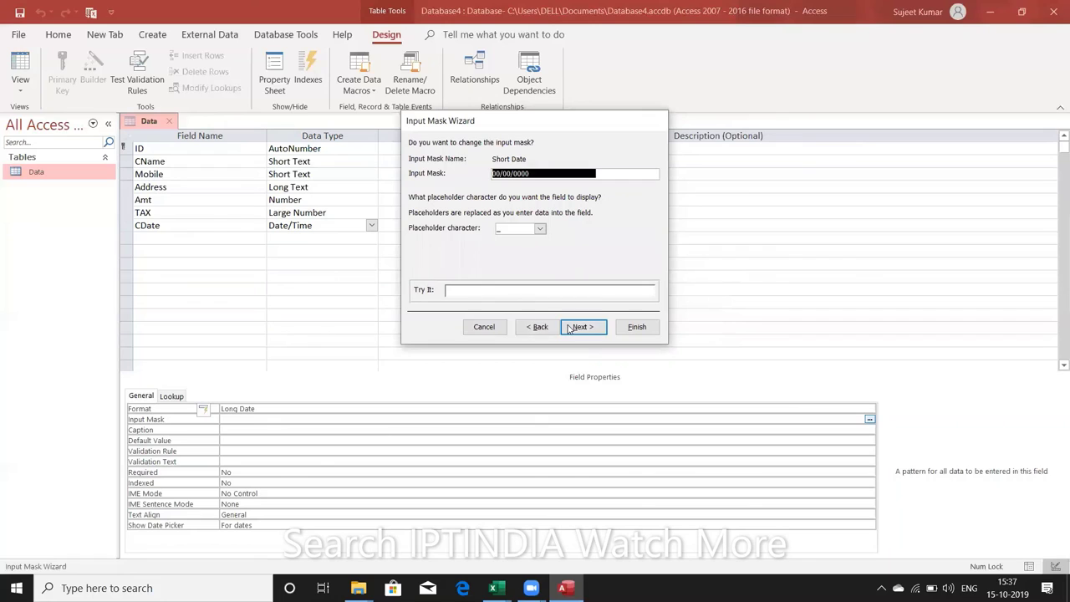
click(485, 327)
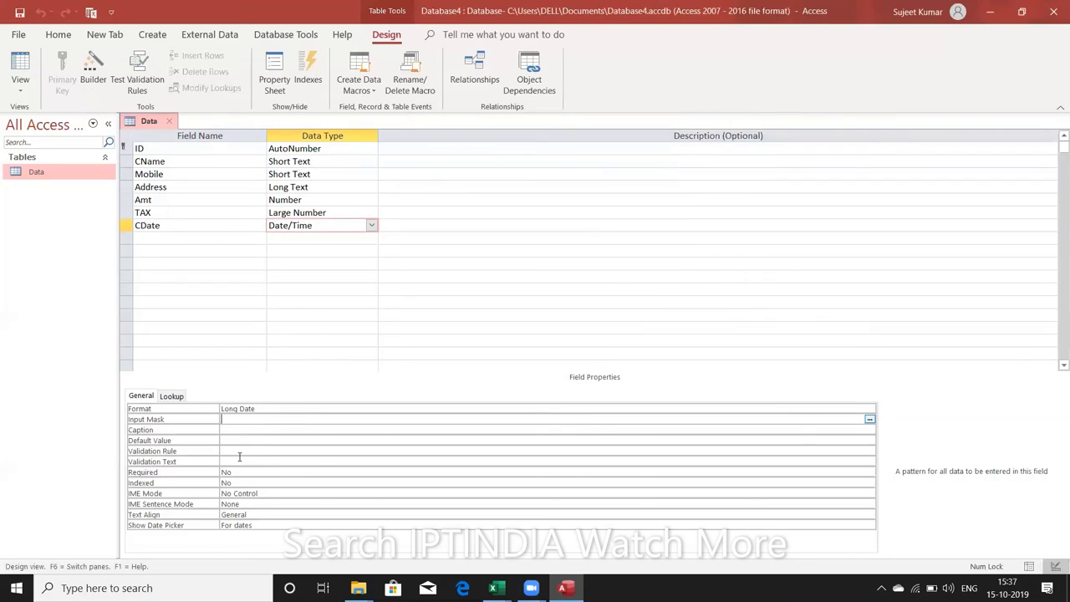
Keep CDate's Show Date Picker set to For dates, then close the Data table design.
click(192, 529)
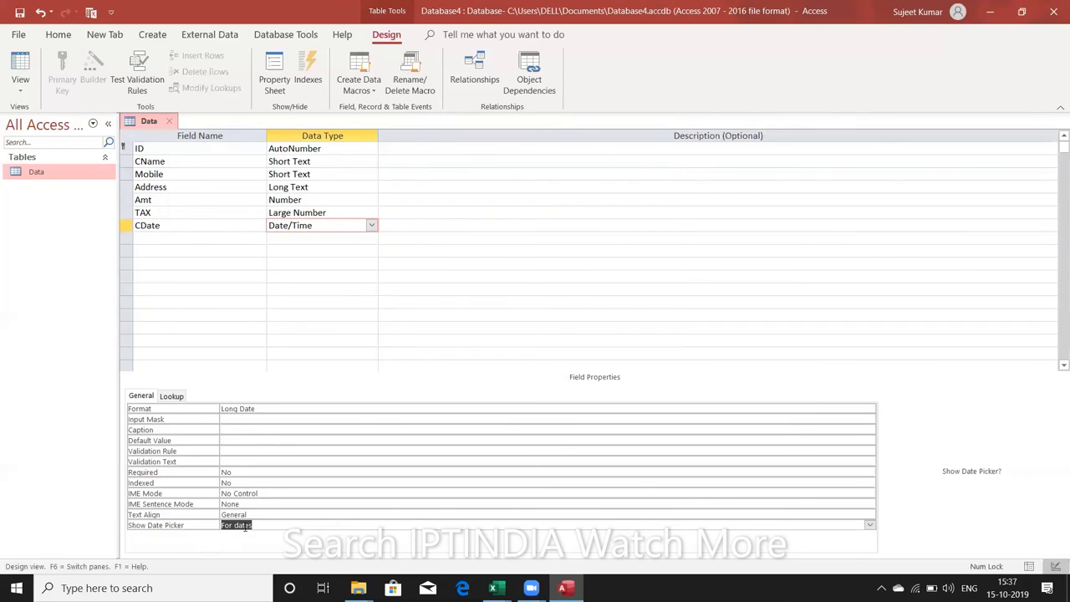
click(869, 526)
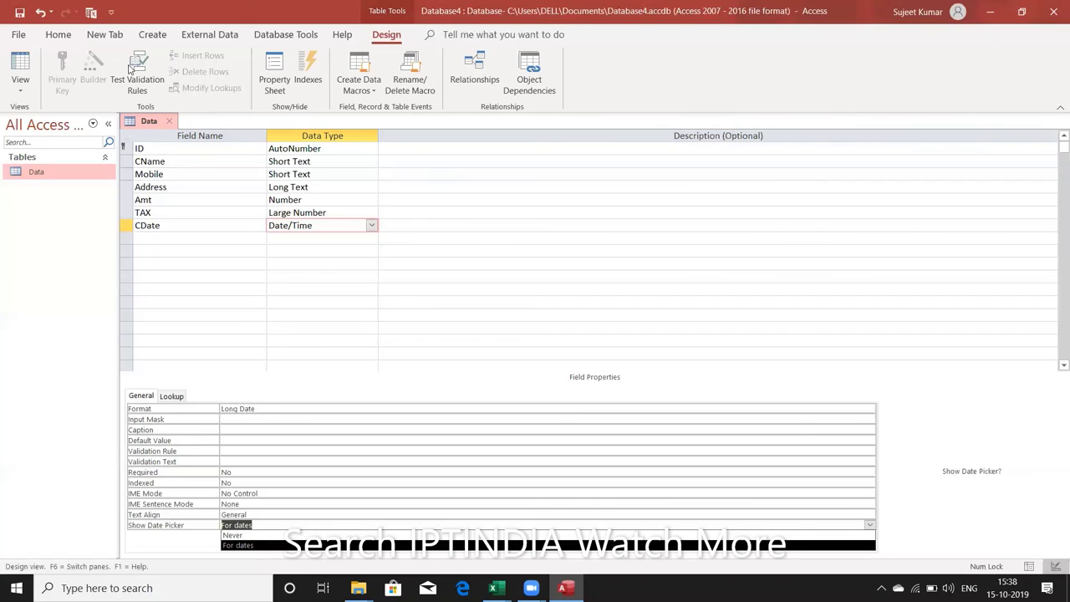
click(168, 122)
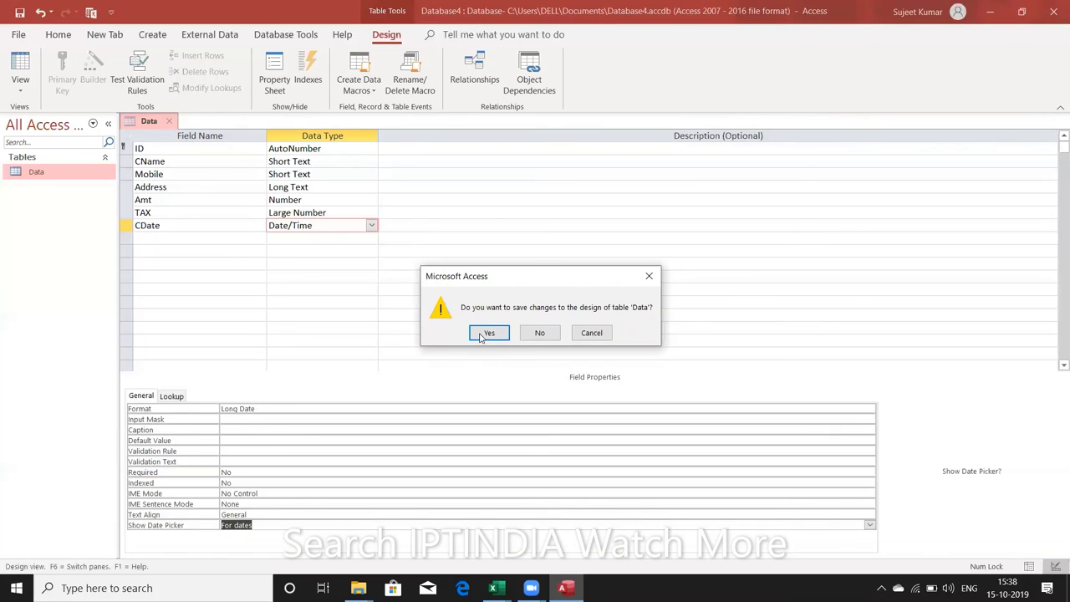
Save the Data design, try the first record's CDate calendar, then reopen Data in Design View.
key(Return)
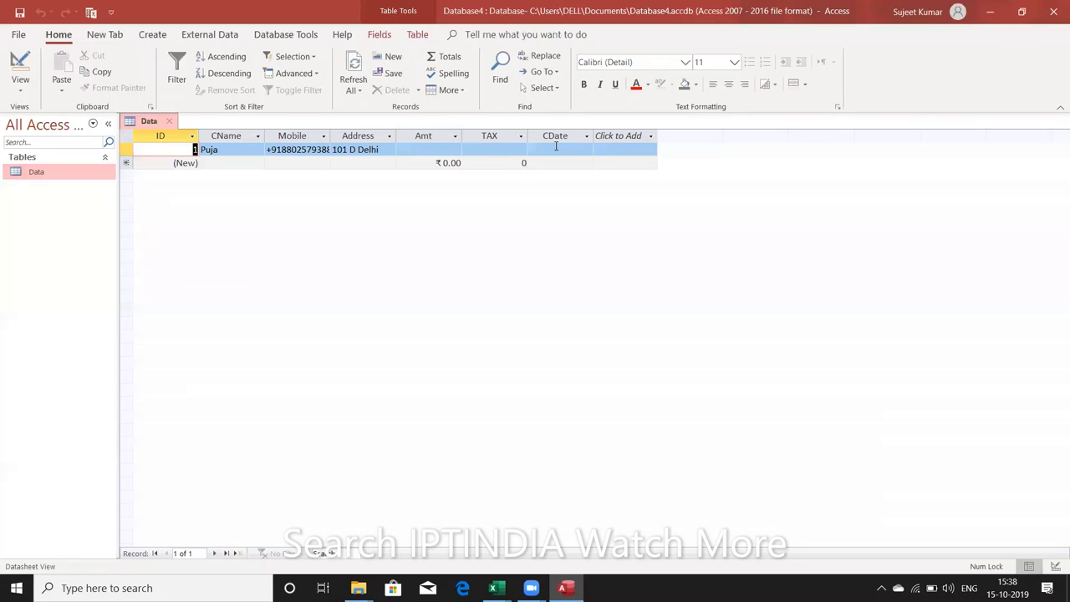
click(556, 149)
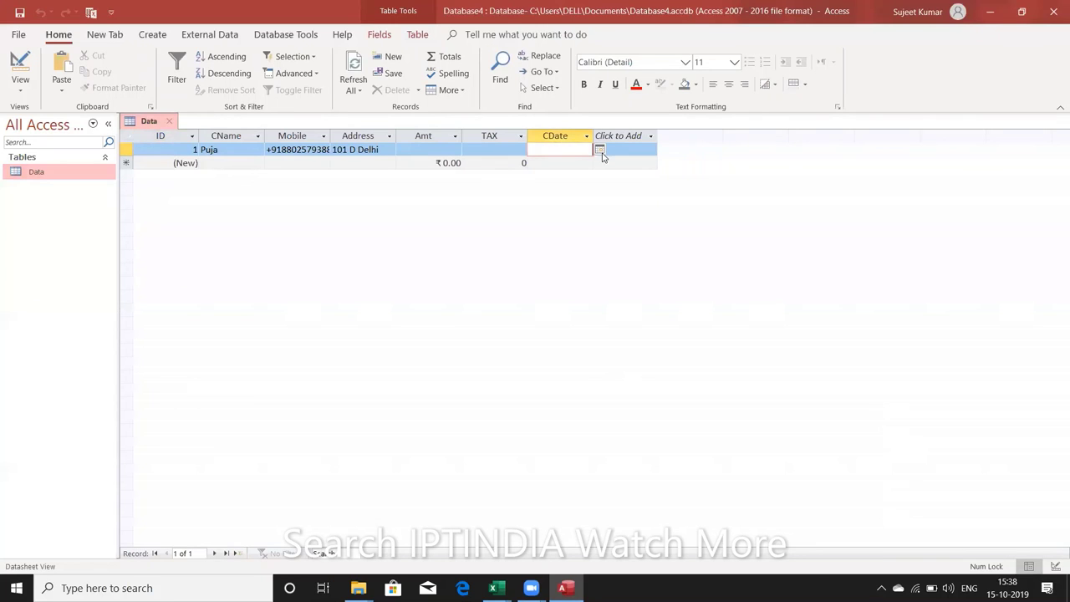
click(599, 150)
right_click(62, 174)
click(92, 201)
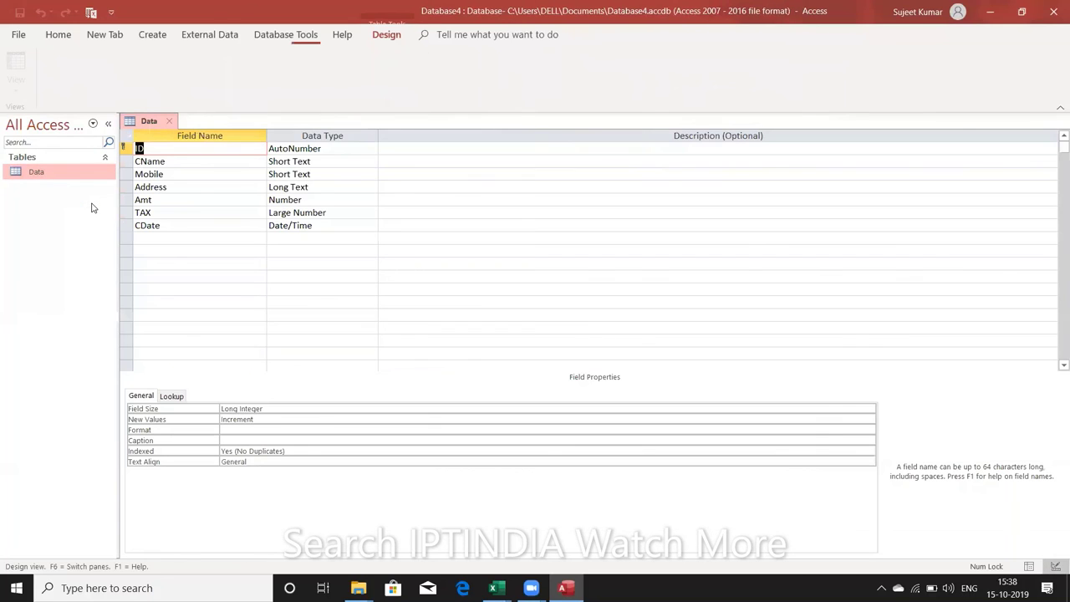
Confirm the CDate field's data type stays Date/Time.
click(372, 225)
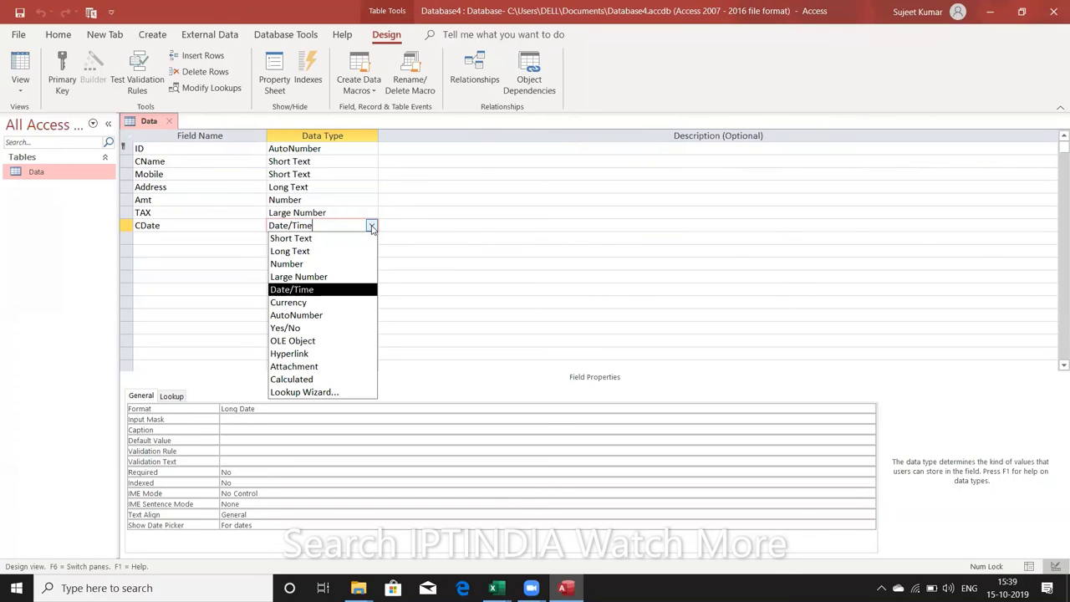
click(372, 226)
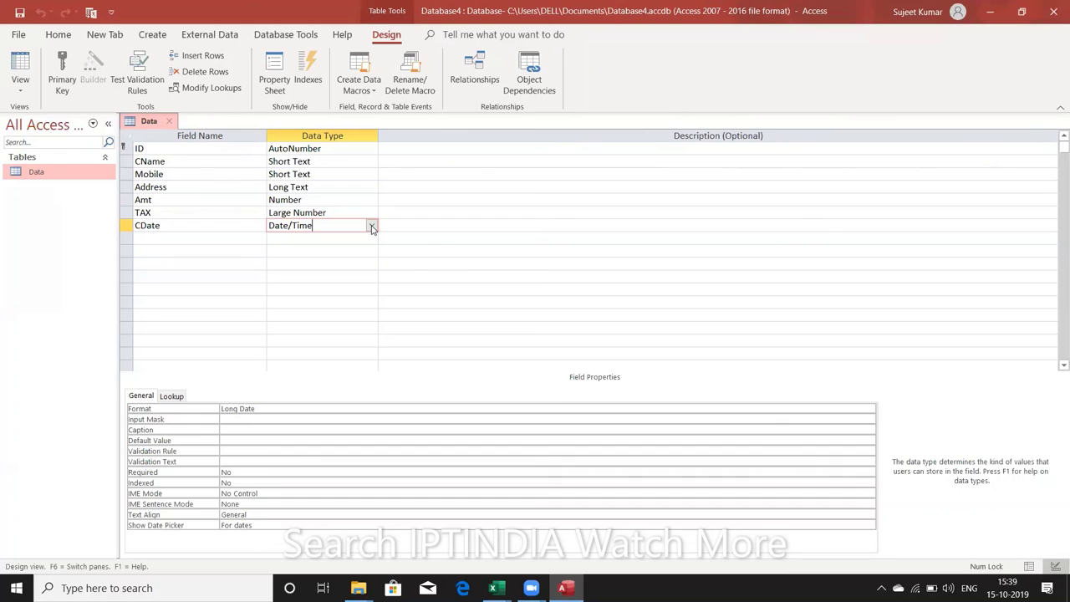
click(372, 227)
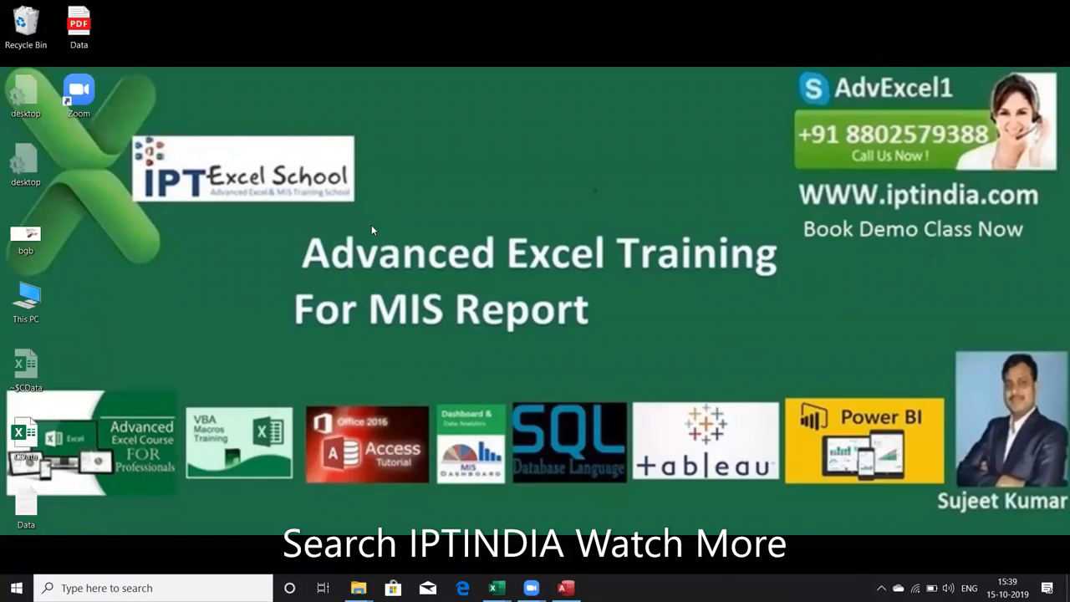
Bring up Zoom's End Meeting or Leave Meeting prompt with Alt+Q.
key(alt+q)
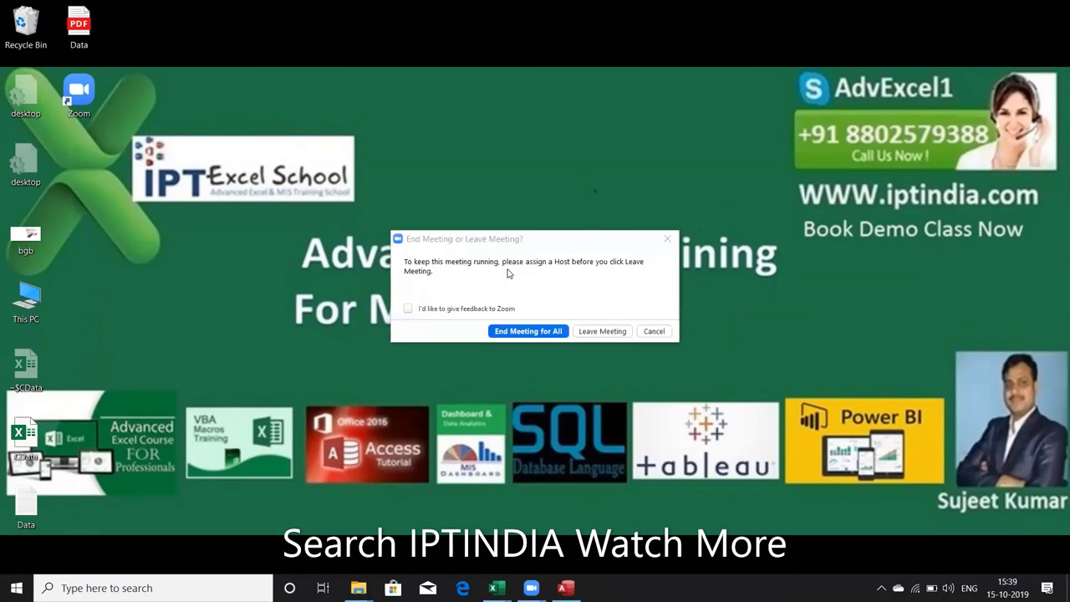